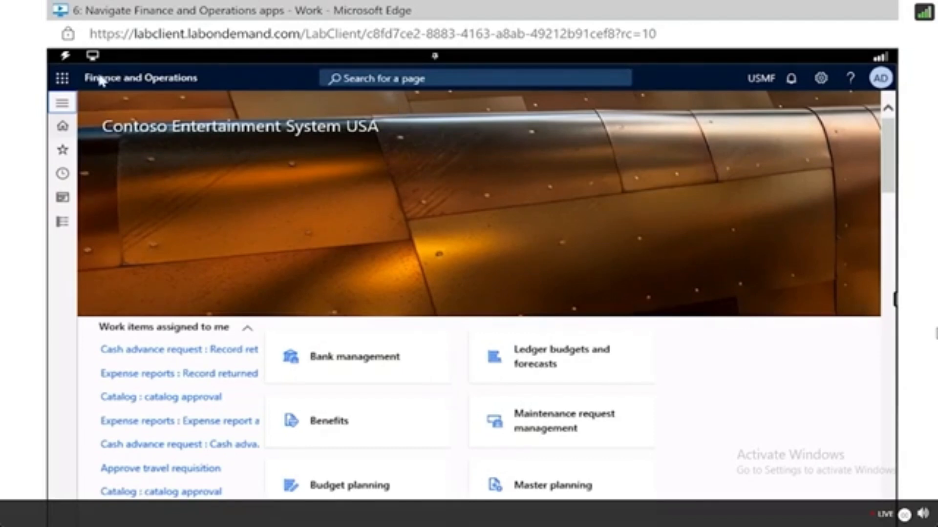
Open the navigation pane, pin it open, then unpin it again.
left_click(63, 104)
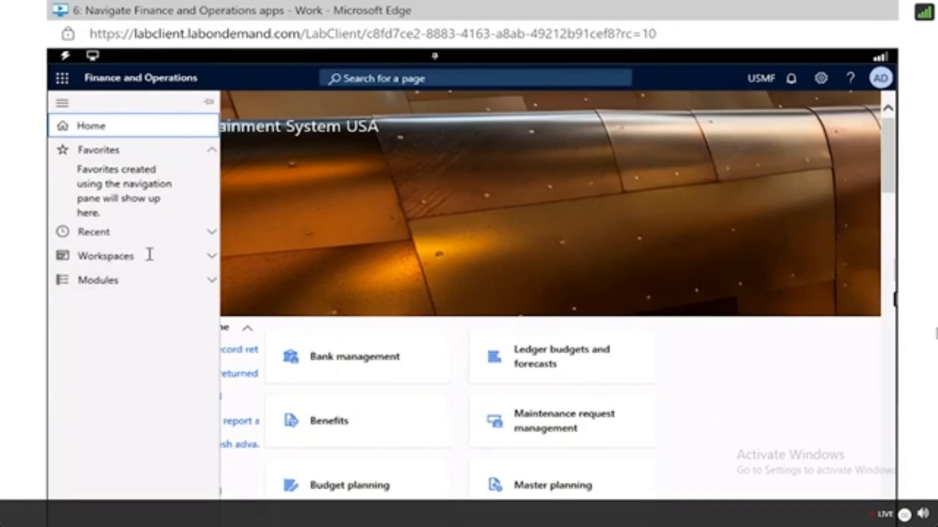
left_click(210, 103)
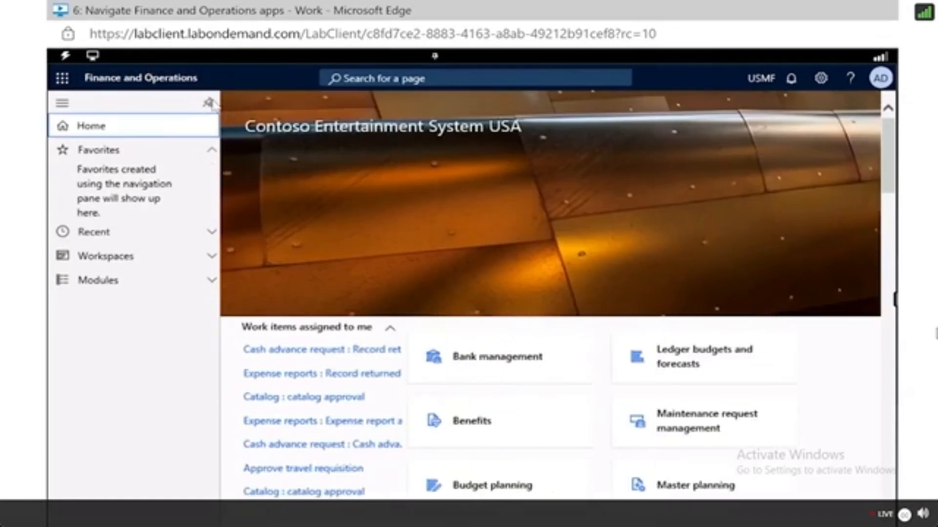
left_click(210, 102)
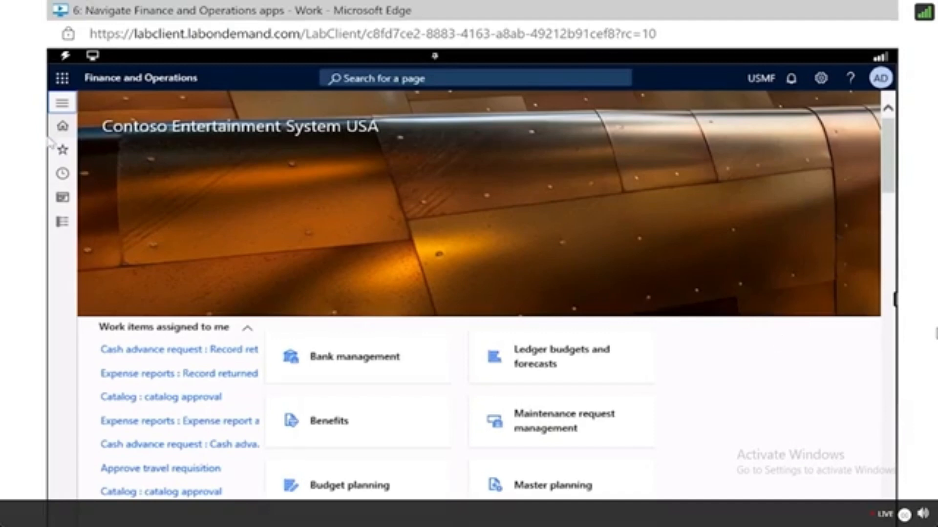
Open the navigation pane, expand Modules and open the System administration workspace.
left_click(62, 104)
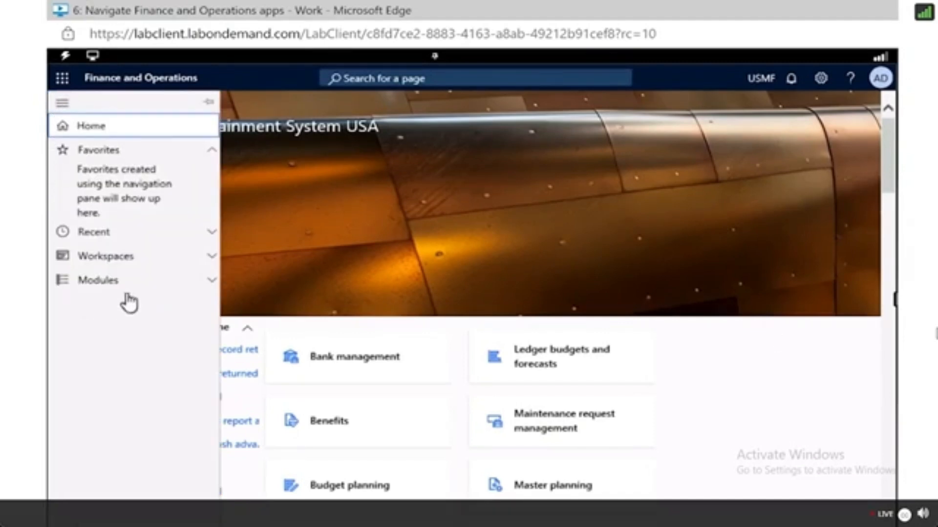
left_click(97, 280)
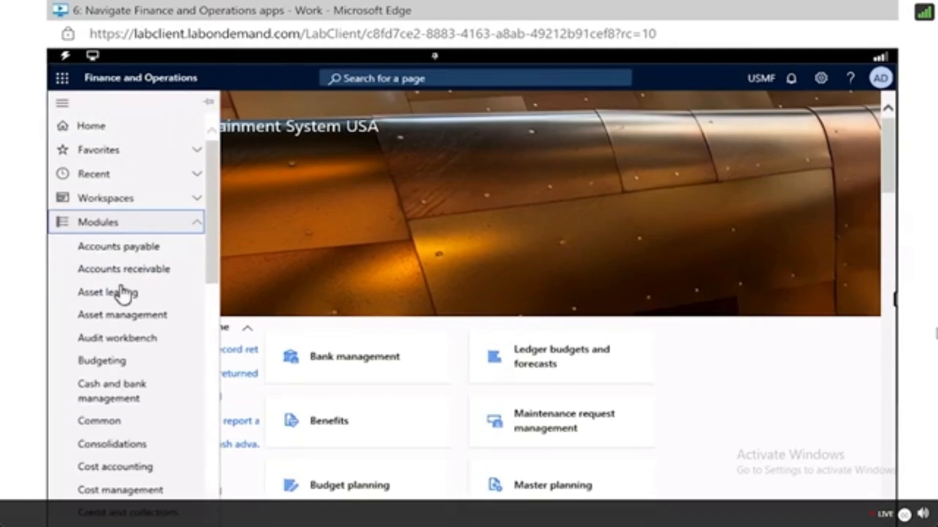
scroll(168, 406, "down", 10)
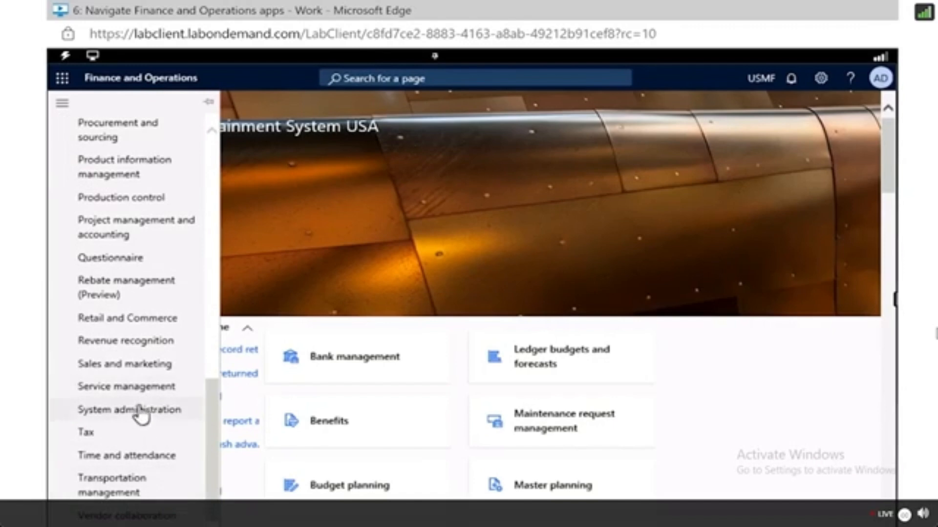
left_click(139, 413)
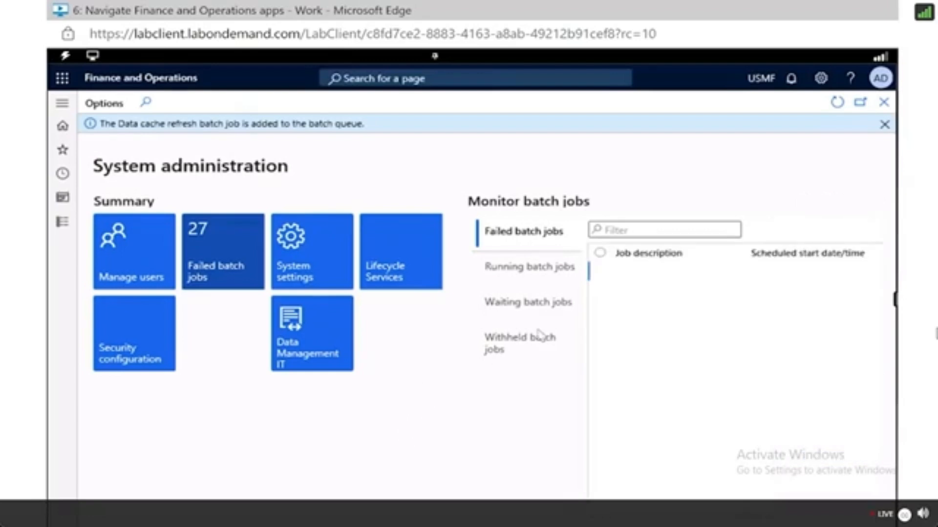
Open Personalize from the settings menu and close the personalization toolbar.
left_click(823, 80)
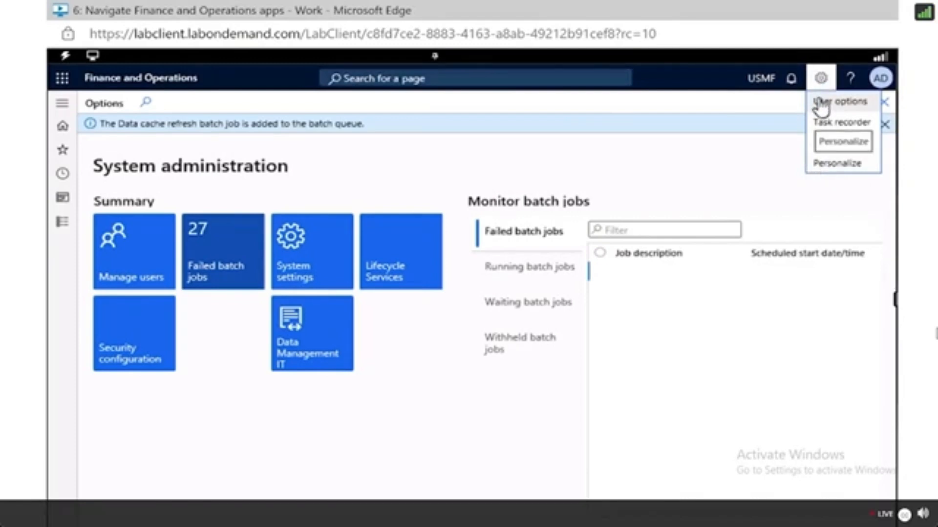
left_click(837, 163)
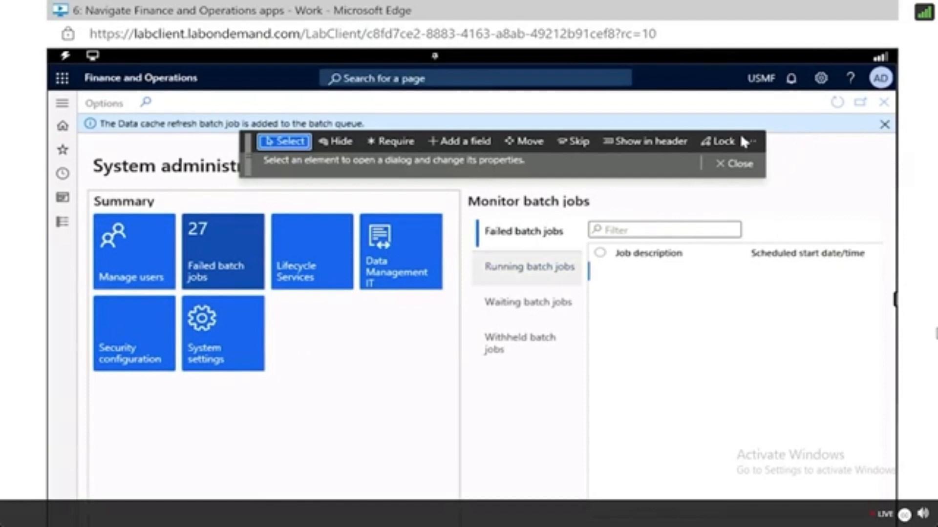
left_click(736, 169)
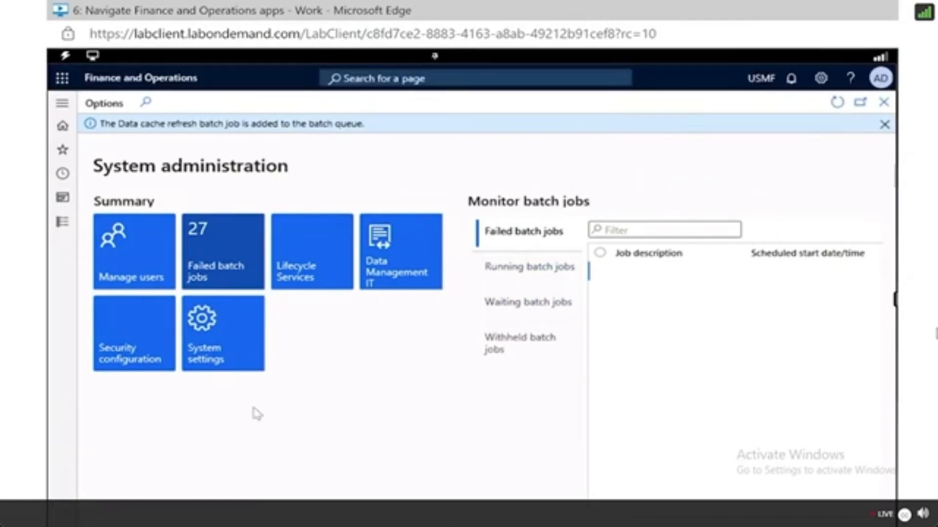
Open System settings and view the Data connections section of System parameters.
left_click(218, 356)
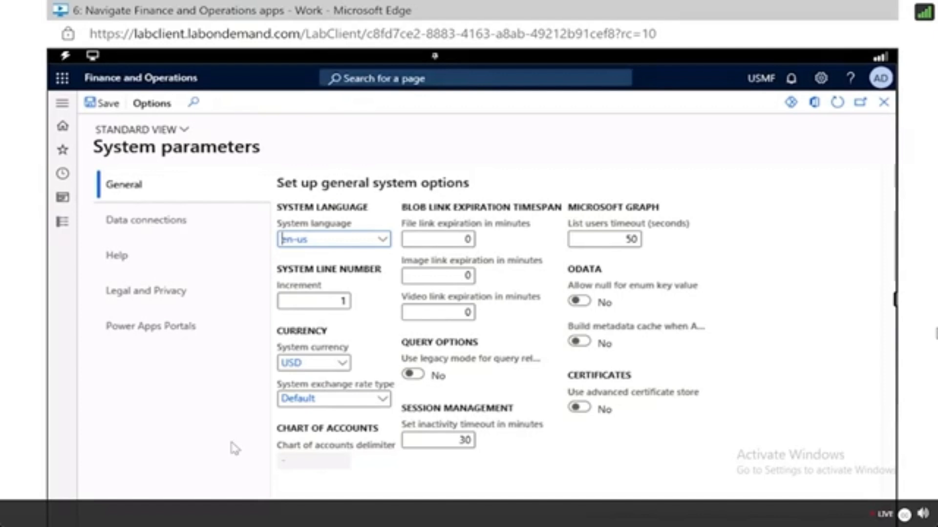
left_click(166, 245)
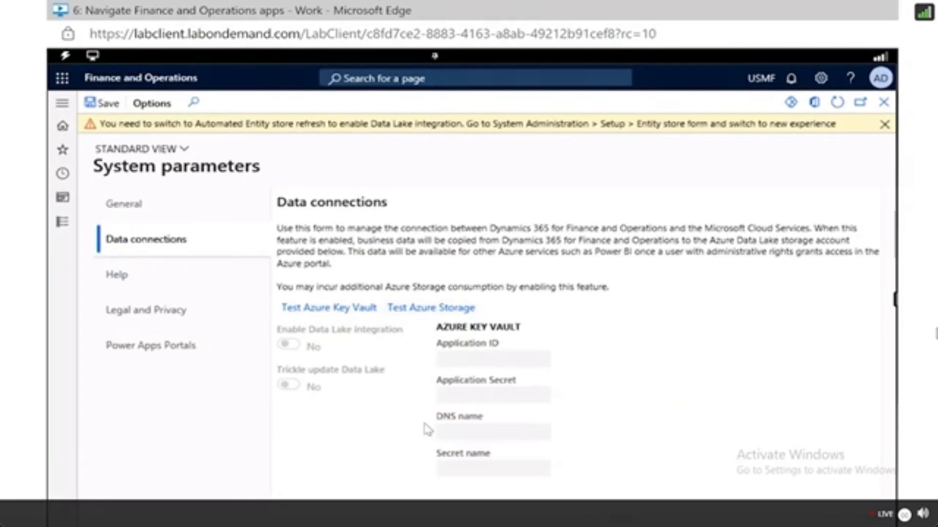
Open User options and browse its Preferences, Account and Workflow sections.
right_click(756, 397)
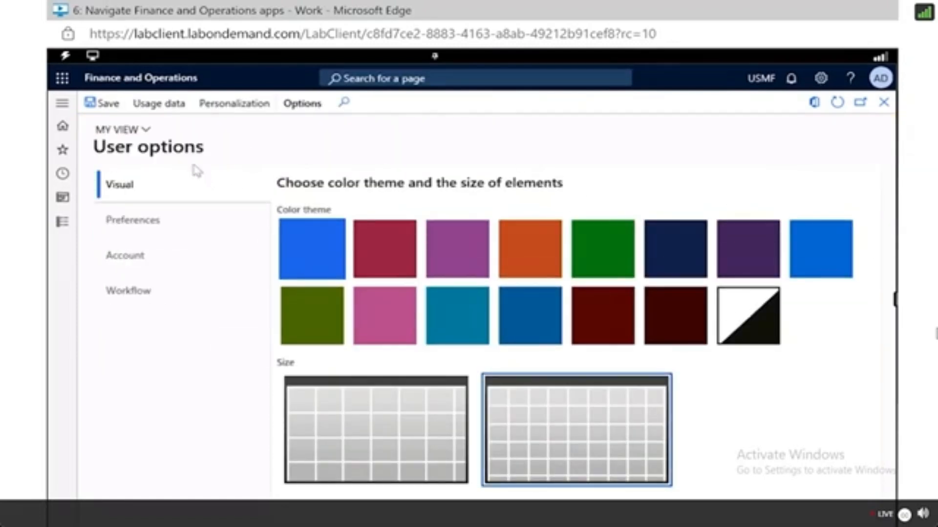
left_click(165, 237)
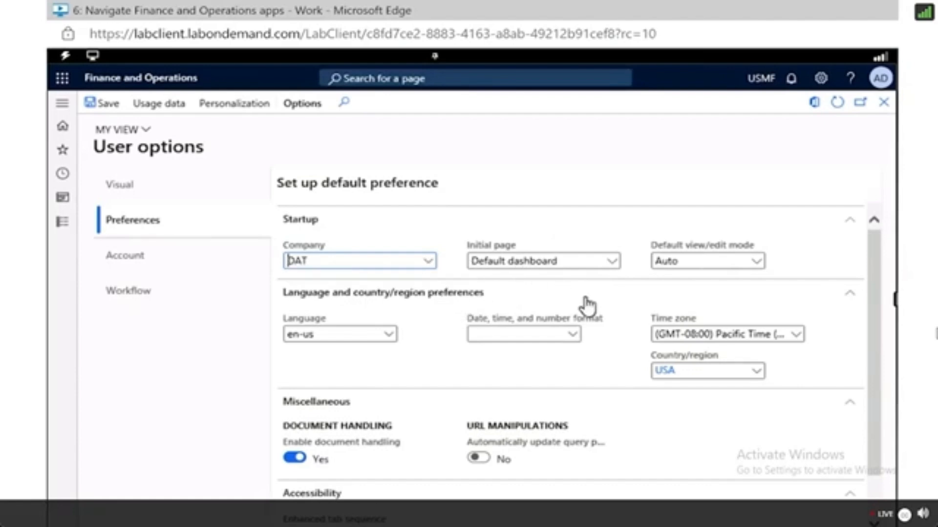
scroll(588, 306, "down", 1)
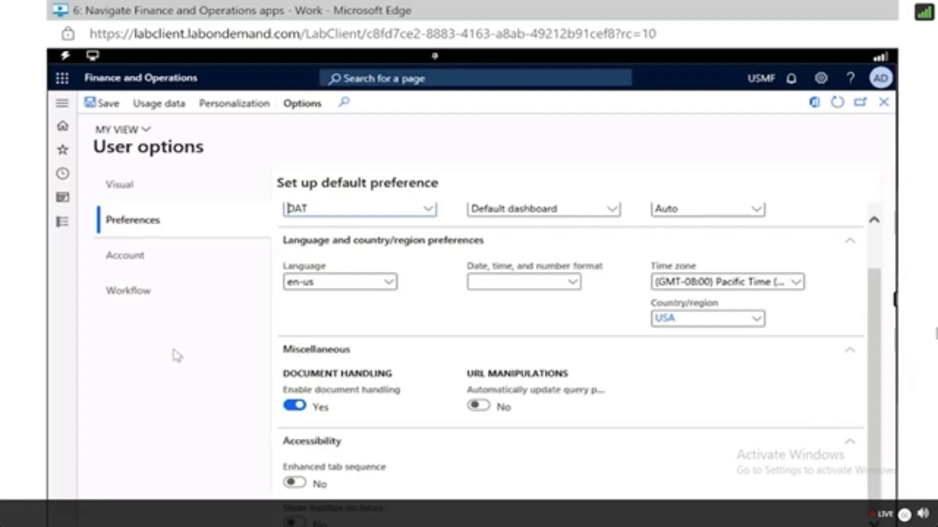
left_click(128, 255)
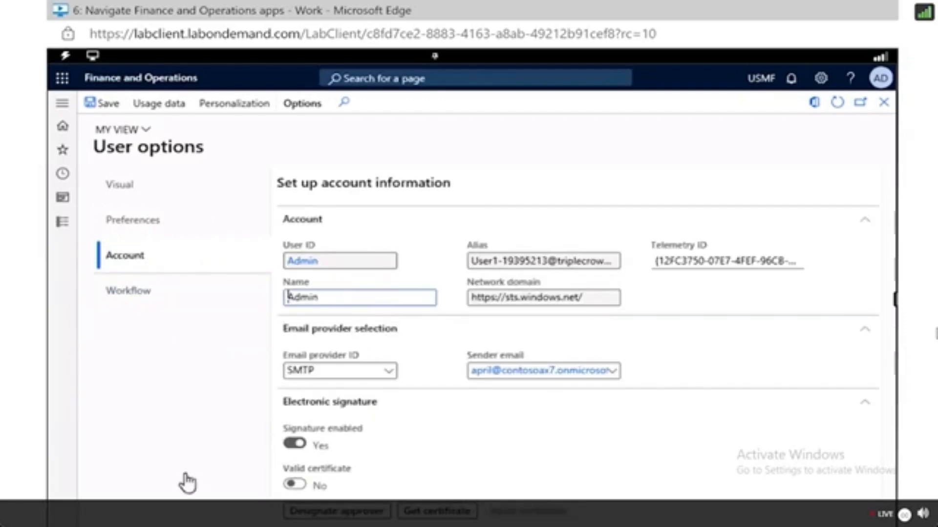
left_click(128, 291)
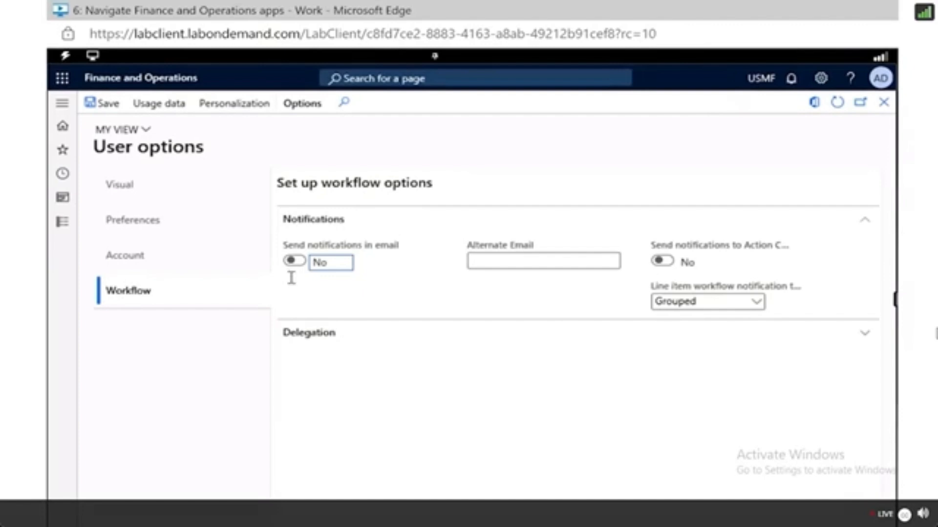
Return to the home page and search for the All vendors page to open it.
left_click(63, 139)
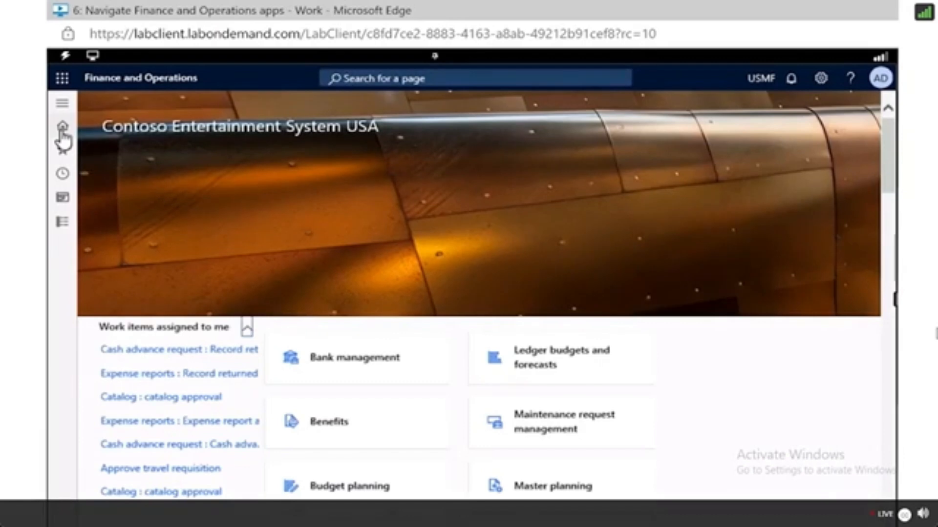
left_click(357, 78)
type("a")
key("BackSpace")
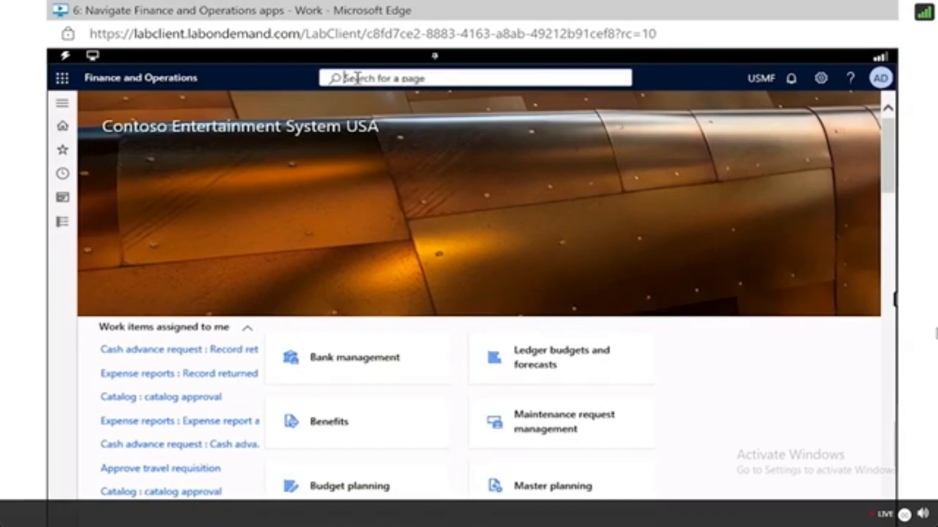
type("alL VENDORS")
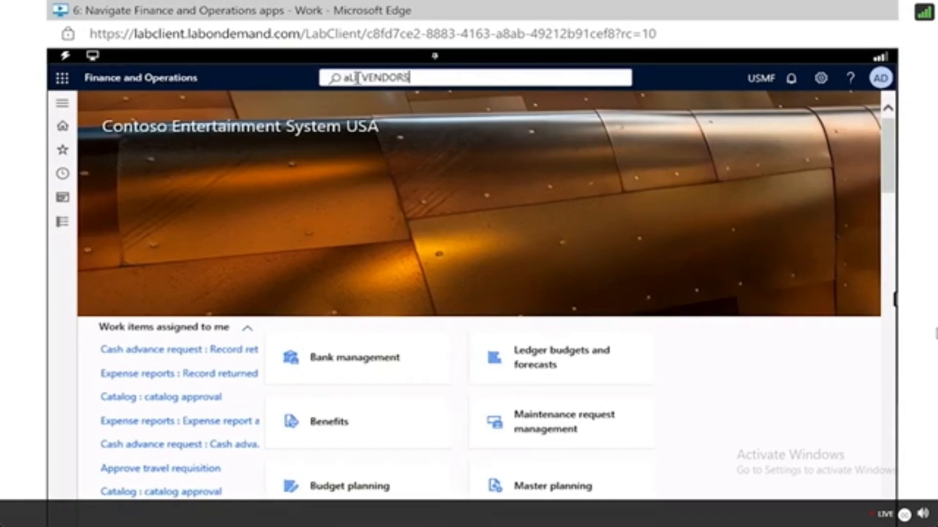
key("Return")
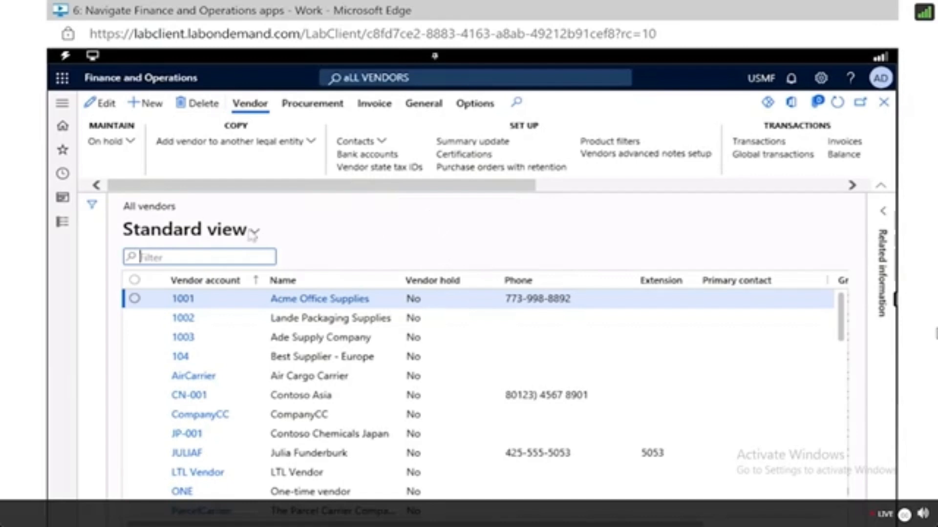
Select vendor 1001 Acme Office Supplies and open its details for editing.
left_click(266, 303)
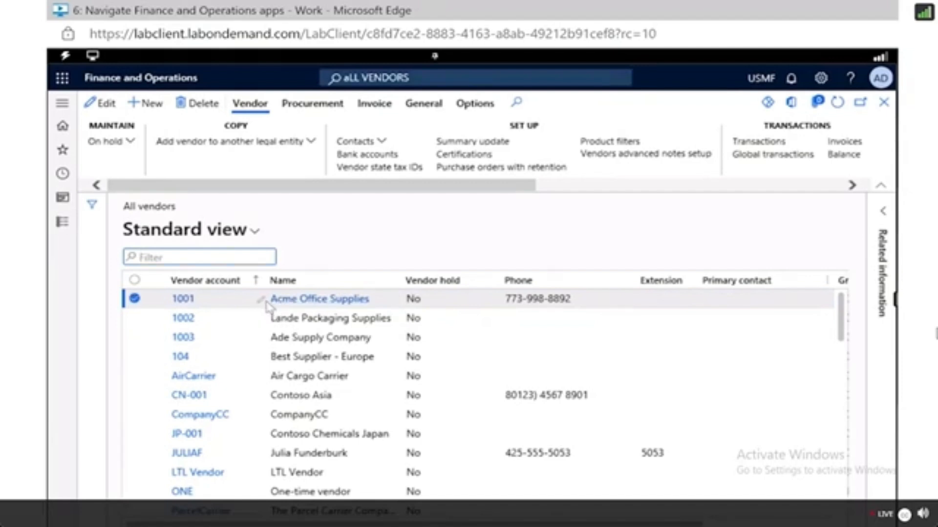
left_click(296, 301)
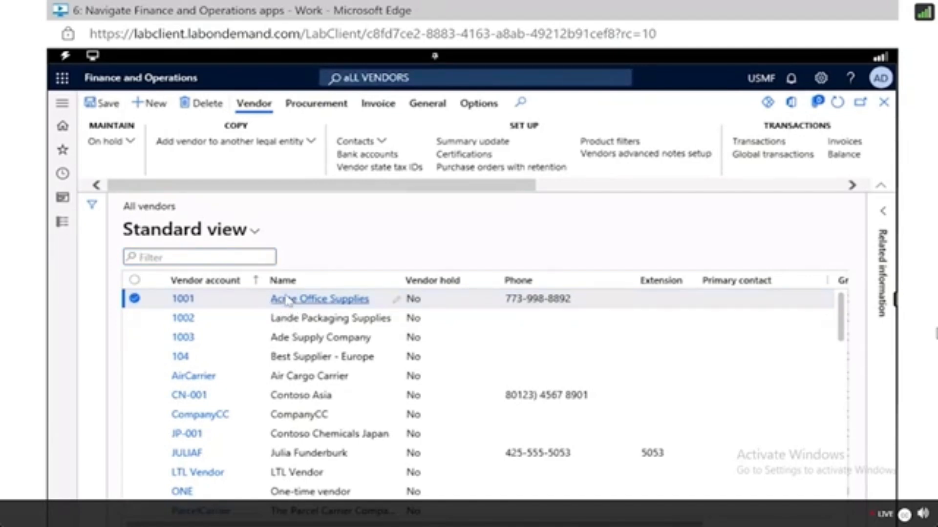
left_click(314, 303)
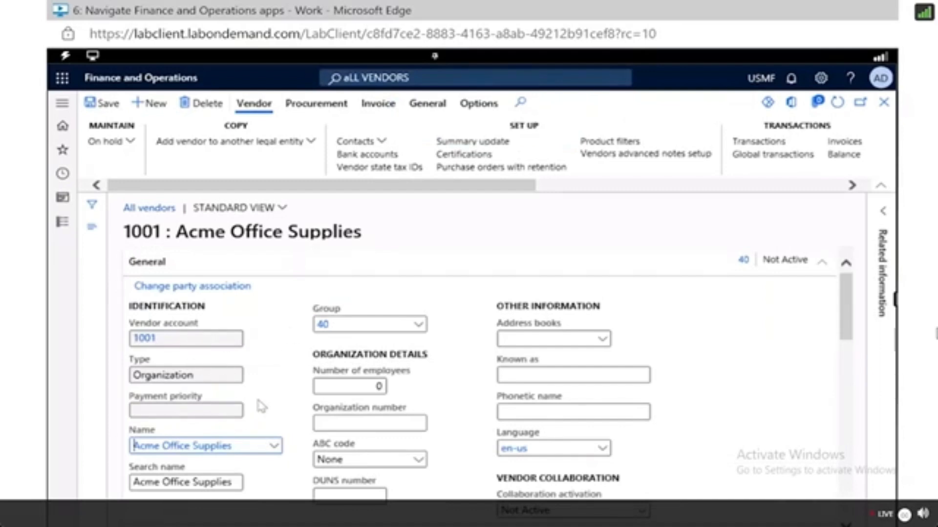
Change the vendor's Group to 20 Services vendors, declining to replace the personalized default accounts.
scroll(263, 408, "down", 2)
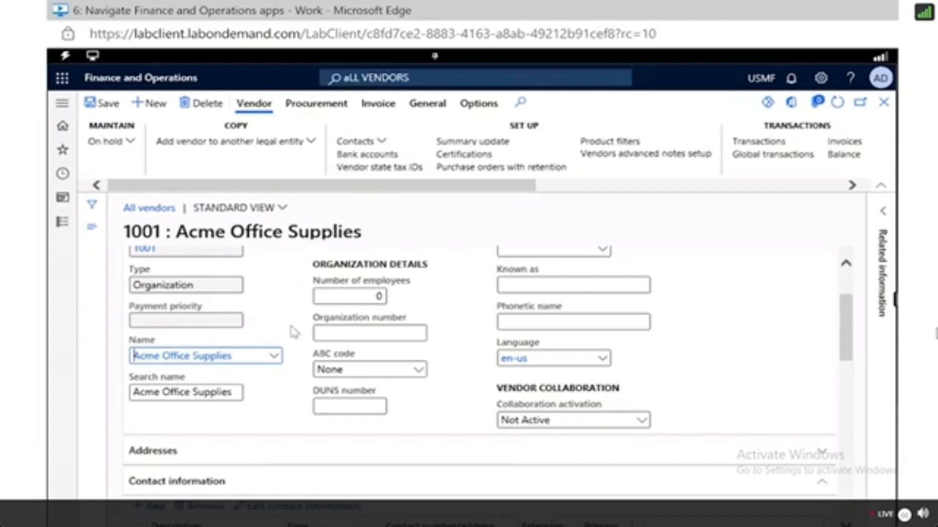
scroll(293, 332, "up", 2)
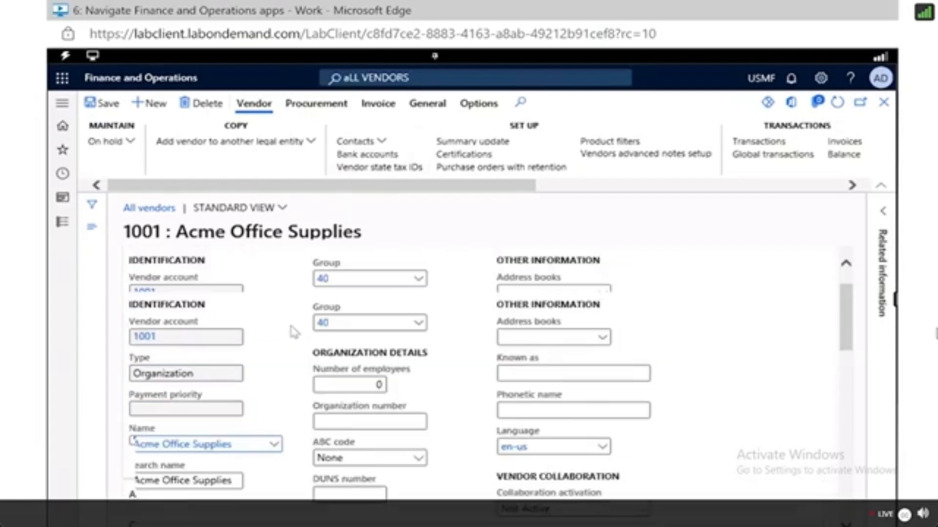
right_click(359, 336)
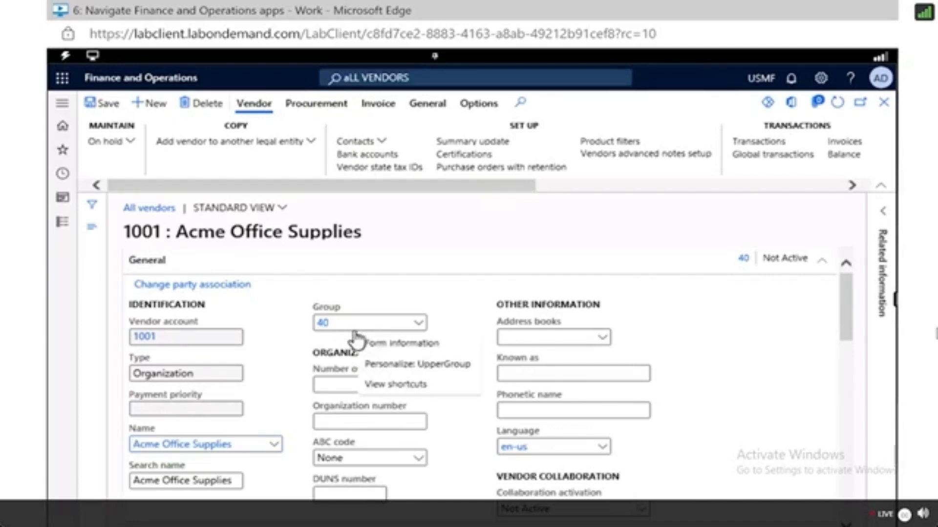
left_click(417, 328)
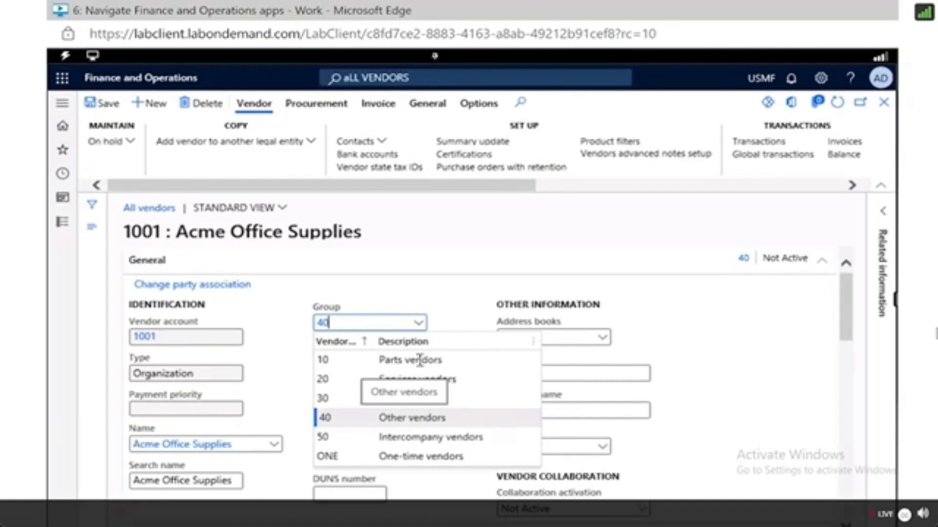
right_click(401, 380)
key("Escape")
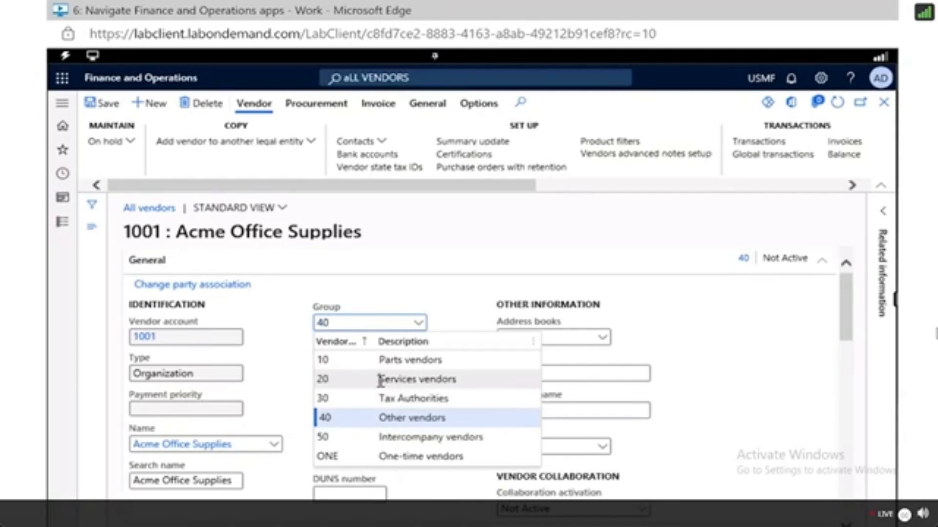
left_click(401, 379)
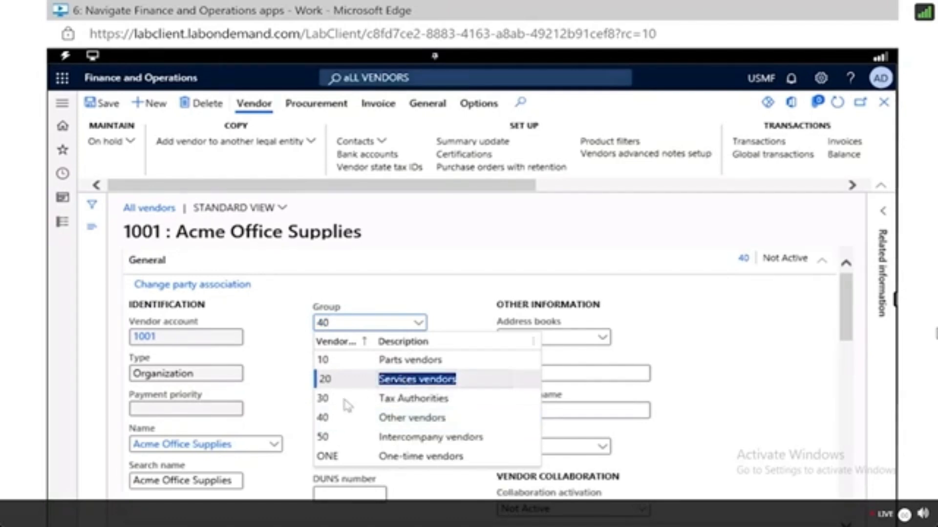
left_click(433, 290)
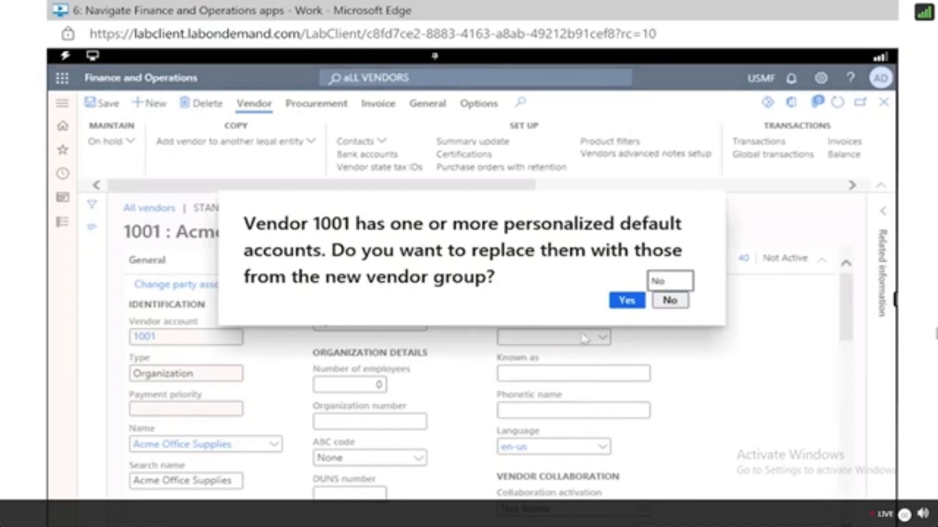
left_click(674, 303)
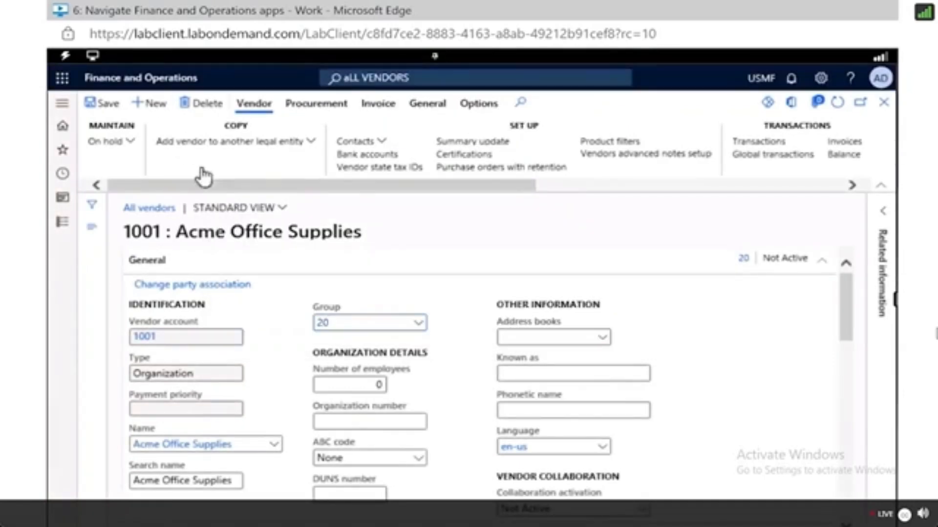
Set the vendor's Group back to 40 Other vendors, decline replacing default accounts, and save the record.
left_click(418, 323)
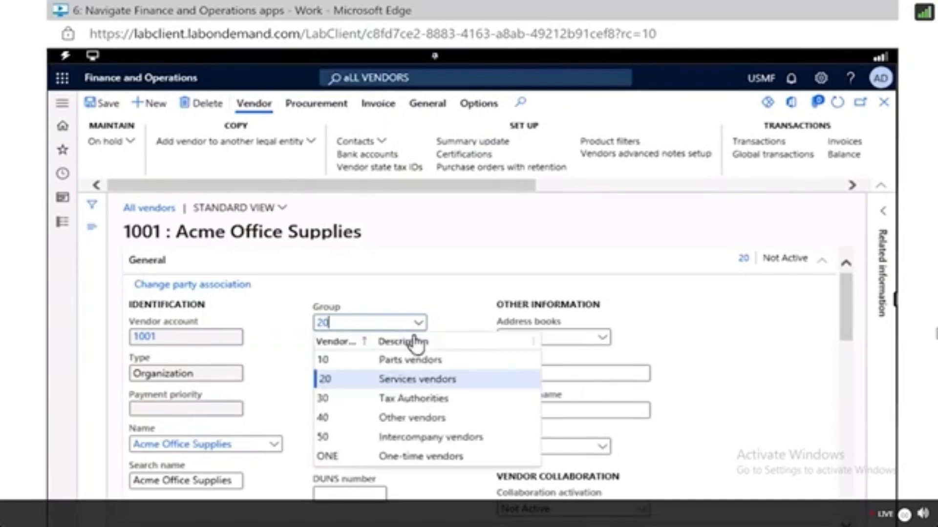
left_click(379, 425)
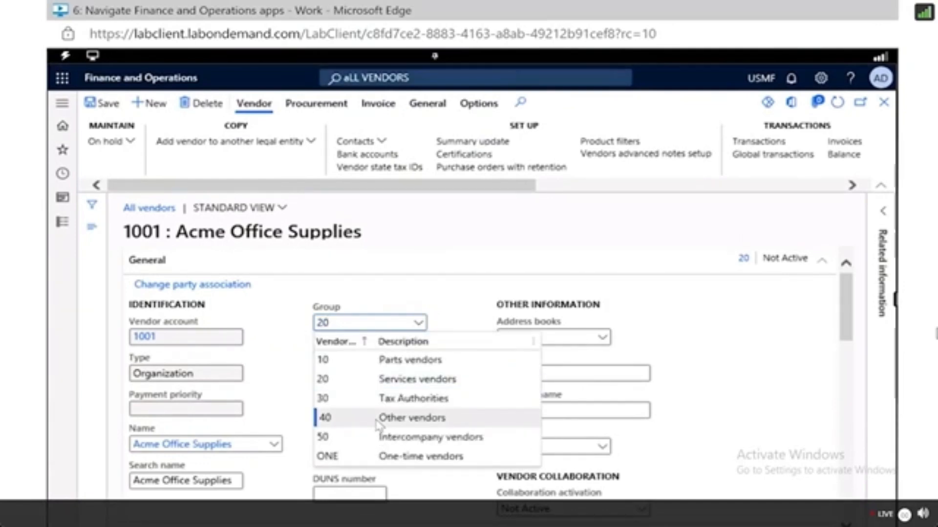
left_click(423, 292)
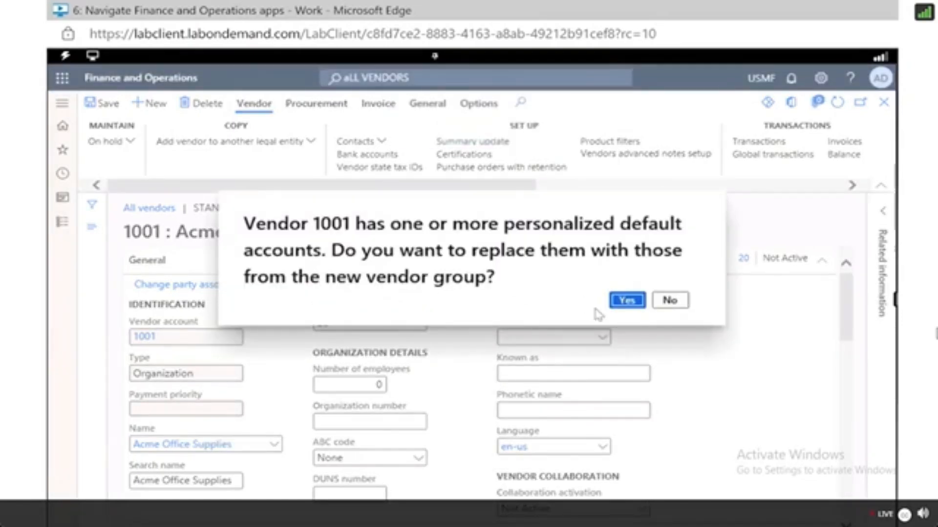
left_click(676, 303)
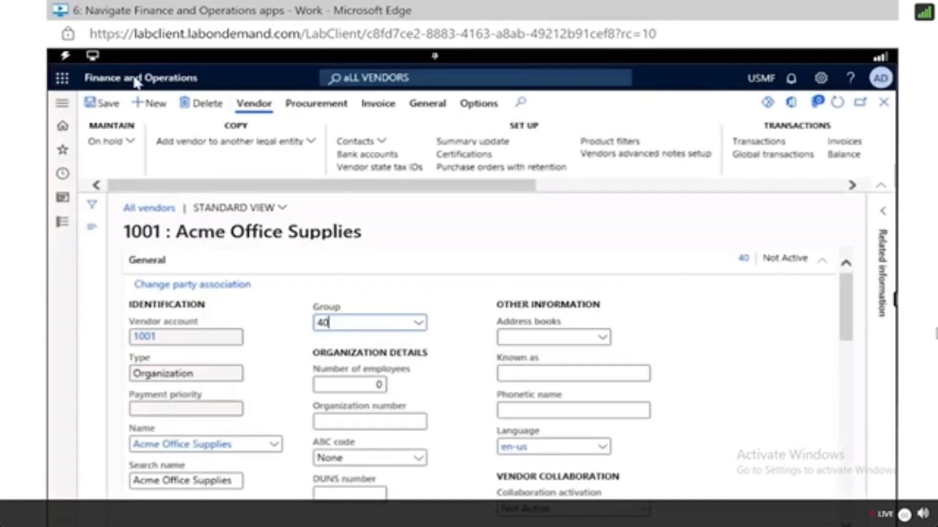
left_click(104, 112)
Return to the home page and scroll through the workspace tiles.
left_click(62, 130)
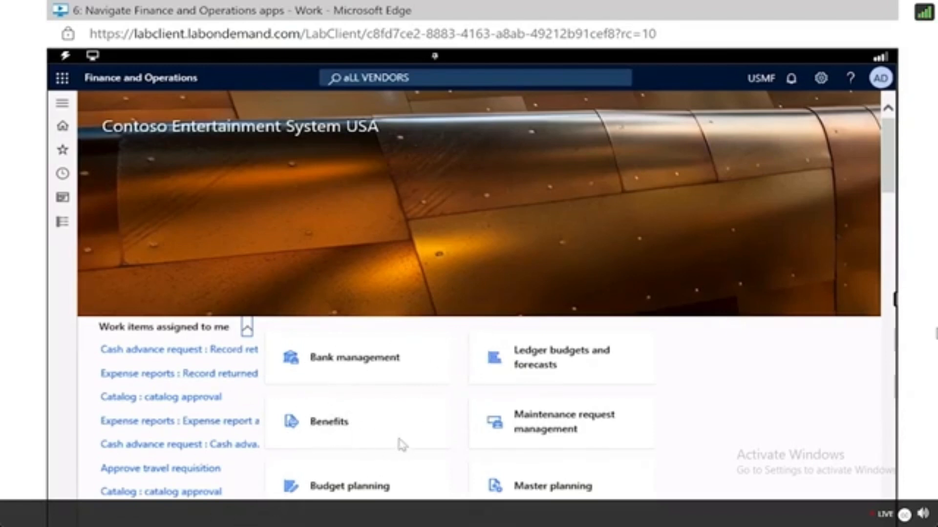
scroll(400, 447, "down", 8)
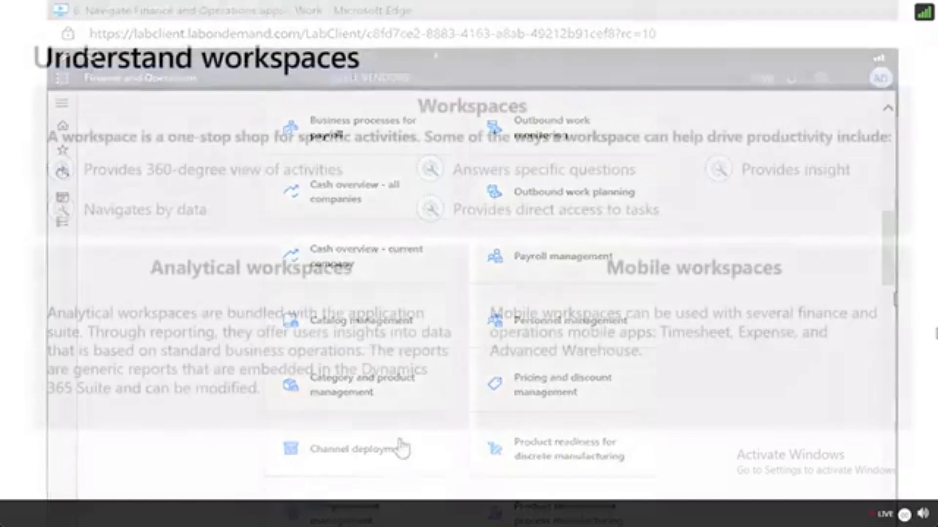
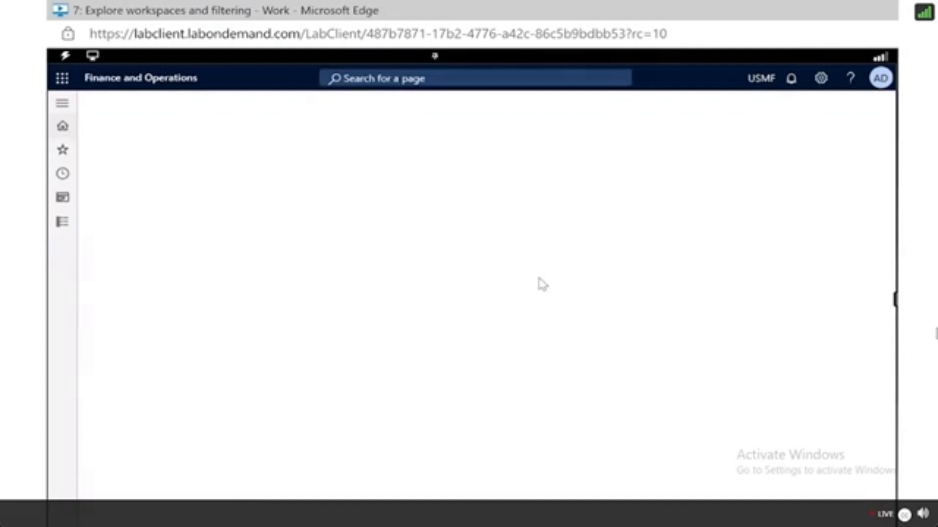
Rename the My workspace 1 tile to the user's first name followed by 's Workspace.
scroll(632, 429, "down", 10)
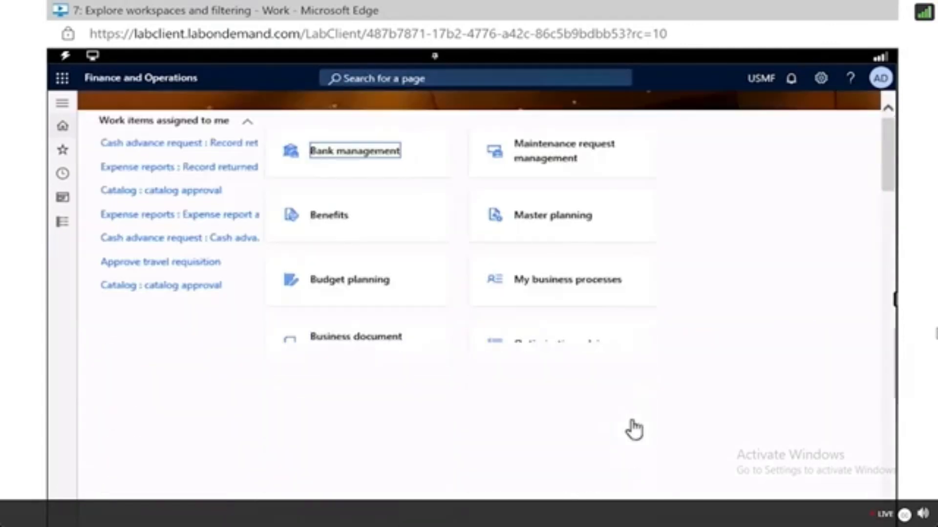
scroll(633, 425, "down", 20)
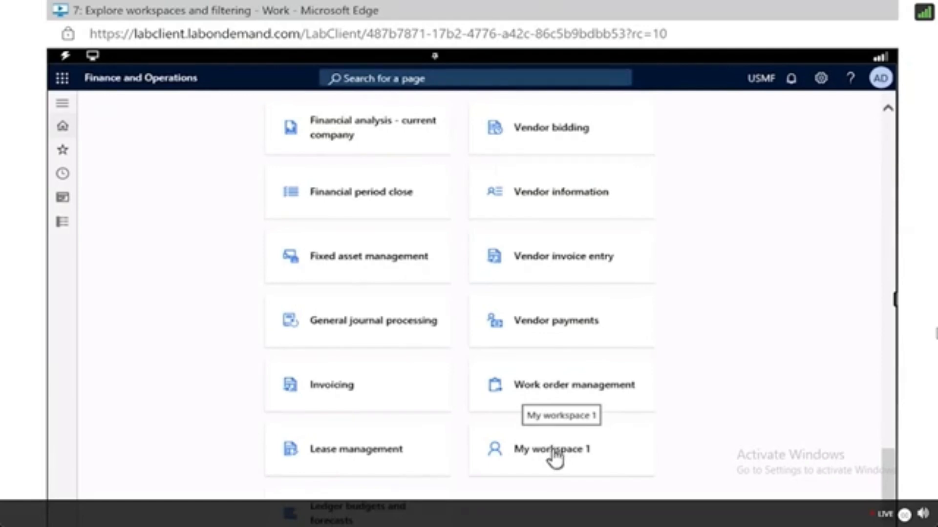
right_click(555, 457)
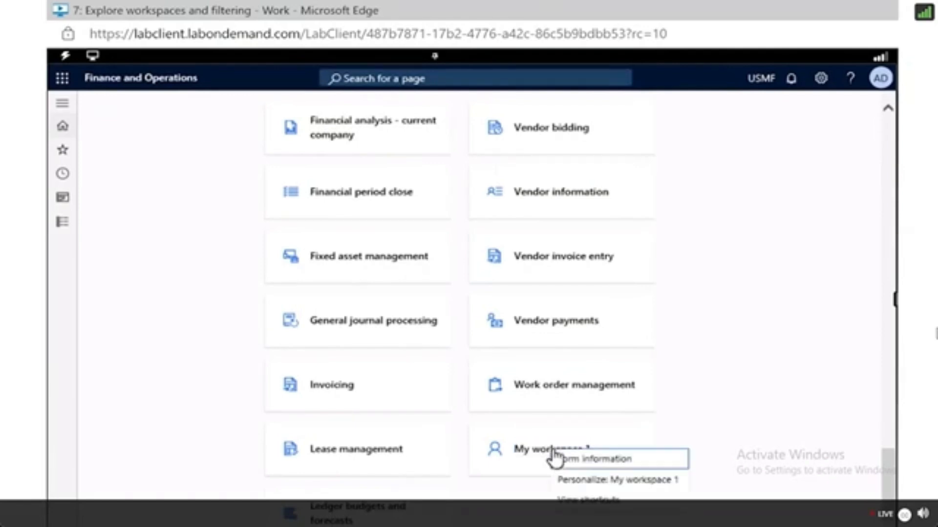
left_click(593, 484)
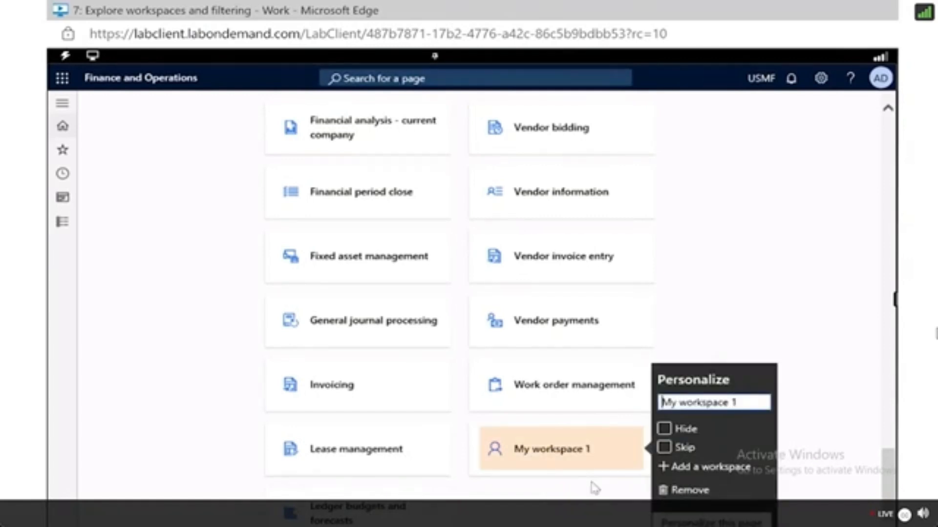
triple_click(697, 401)
type("Chels")
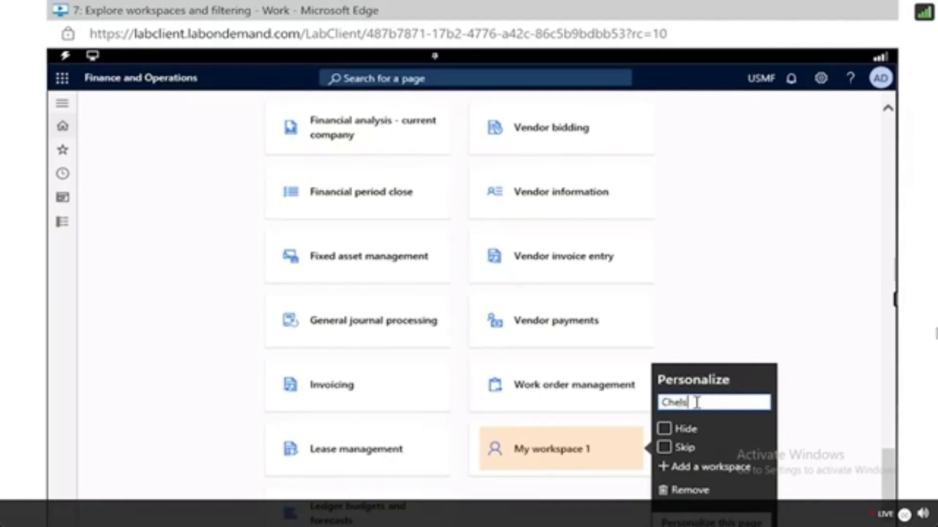
type("ea's Workspace")
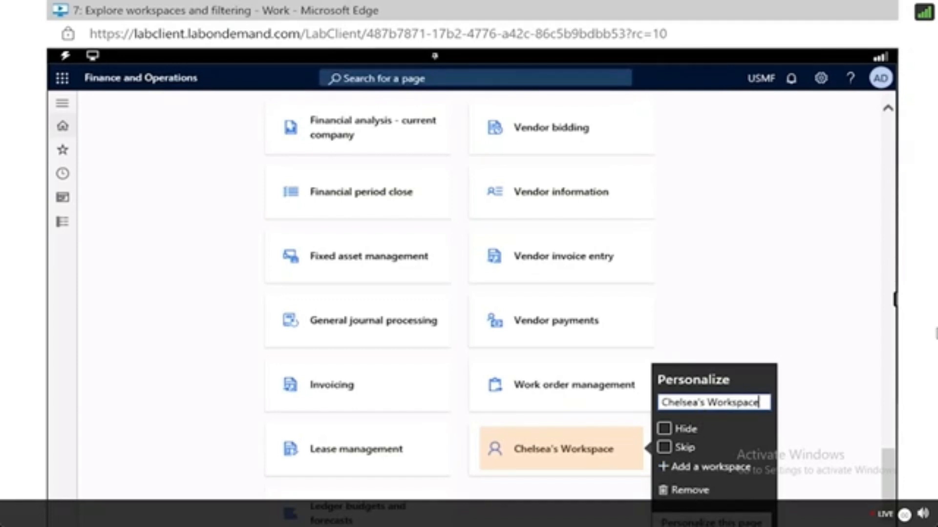
Try to move the renamed workspace tile with page personalization, then reselect it.
left_click(702, 523)
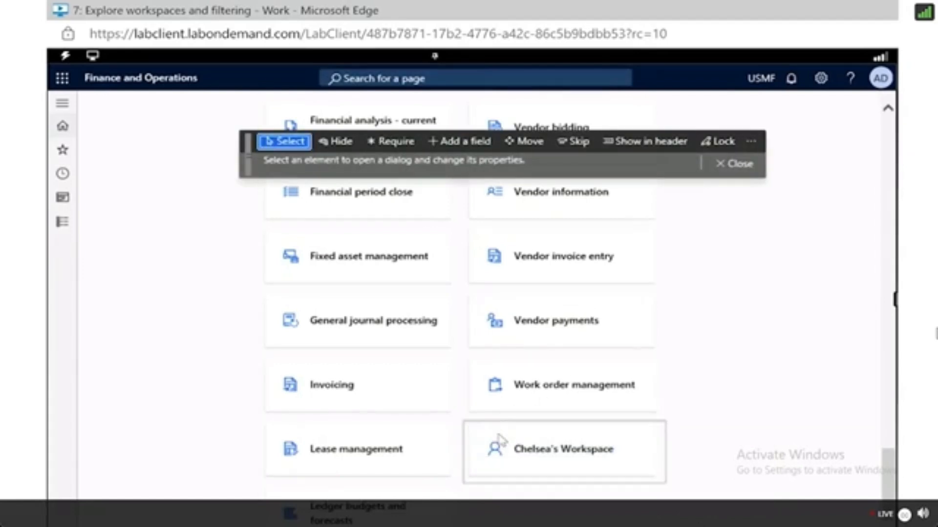
left_click(523, 142)
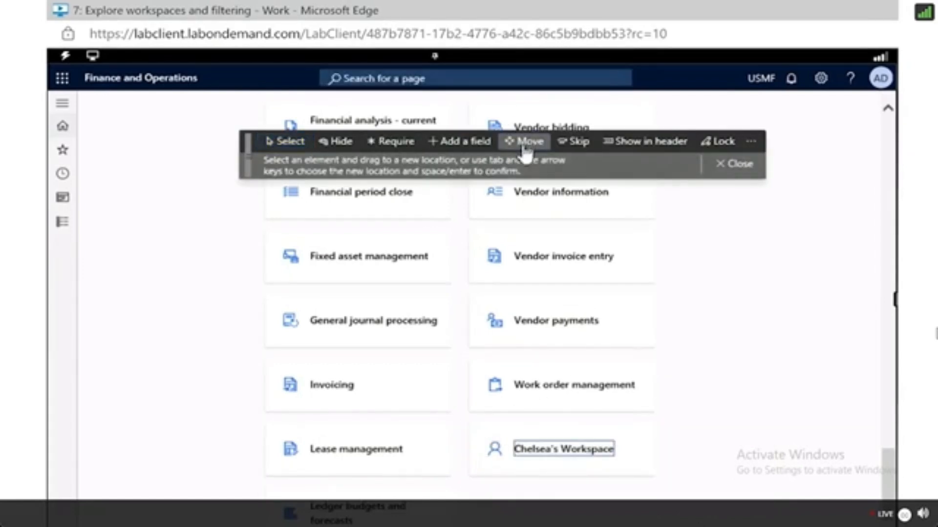
left_click(488, 449)
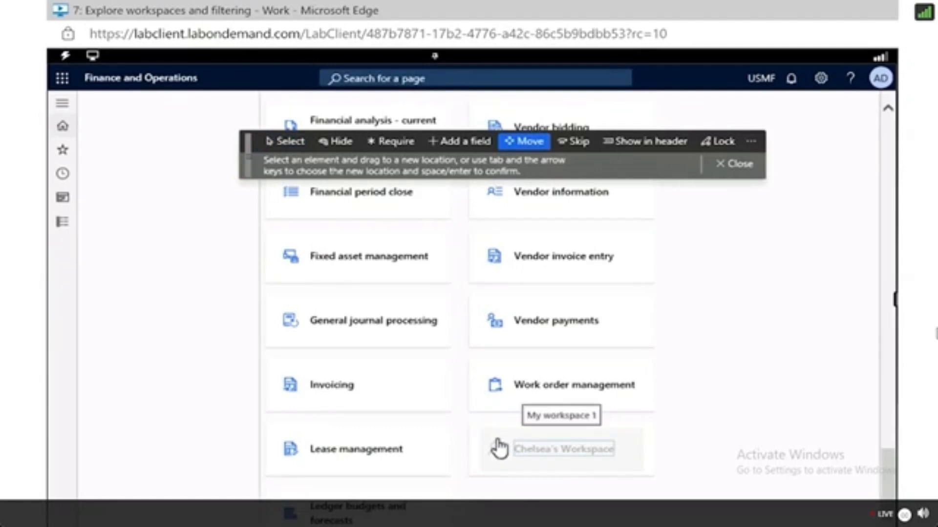
left_click(520, 443)
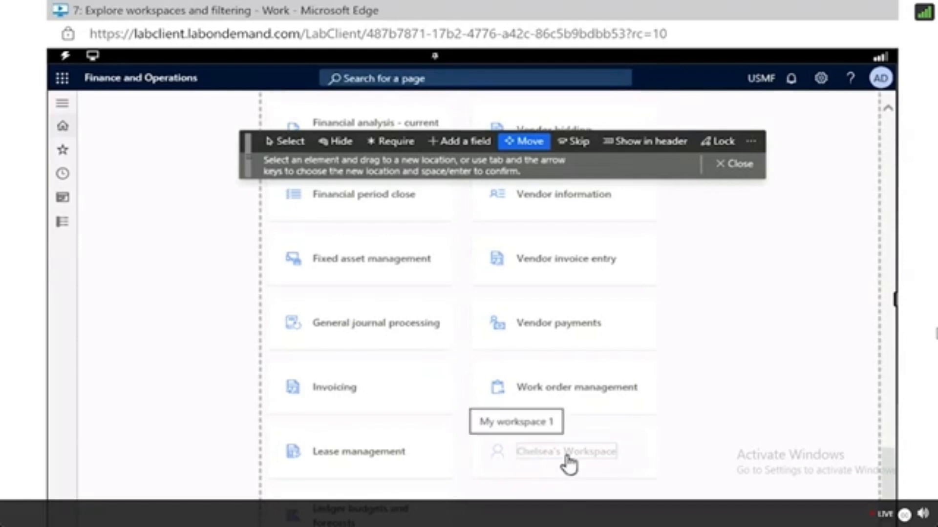
left_click_drag(559, 427, 766, 415)
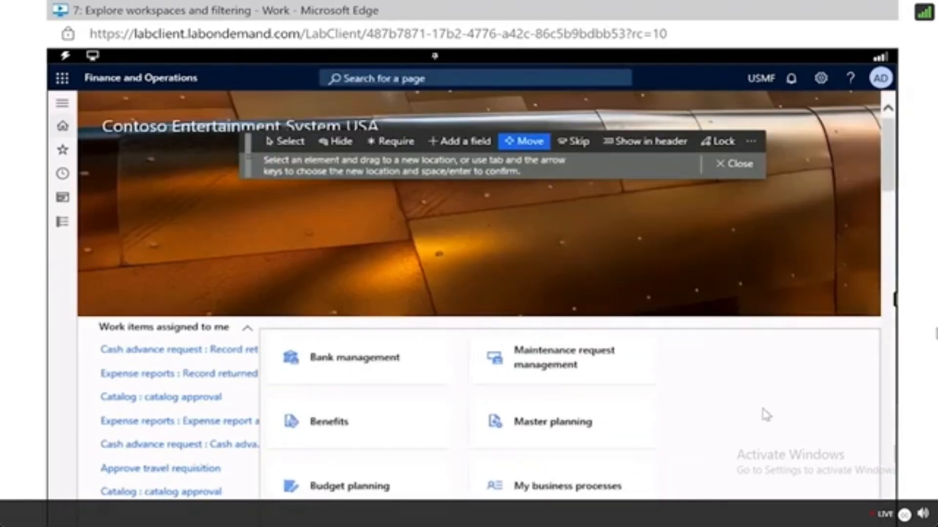
scroll(628, 429, "down", 15)
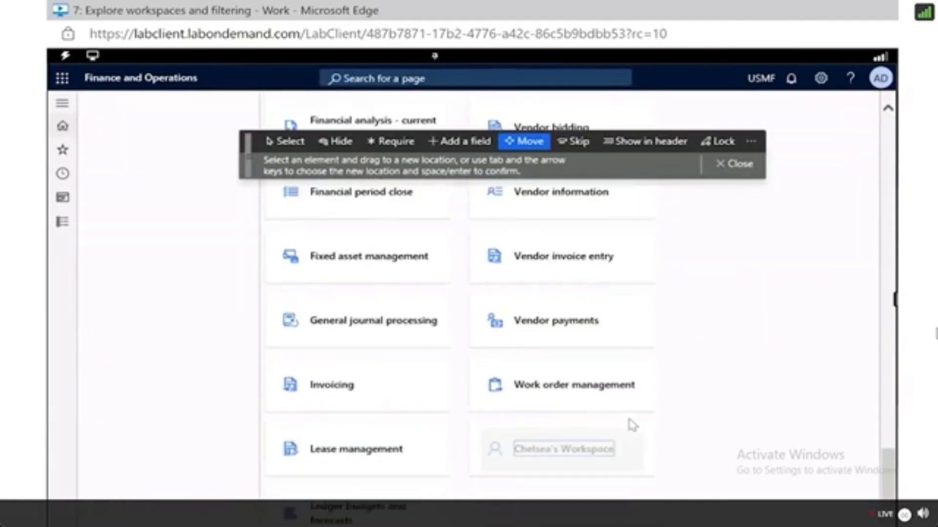
left_click(276, 141)
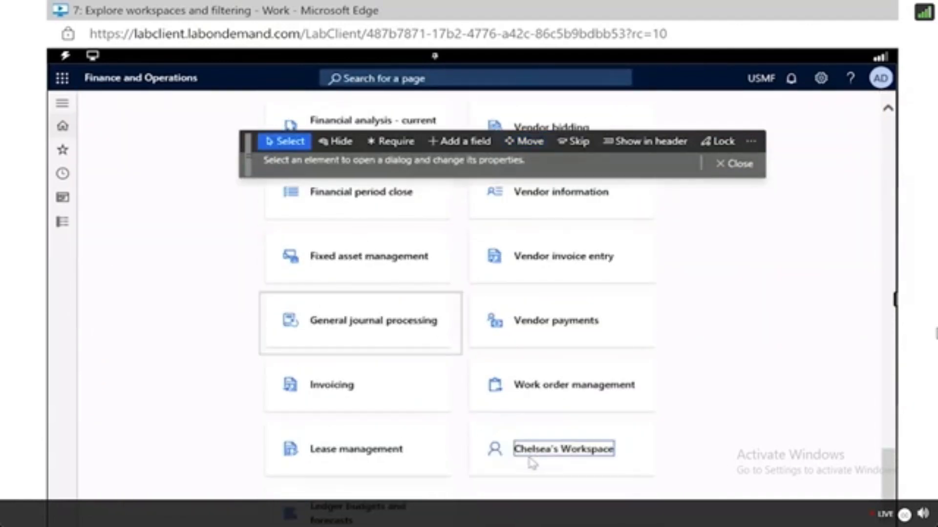
left_click(489, 448)
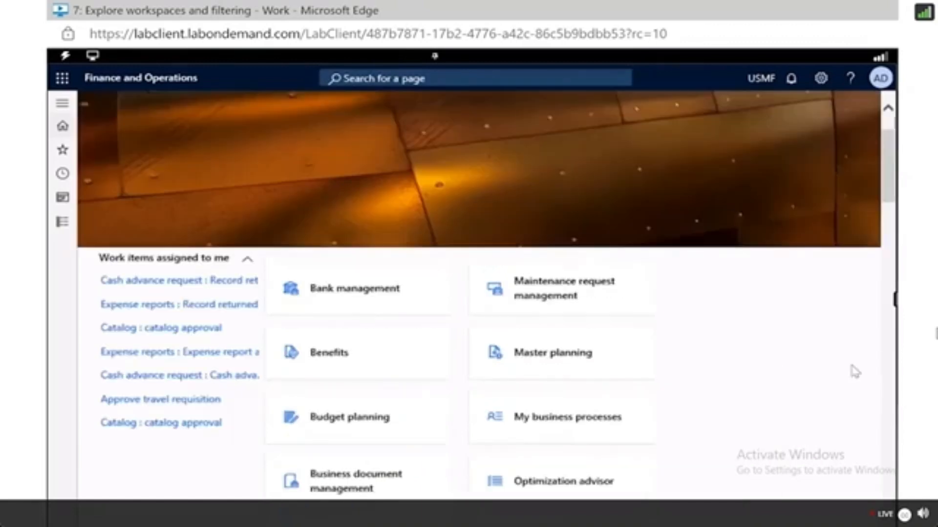
scroll(854, 373, "down", 15)
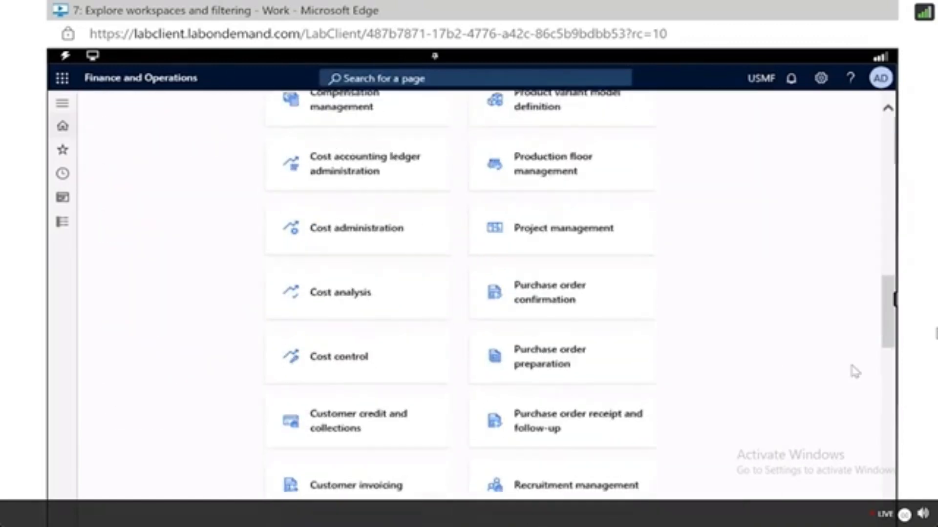
scroll(854, 372, "down", 5)
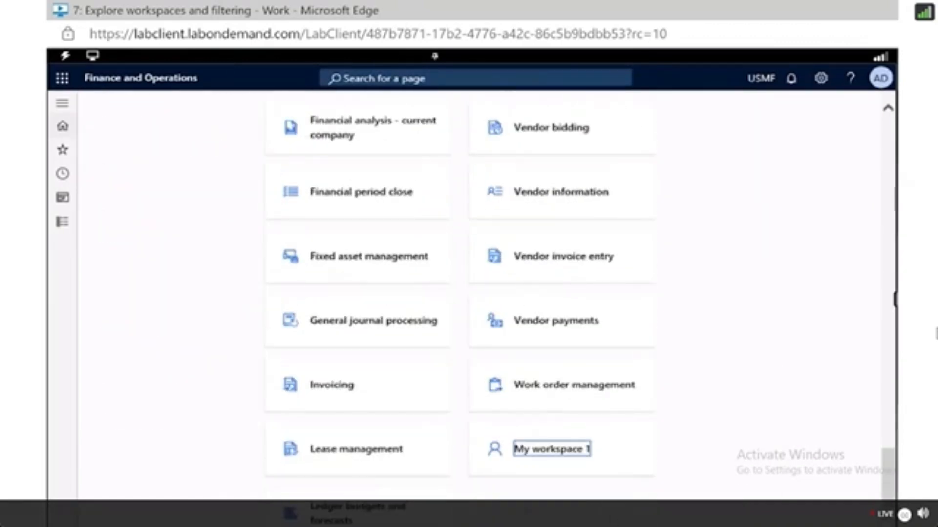
Rename the My workspace 1 tile to the user's first name followed by 's Workspace and confirm.
right_click(553, 459)
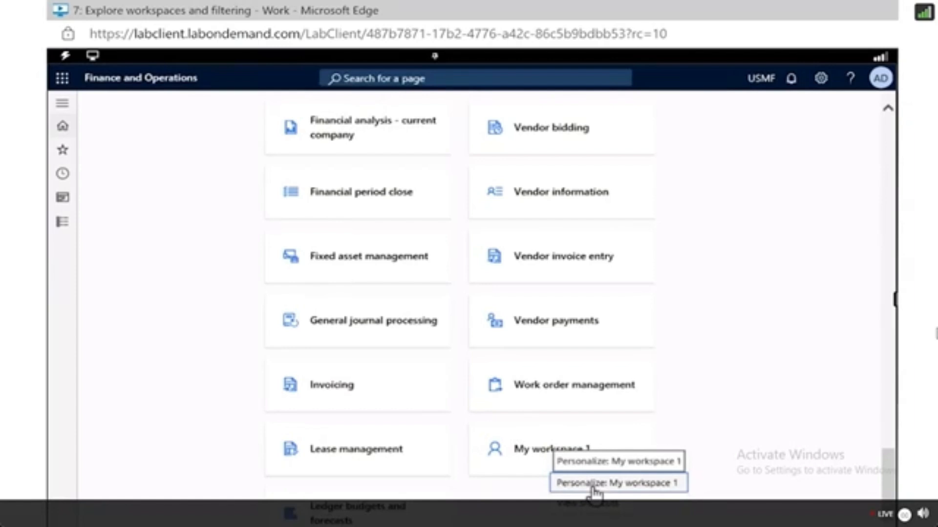
left_click(595, 485)
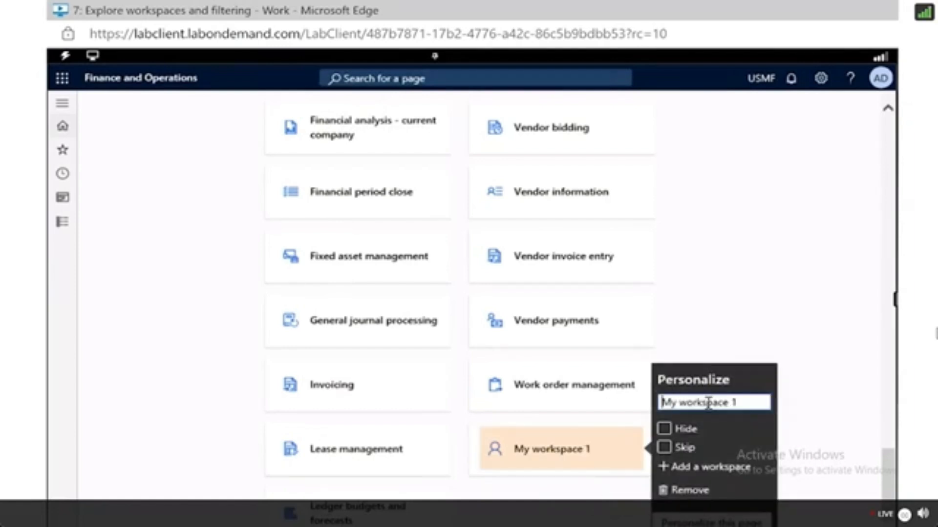
triple_click(708, 404)
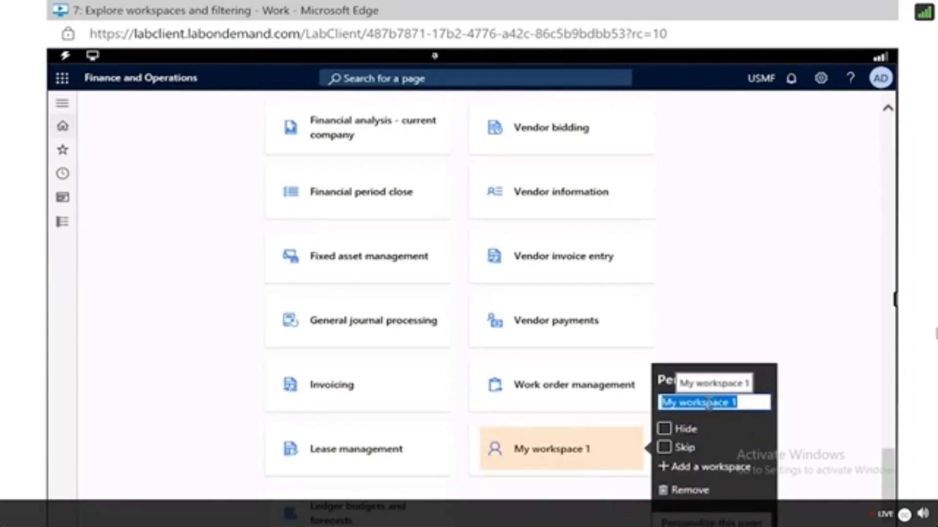
type("Chelsea")
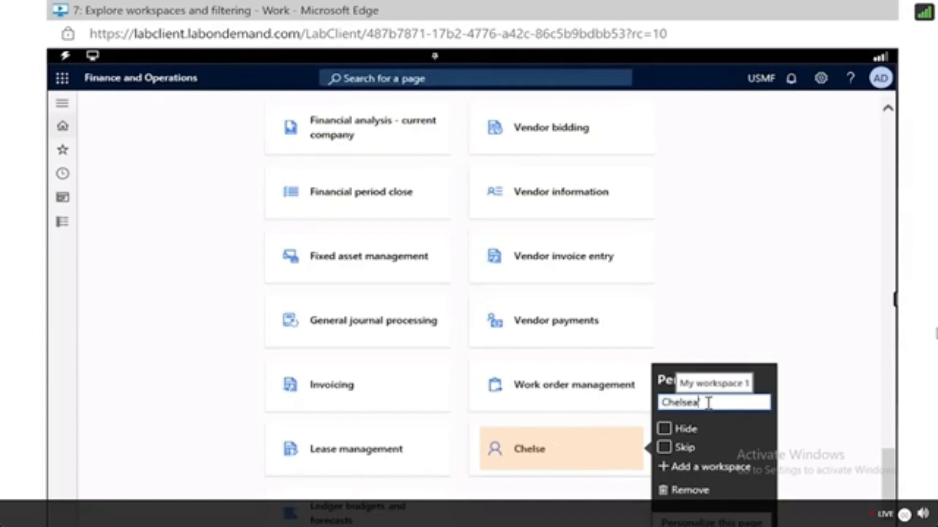
type("'s Workspace")
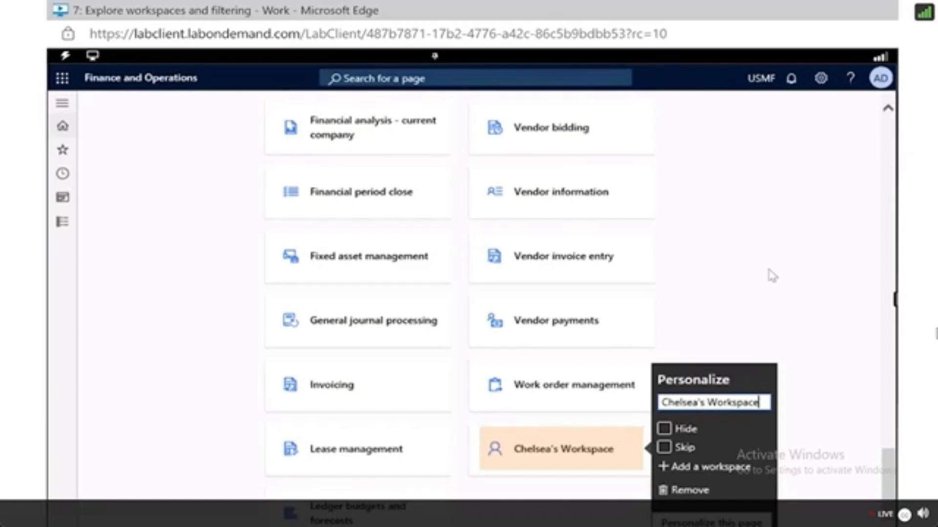
key("Return")
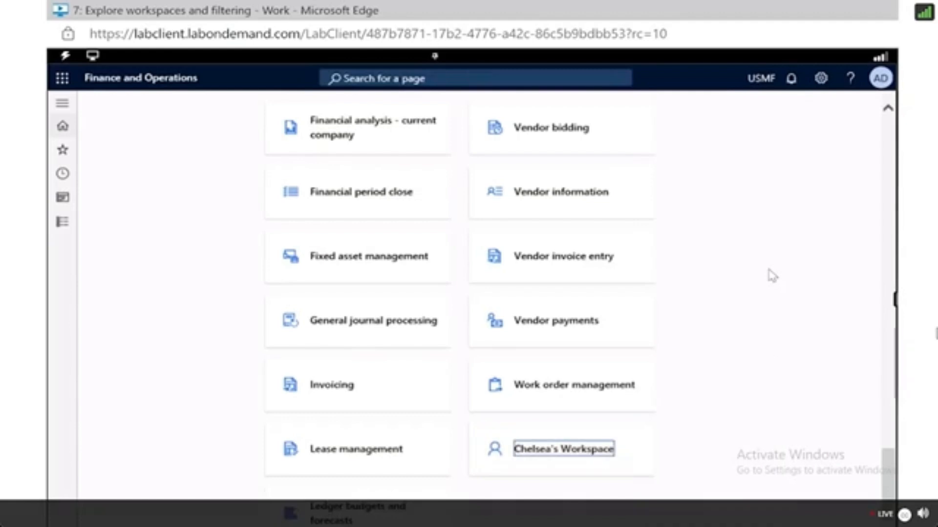
Search for the All Vendors page and open it.
scroll(586, 195, "up", 10)
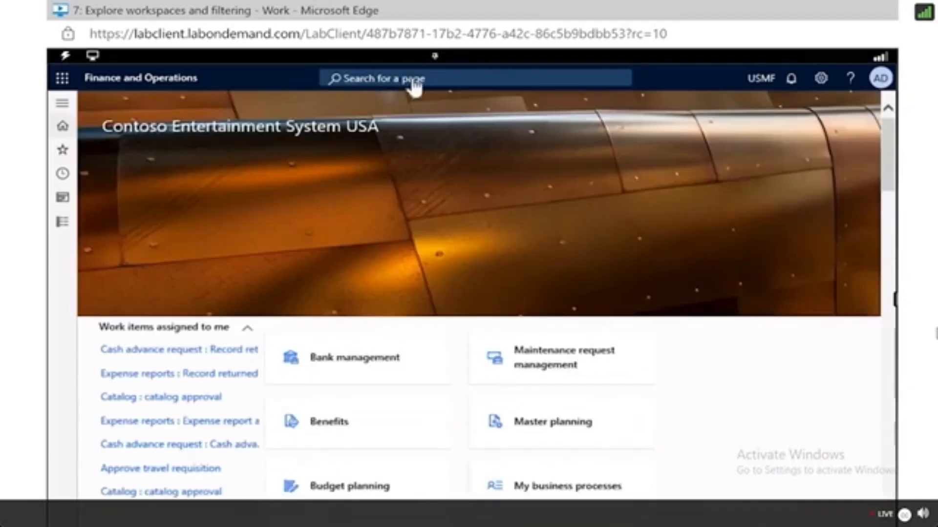
left_click(413, 77)
type("All Ven")
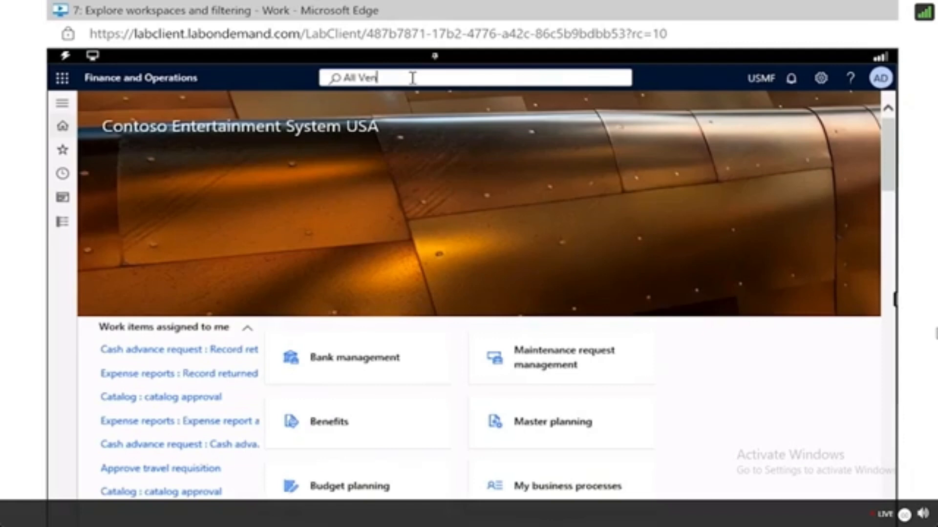
type("dors")
key("Return")
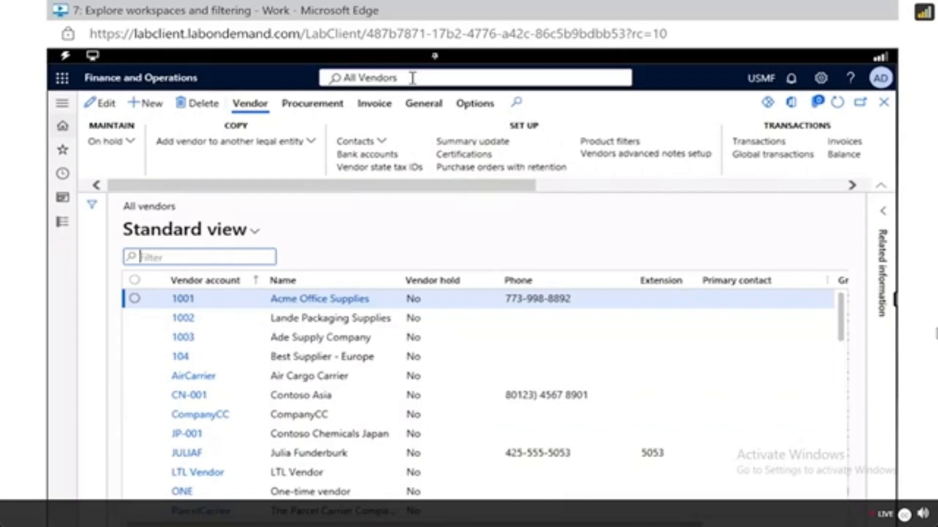
Start adding the vendor list to a workspace and select the newly renamed personal workspace.
left_click(475, 105)
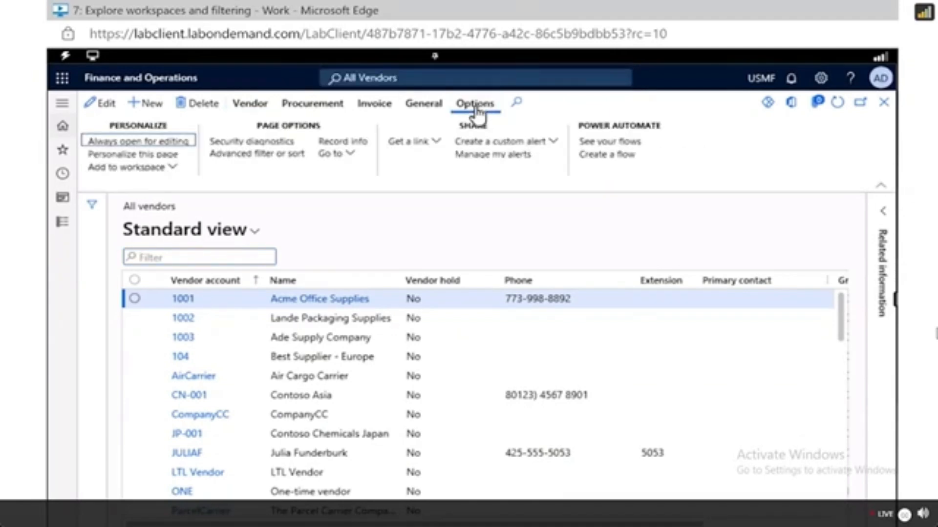
left_click(174, 169)
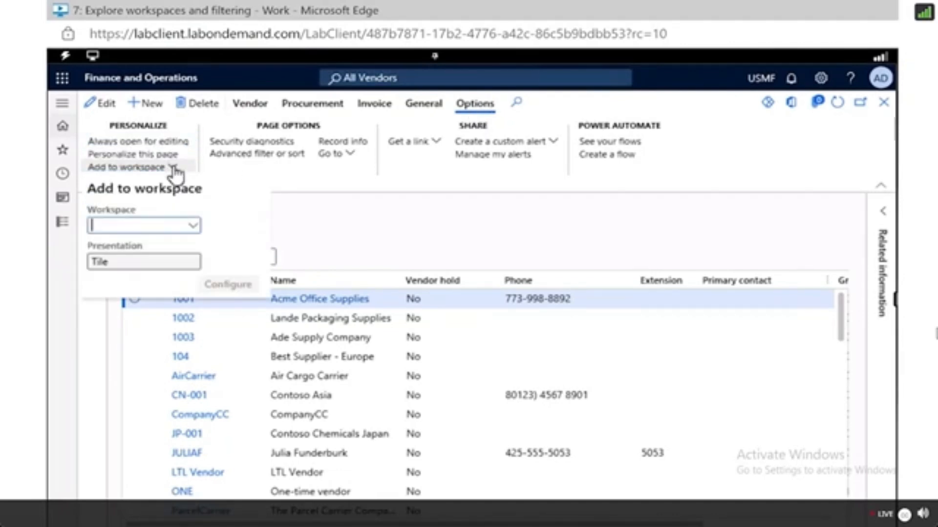
left_click(192, 228)
scroll(195, 337, "down", 3)
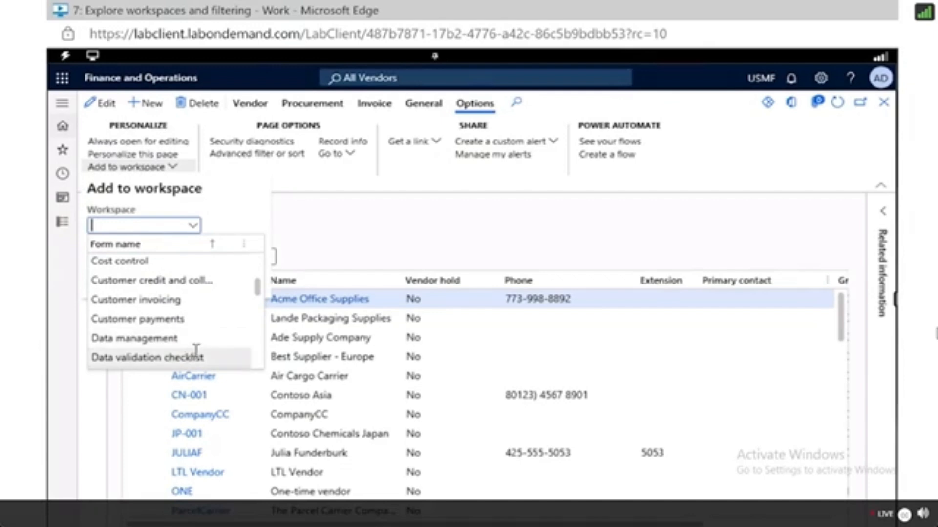
scroll(196, 354, "down", 10)
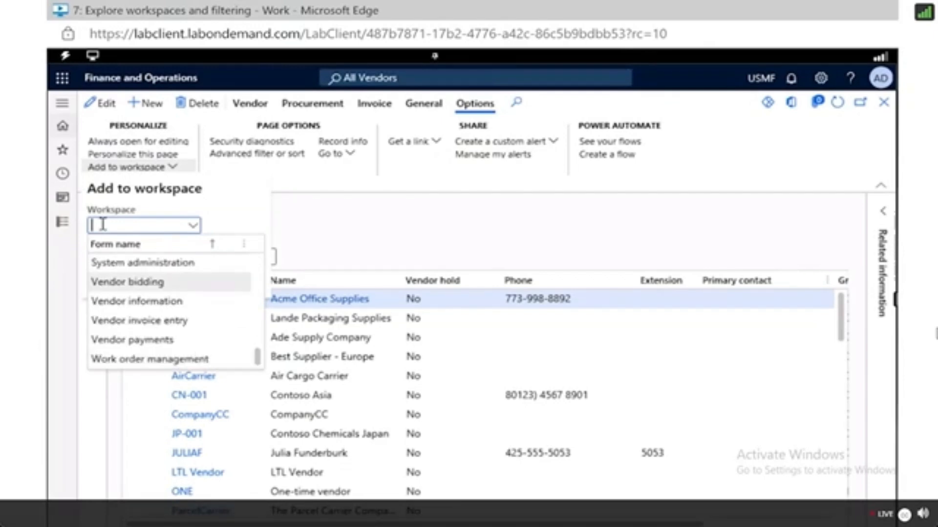
type("Chelsea")
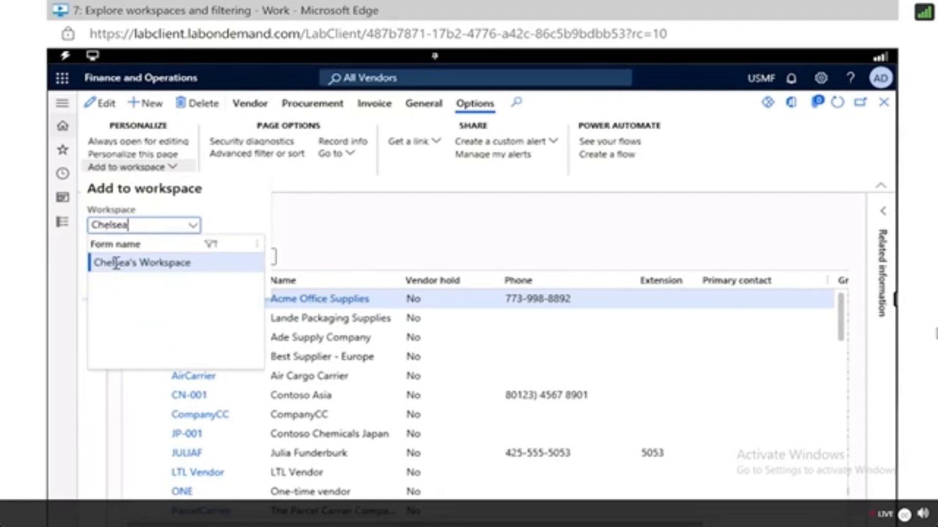
left_click(113, 264)
Configure it as a Tile named Standard view with count shown, and confirm.
left_click(192, 263)
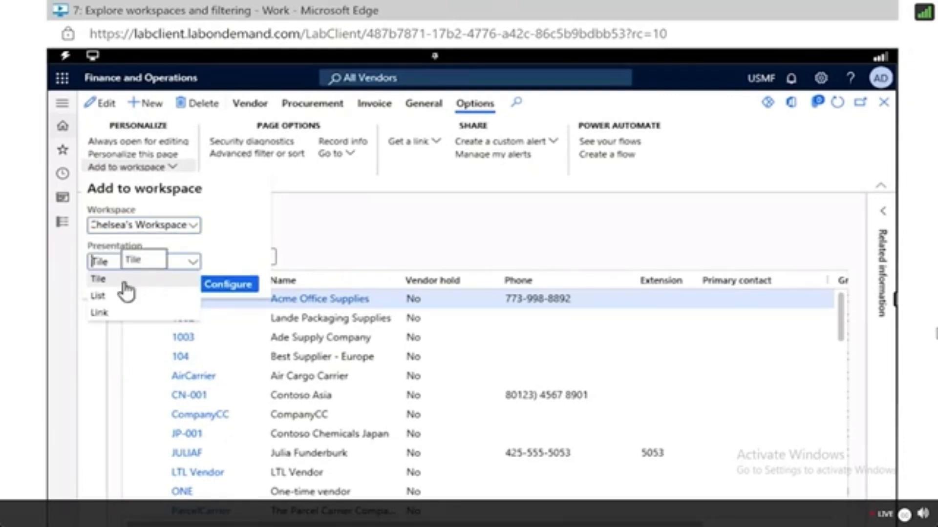
left_click(229, 288)
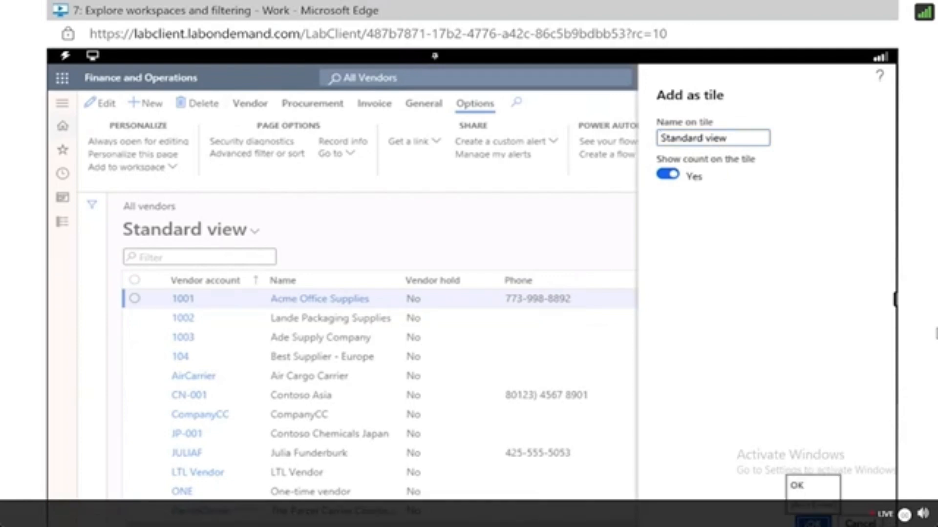
left_click(808, 524)
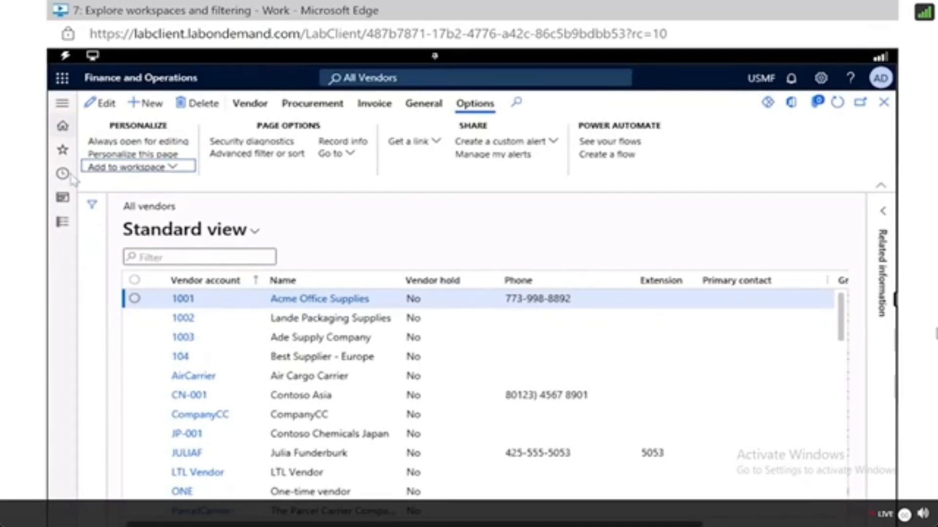
Return to the dashboard, open the renamed personal workspace and open its Standard view tile.
left_click(67, 131)
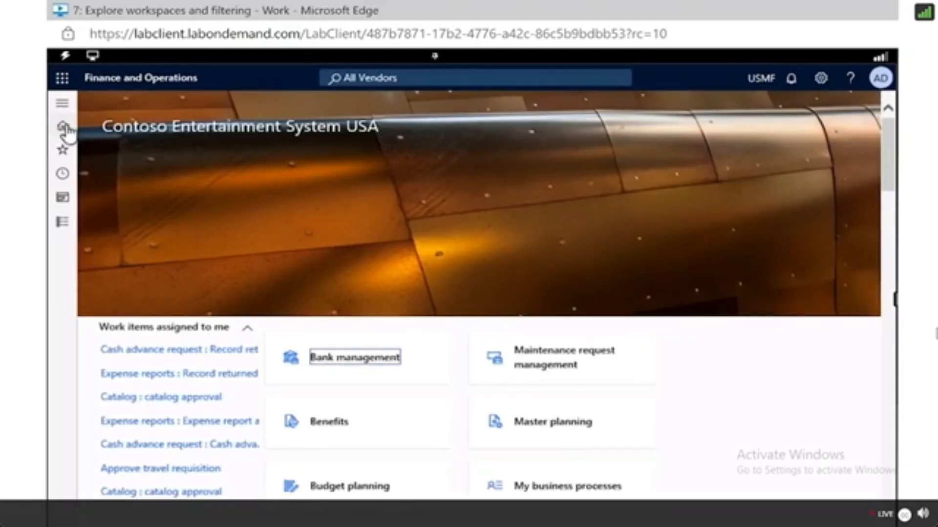
scroll(283, 167, "down", 15)
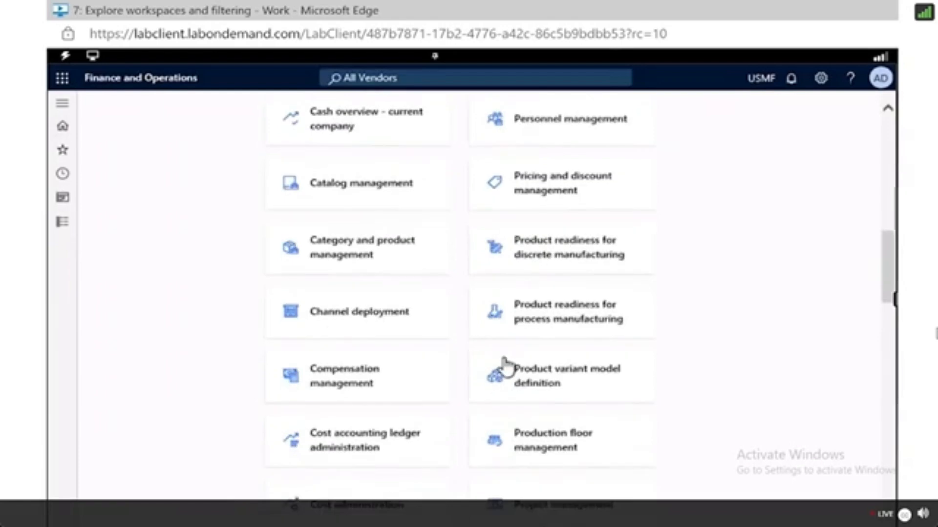
scroll(506, 364, "down", 10)
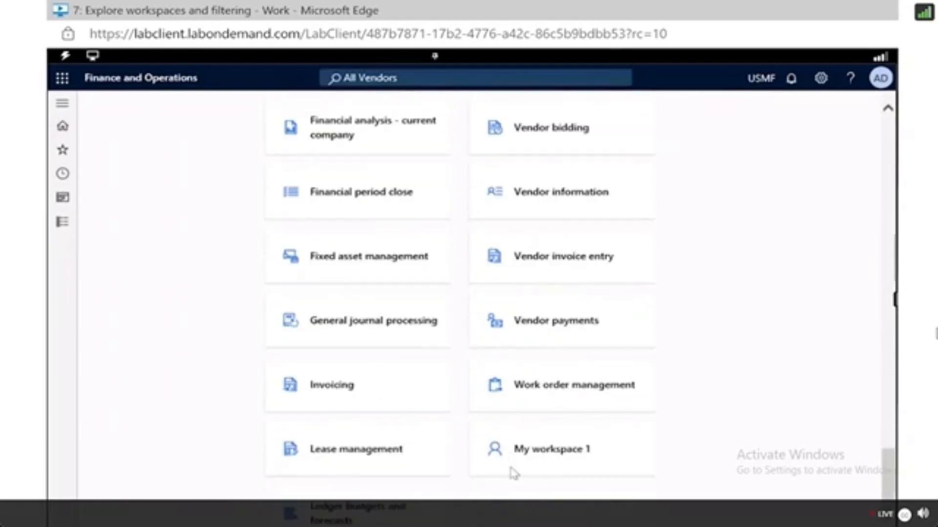
scroll(557, 409, "up", 3)
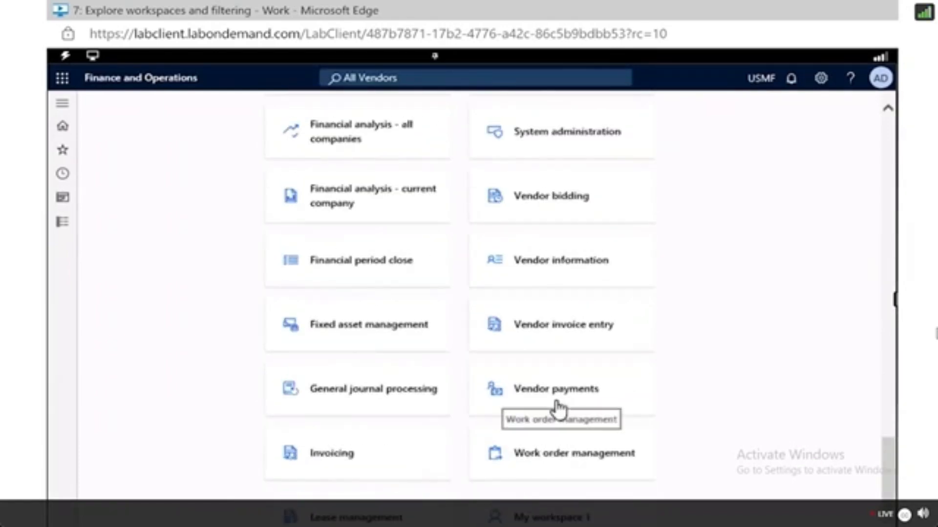
scroll(558, 408, "up", 15)
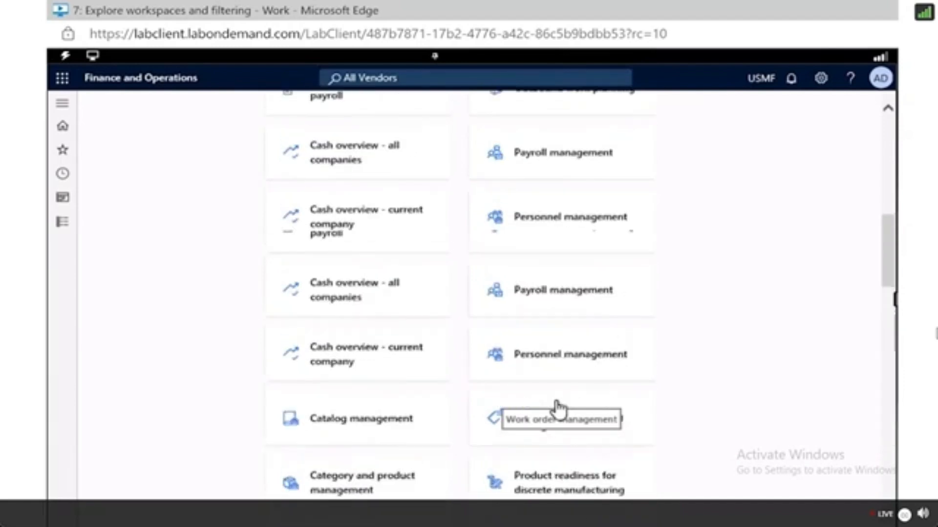
scroll(558, 408, "down", 10)
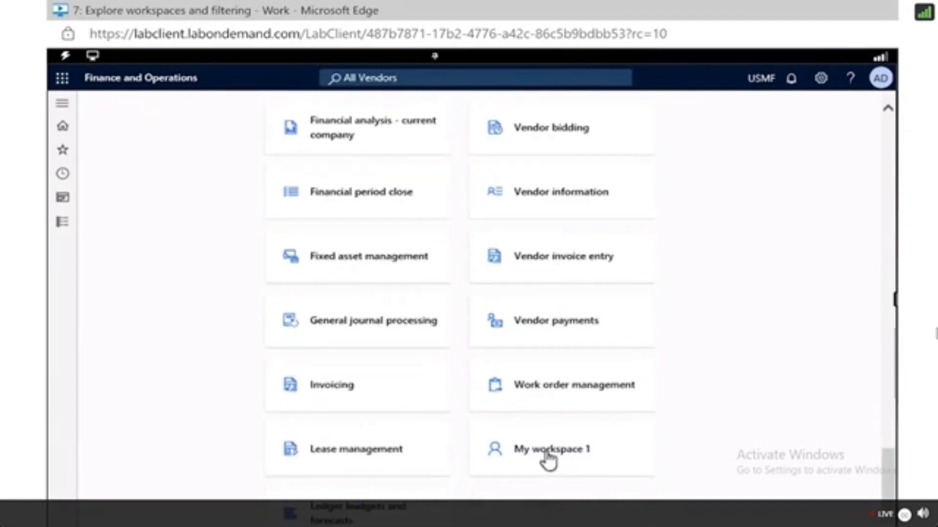
left_click(549, 454)
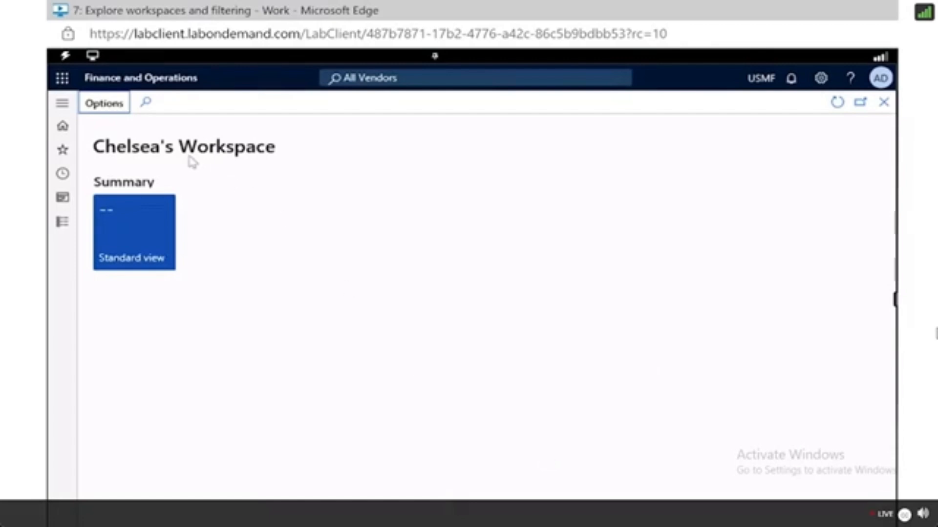
left_click(128, 229)
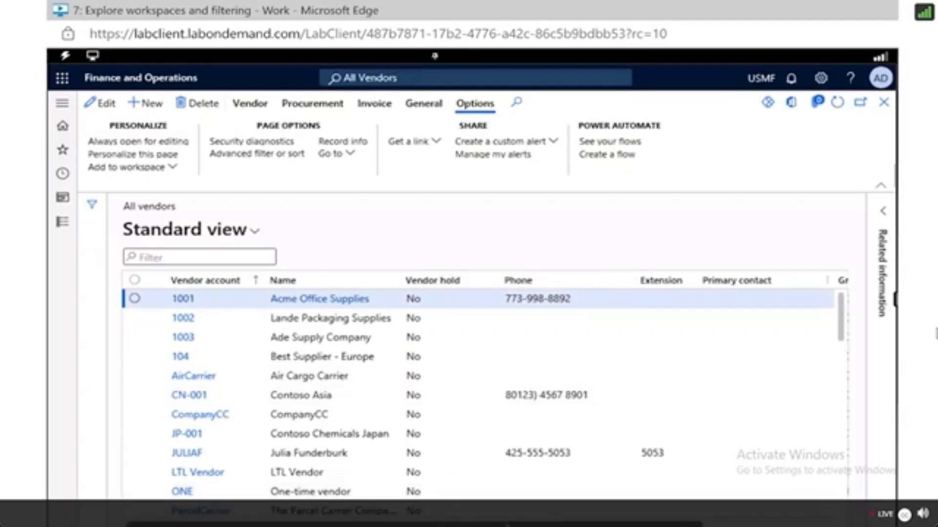
Filter the vendor list so the Group column is exactly 30.
left_click_drag(546, 525, 686, 510)
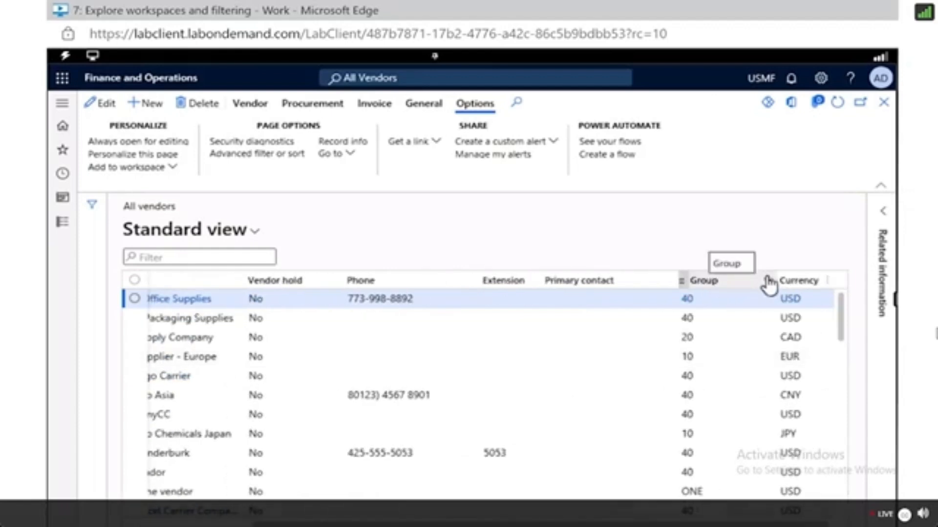
left_click(767, 282)
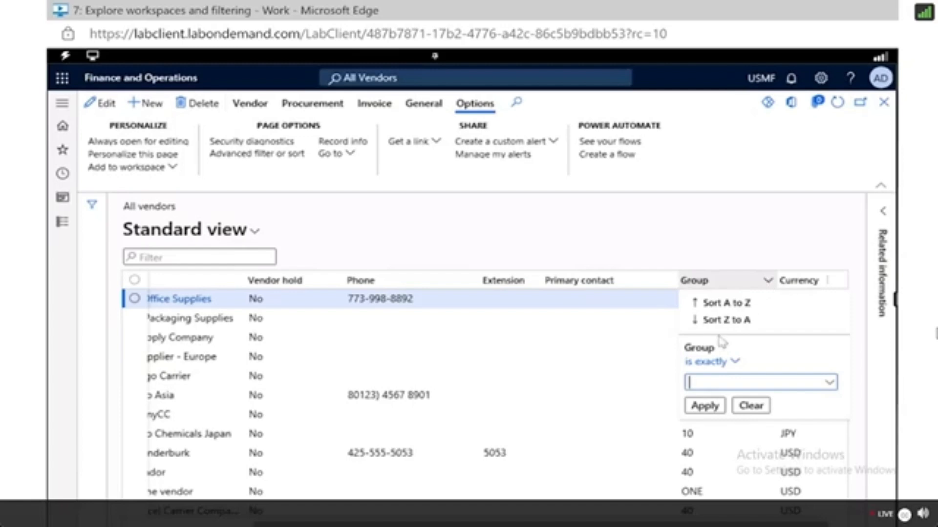
left_click(836, 387)
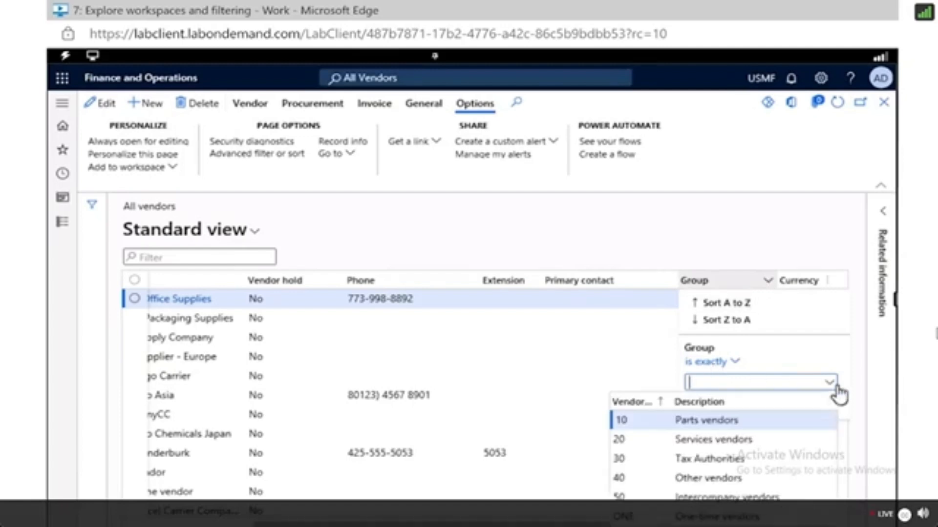
left_click(695, 458)
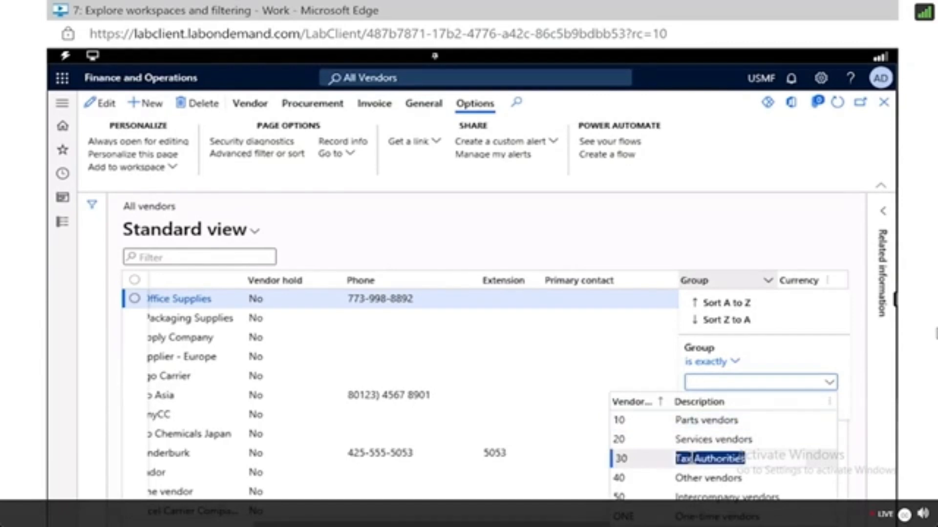
left_click(659, 462)
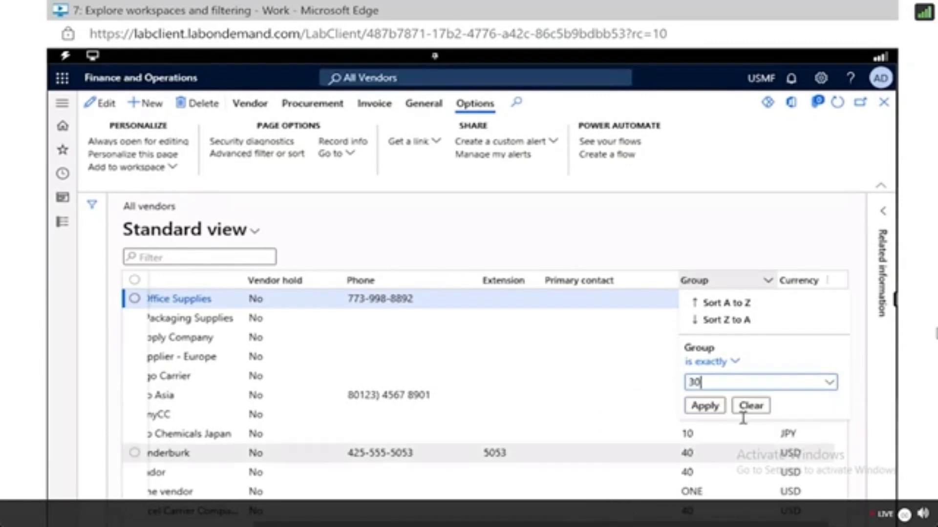
left_click(700, 408)
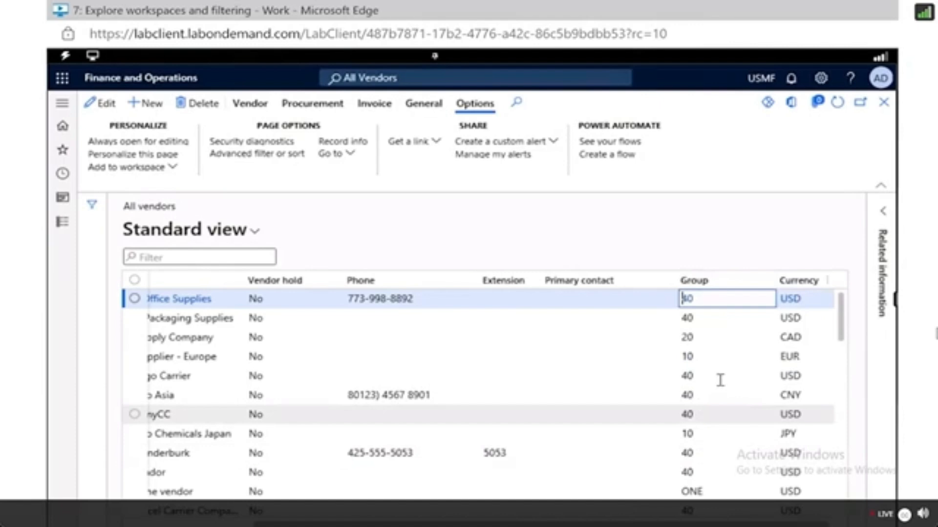
left_click(768, 282)
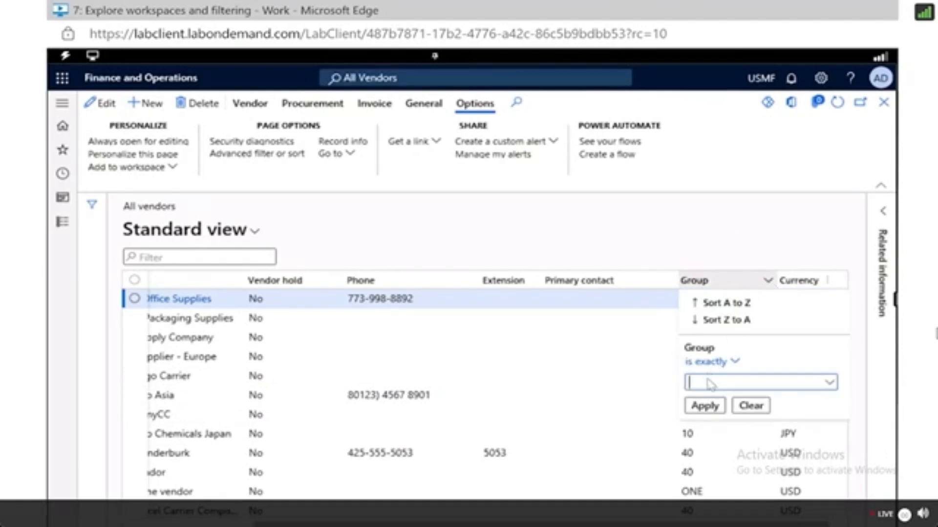
type("30")
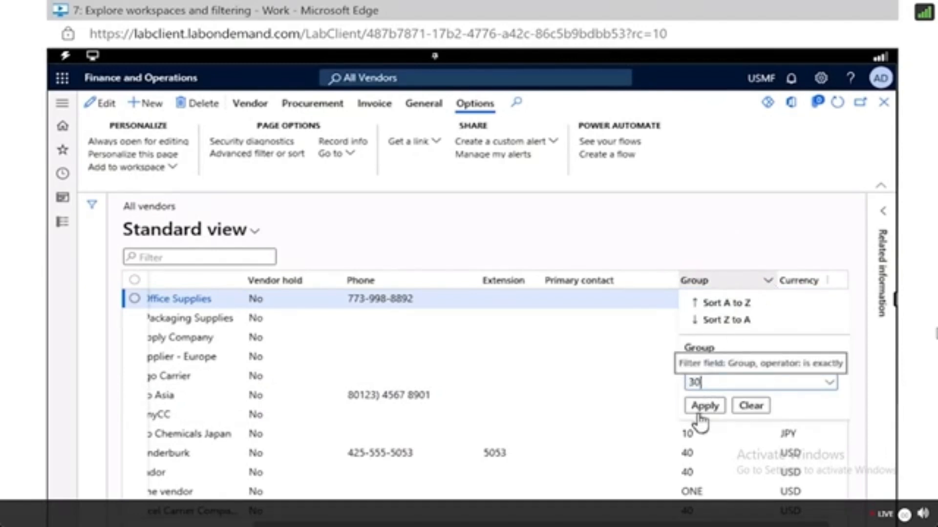
left_click(699, 409)
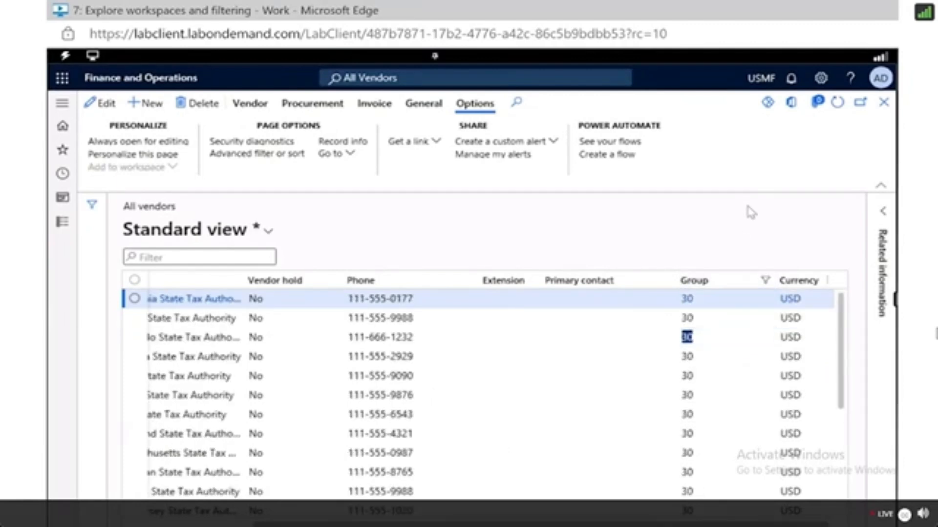
Sort the filtered vendor list by Name from Z to A.
scroll(391, 366, "down", 2)
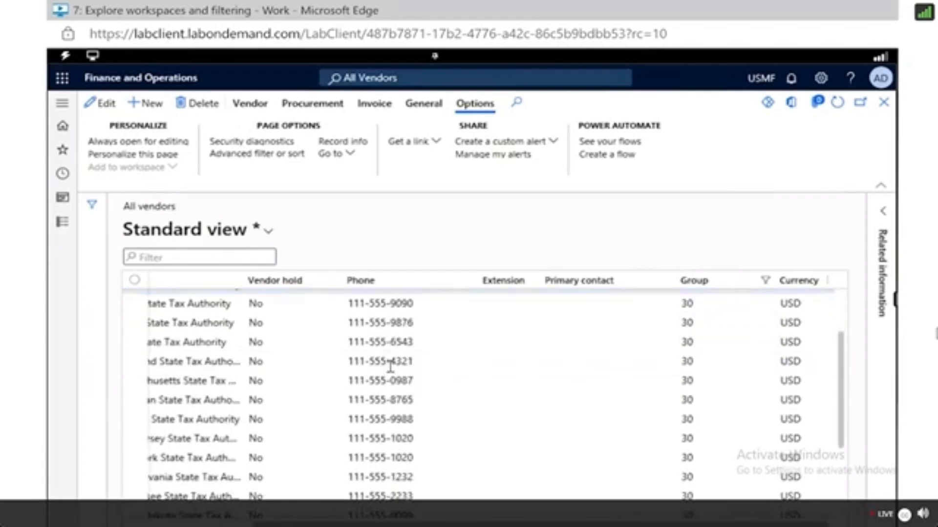
scroll(391, 366, "up", 2)
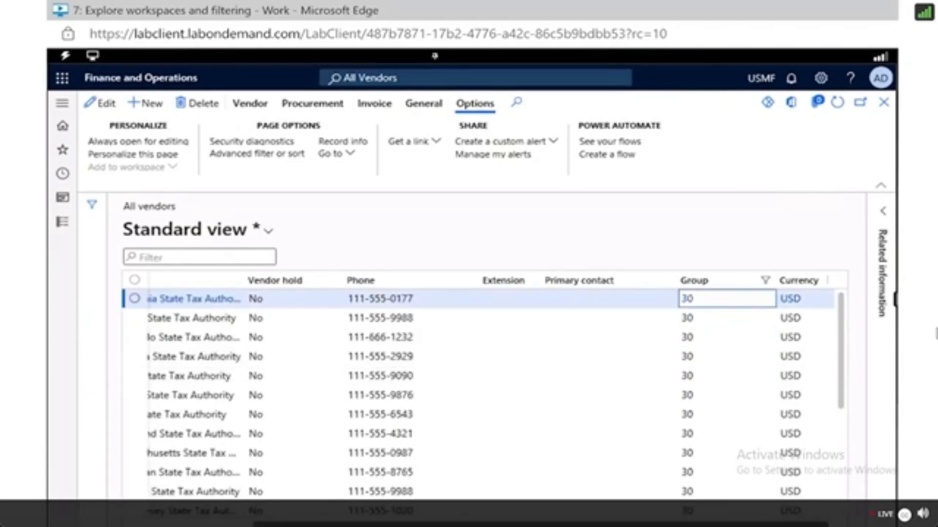
scroll(404, 284, "left", 5)
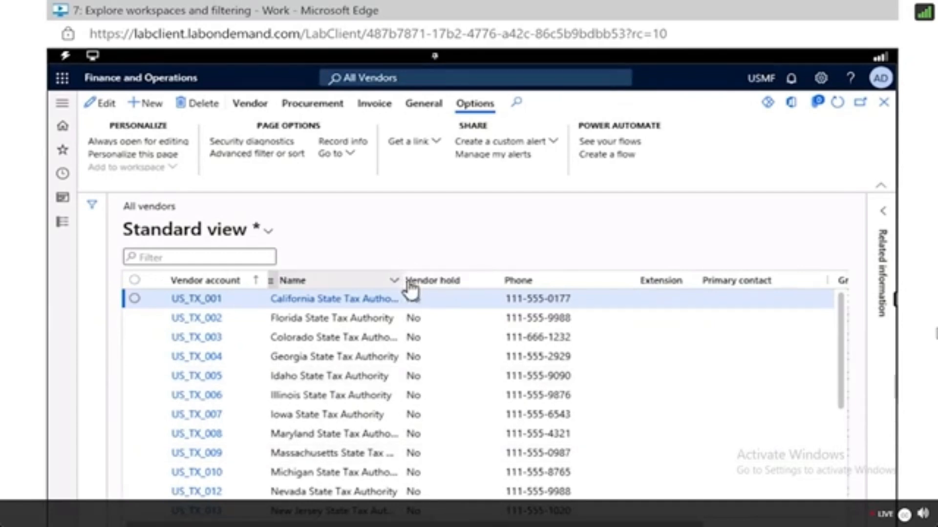
left_click(395, 280)
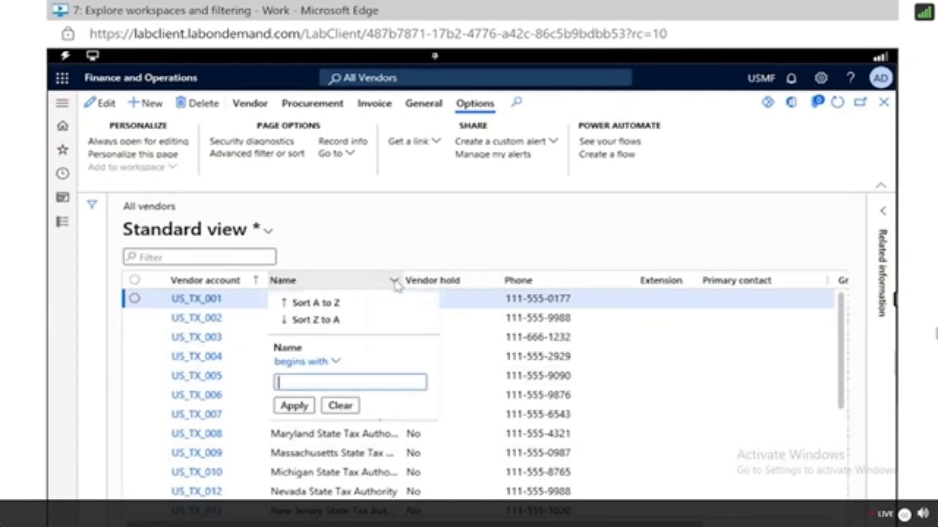
left_click(325, 321)
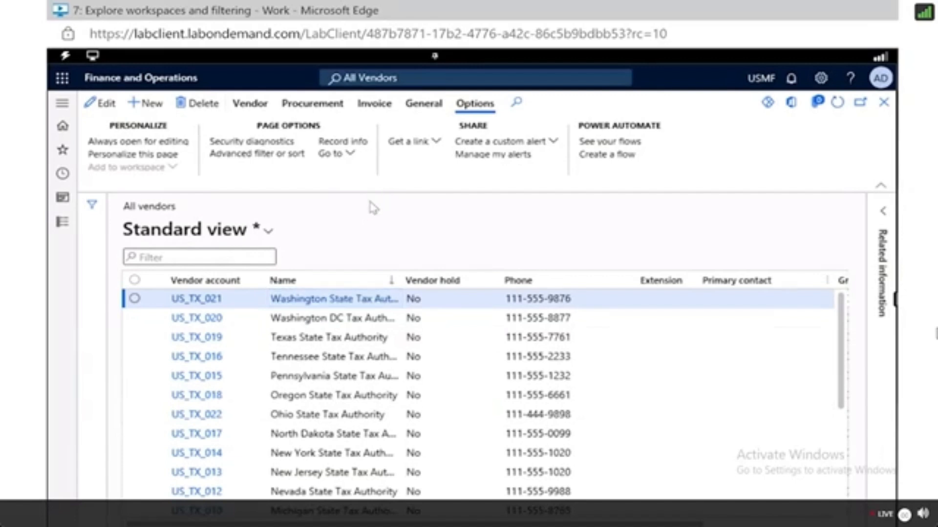
Save the current view as a new view named Vendor 30 List Z-A.
left_click(268, 232)
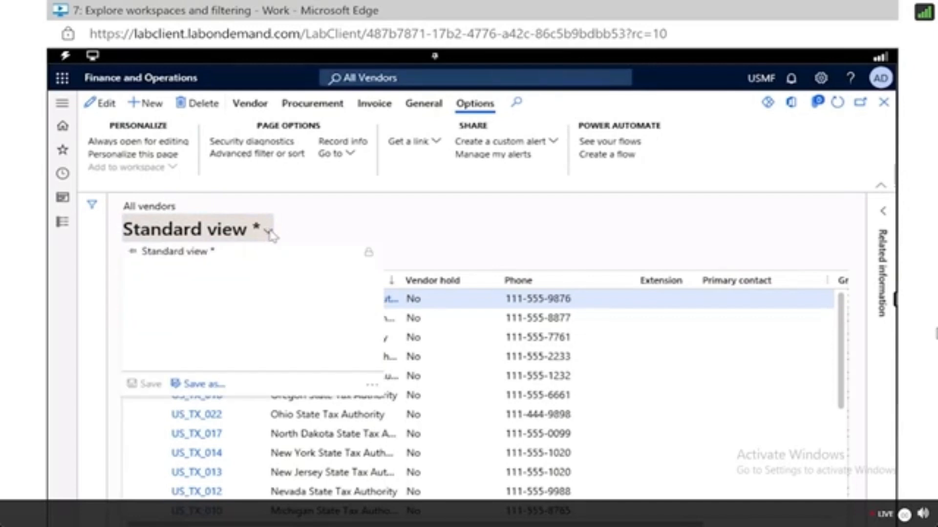
left_click(195, 384)
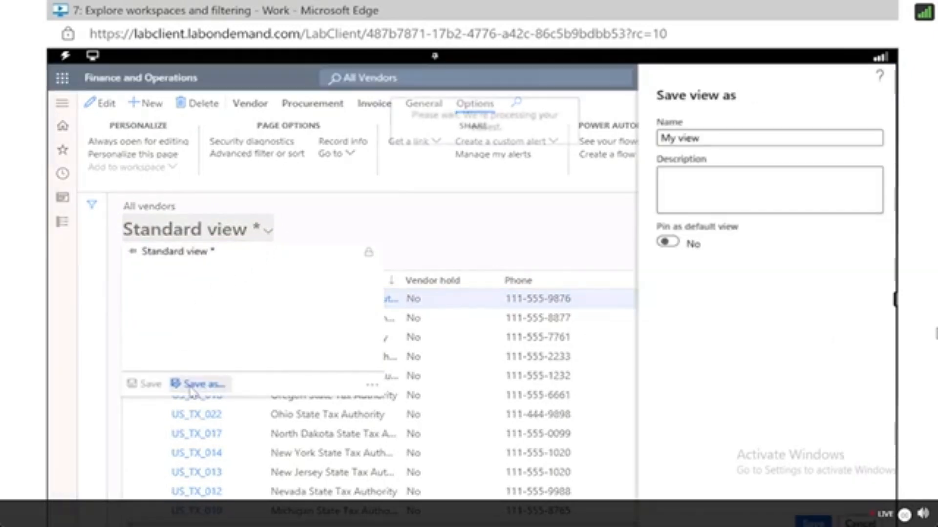
left_click(687, 136)
type("group")
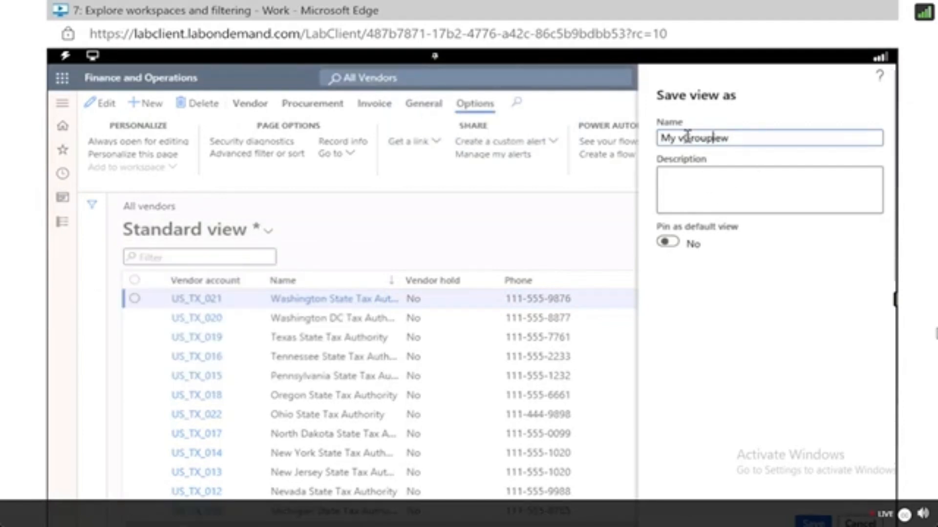
key("ctrl+a")
type("Vend")
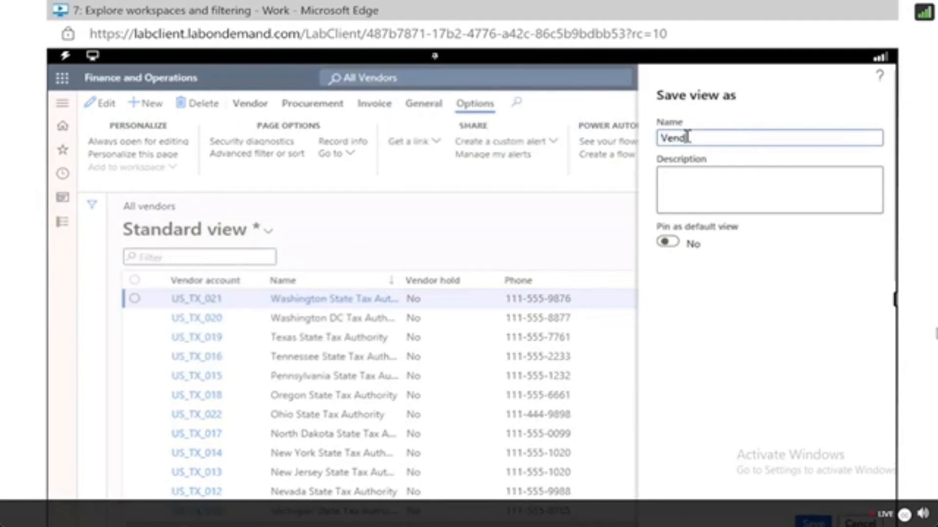
type("or 30 List Z-A")
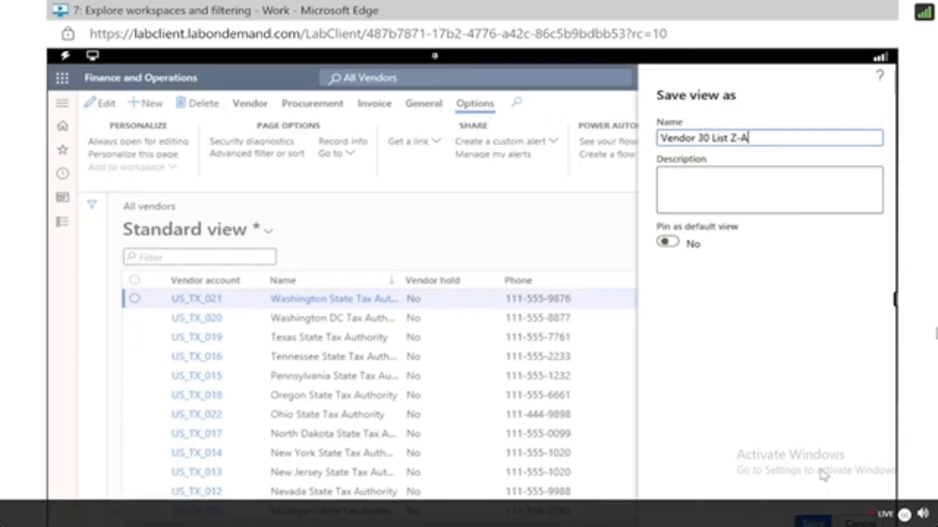
key("ctrl+a")
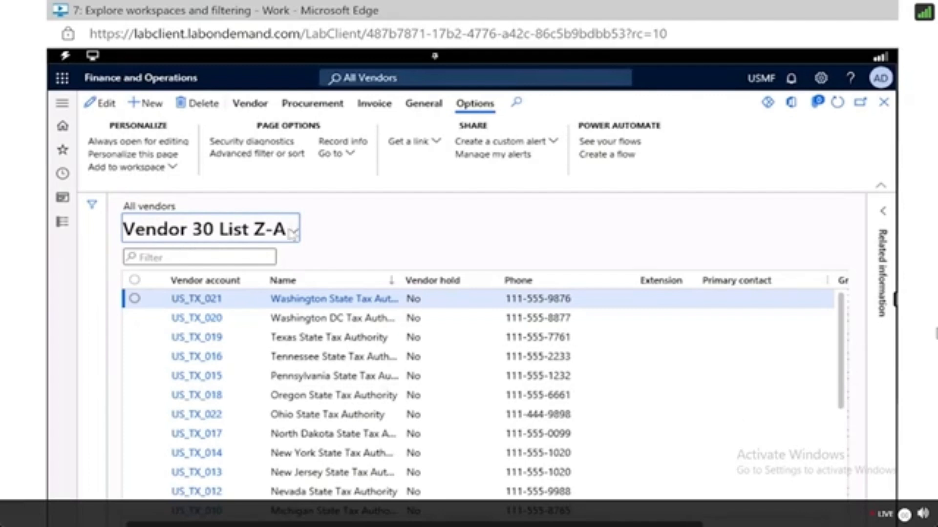
left_click(293, 239)
left_click(298, 241)
Open the advanced filter and save the current query as Vendor List Group 30.
left_click(278, 155)
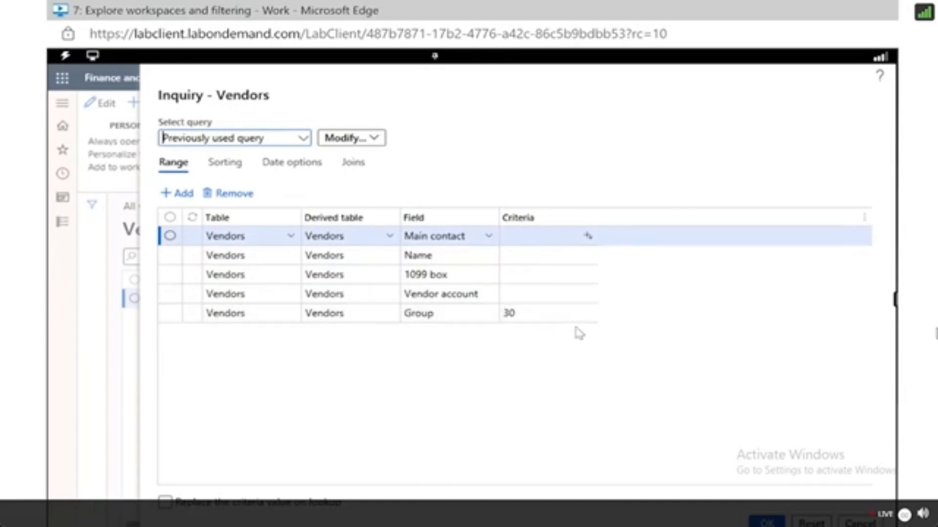
left_click(375, 139)
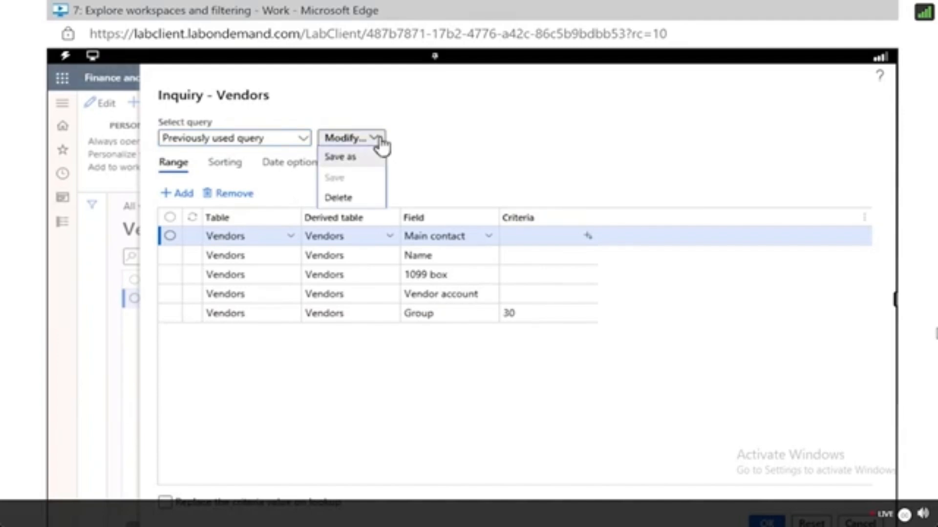
left_click(347, 162)
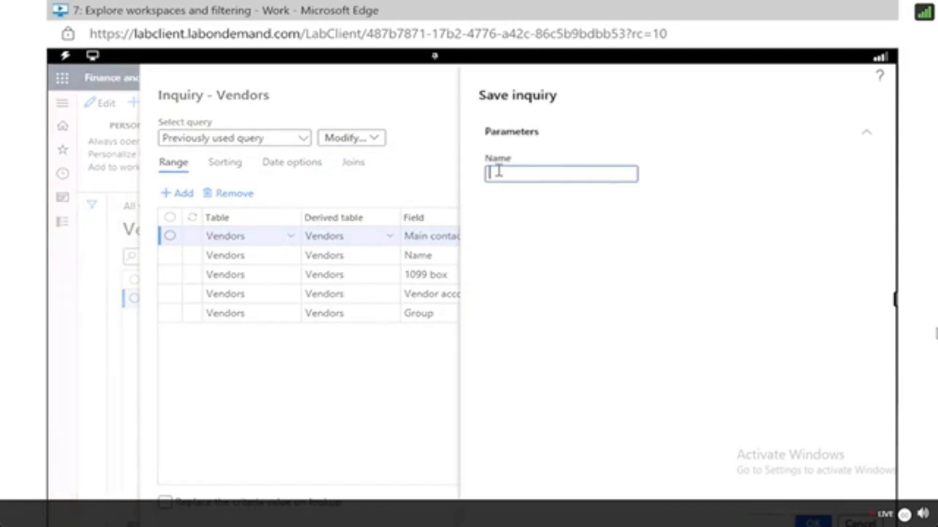
type("Vendor List Group 30")
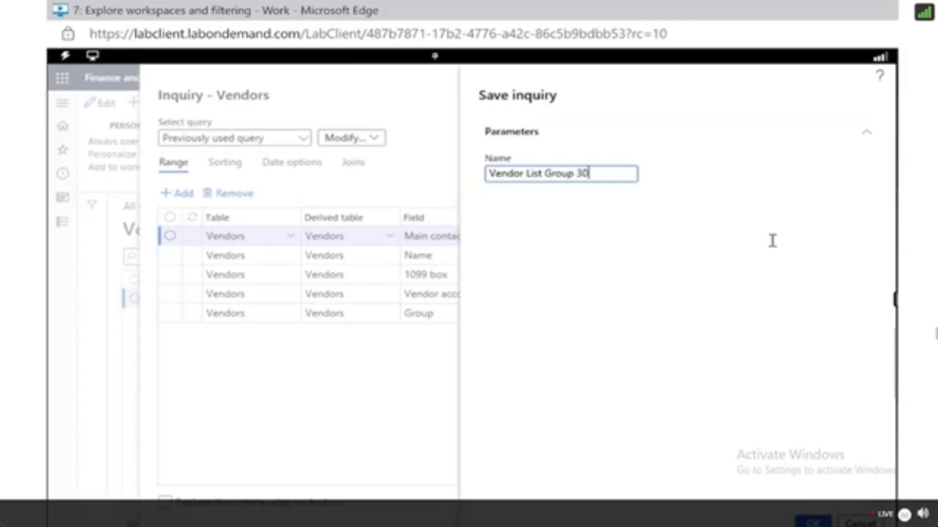
key("ctrl+a")
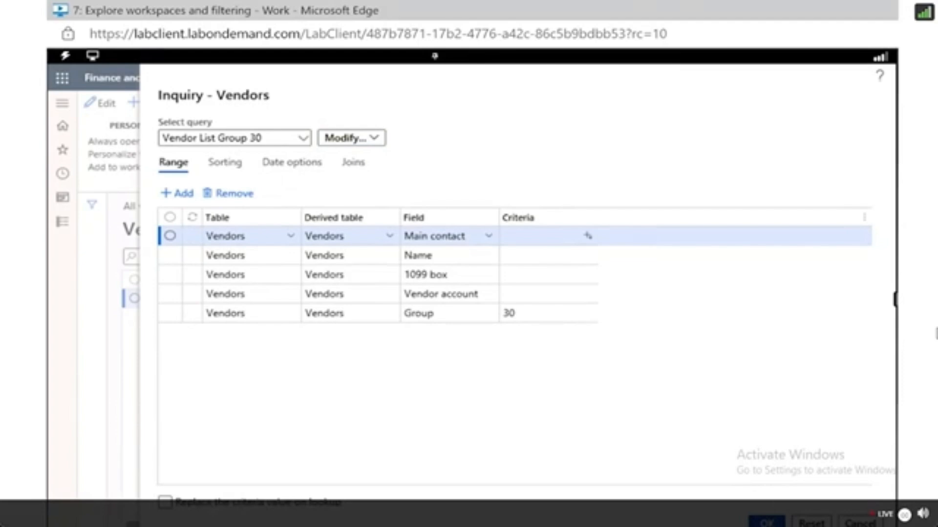
left_click(766, 522)
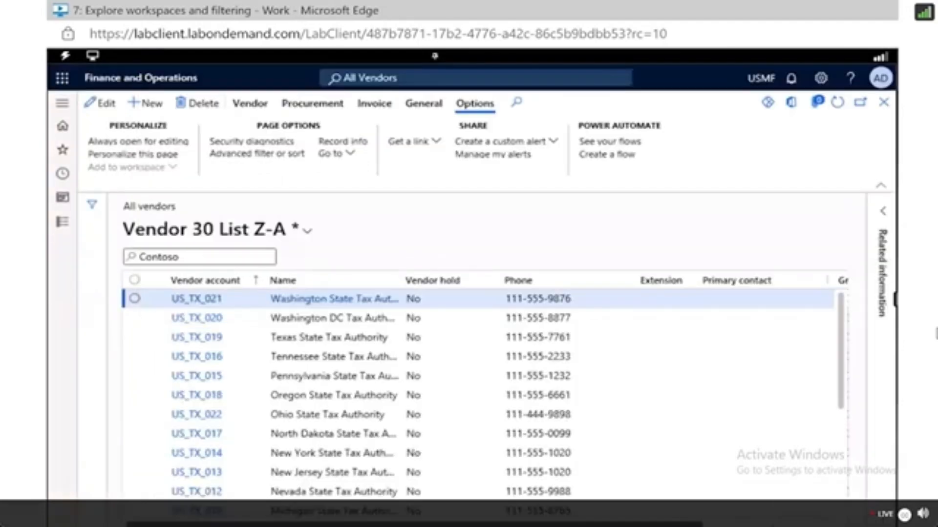
Open the filter pane to review the applied filters, then return to the dashboard.
left_click(93, 207)
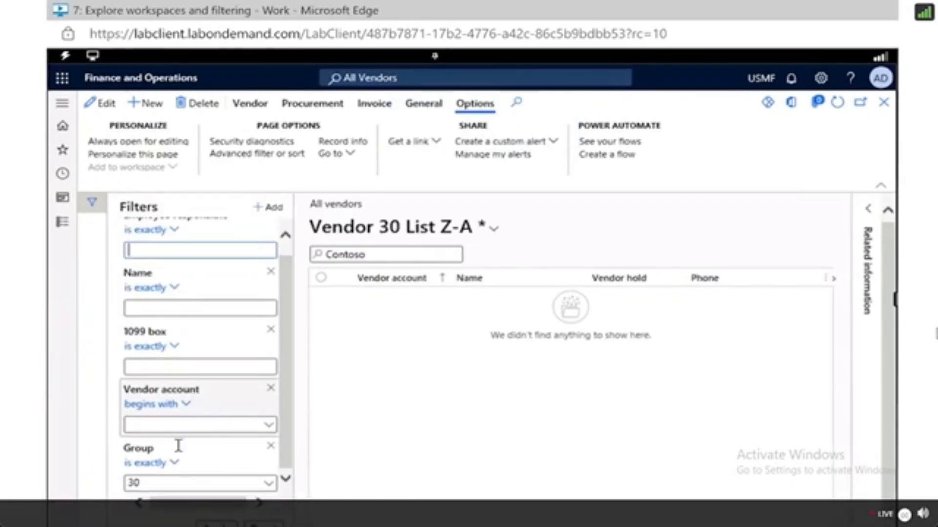
scroll(178, 474, "up", 2)
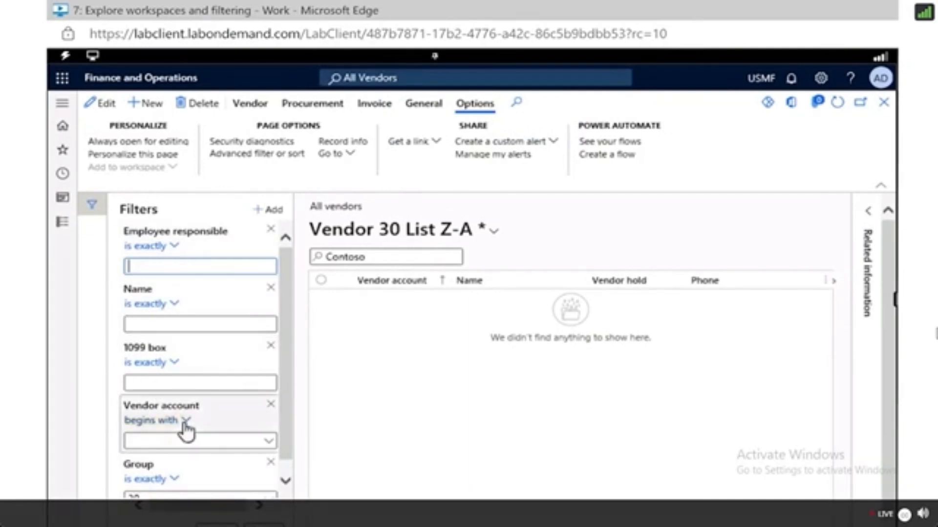
scroll(146, 476, "down", 1)
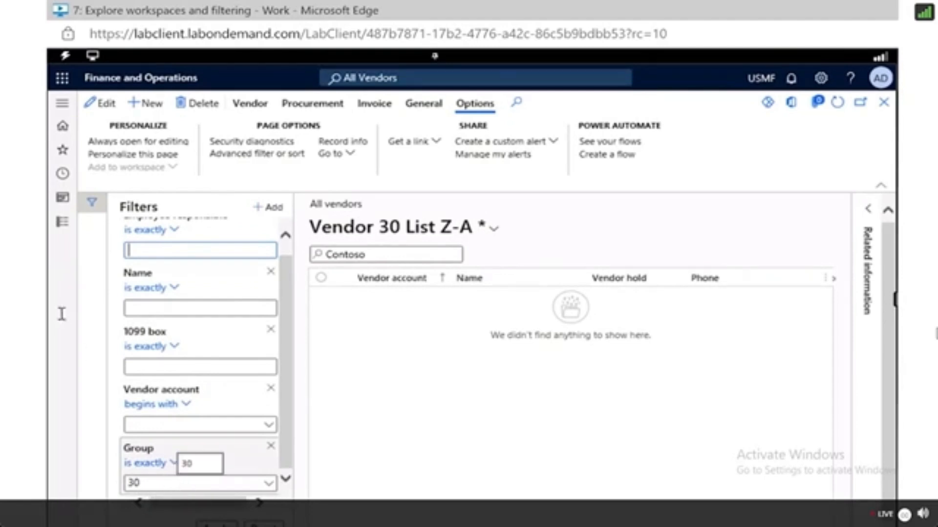
left_click(63, 128)
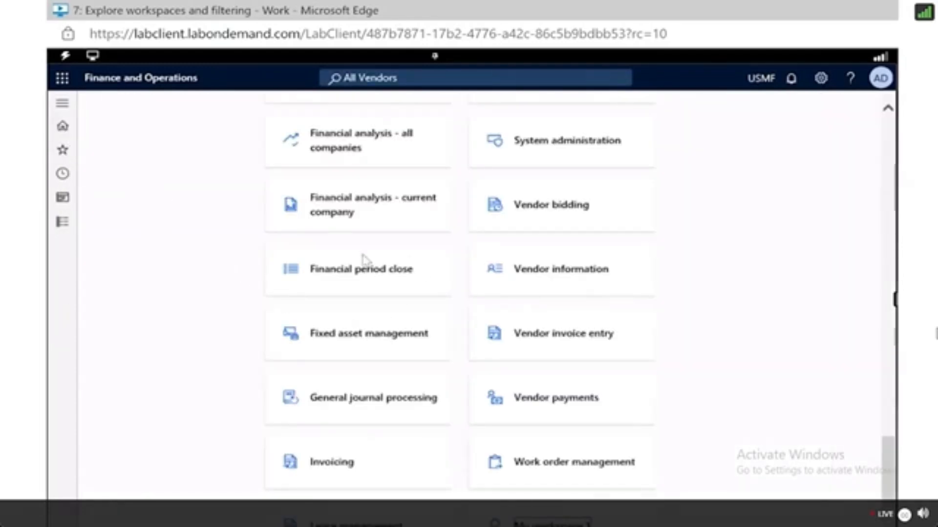
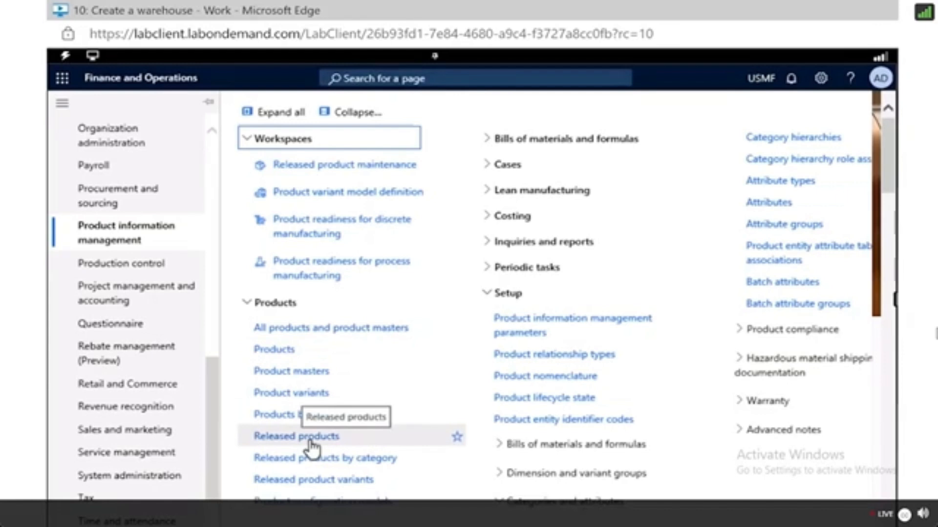
Open Released products and start creating a new released product.
left_click(310, 437)
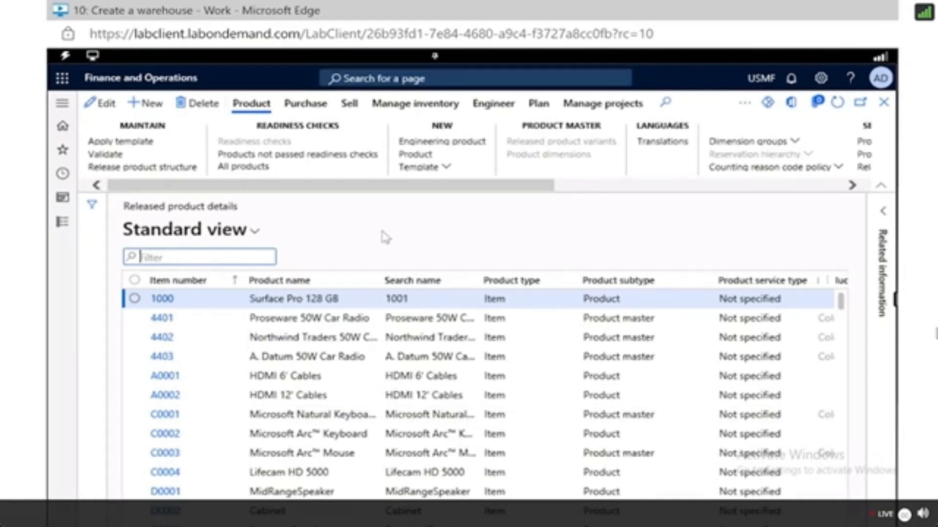
left_click(158, 106)
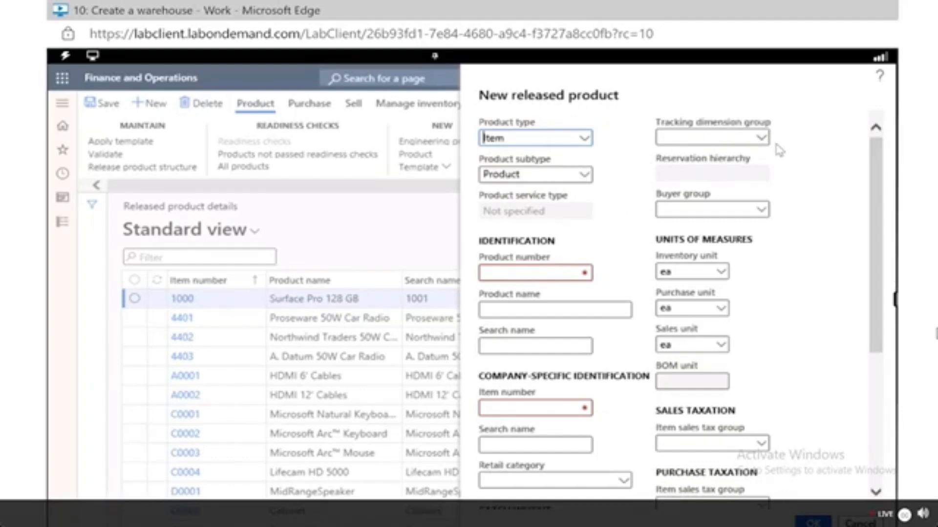
left_click(761, 139)
left_click(761, 139)
left_click(734, 230)
scroll(628, 251, "down", 1)
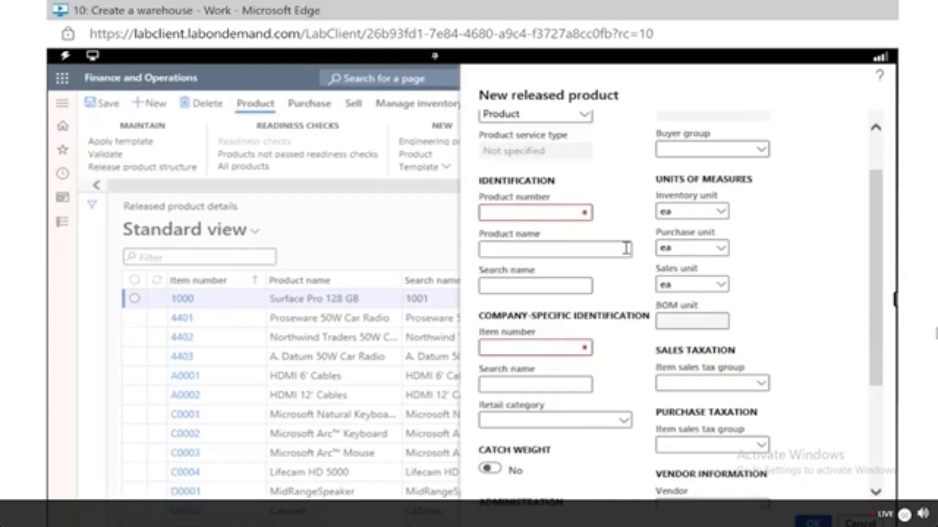
Enter GTL007 as the new product's product number.
left_click(542, 218)
right_click(541, 221)
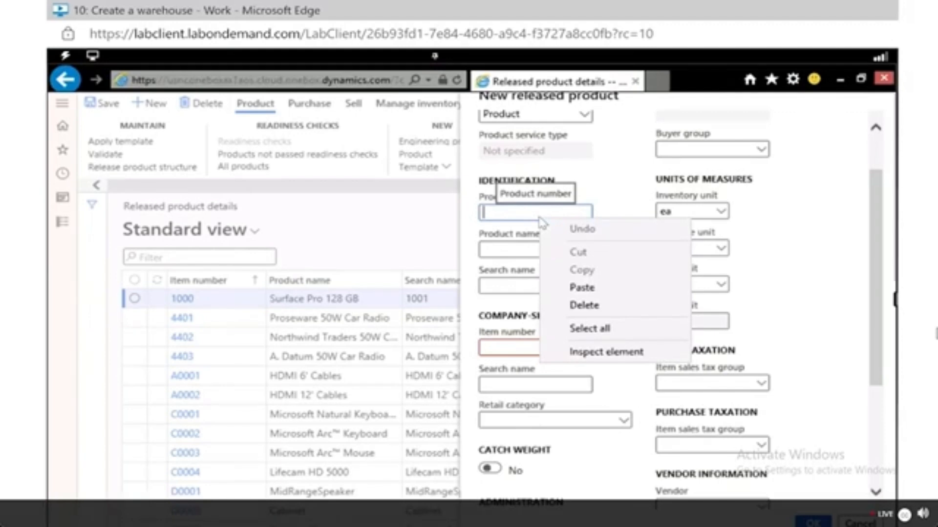
left_click(540, 216)
type("L")
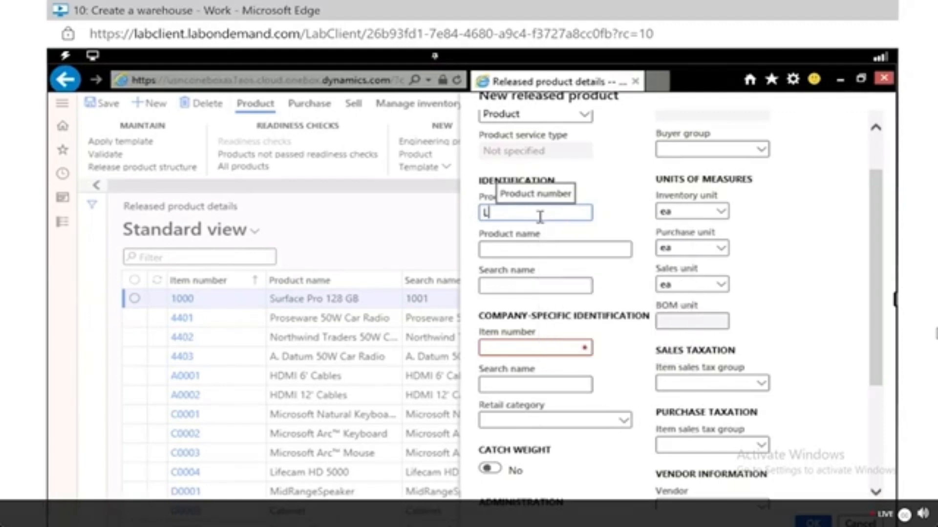
type("007GTL")
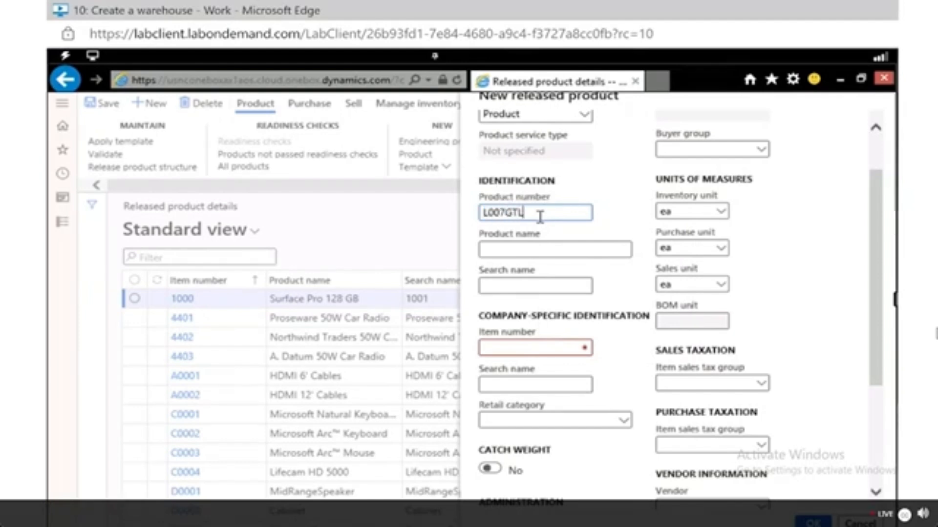
key("BackSpace")
key("BackSpace")
key("BackSpace")
key("BackSpace")
key("BackSpace")
key("BackSpace")
key("BackSpace")
type("GTL007")
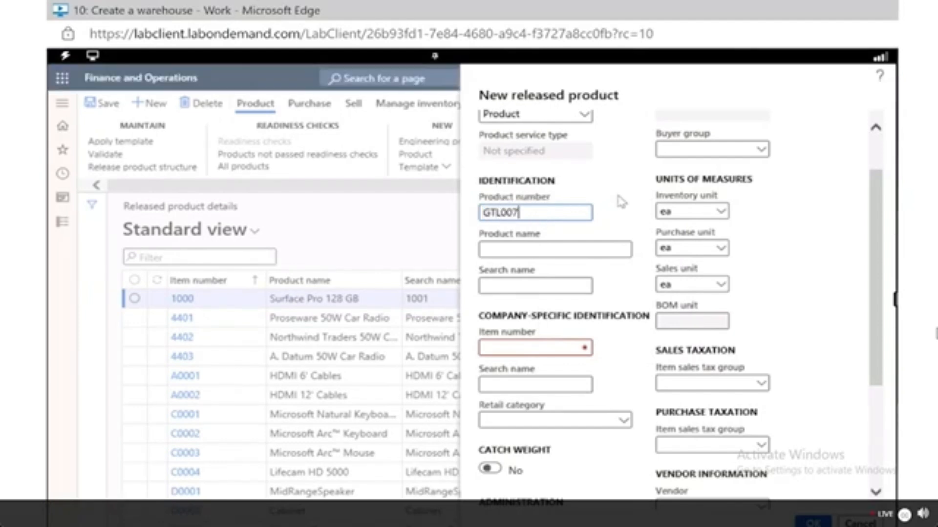
Enter Cabinet 2 as the product name.
left_click(569, 254)
type("Cab")
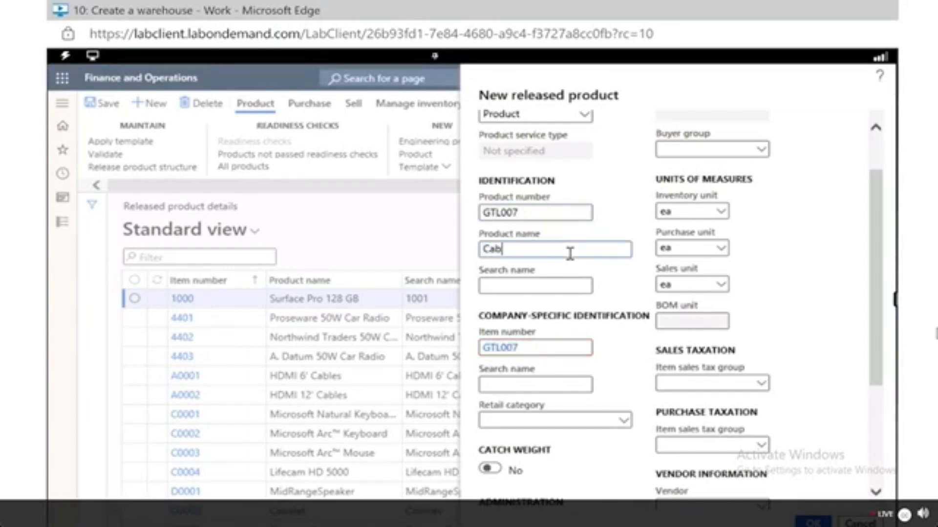
type("inet 2")
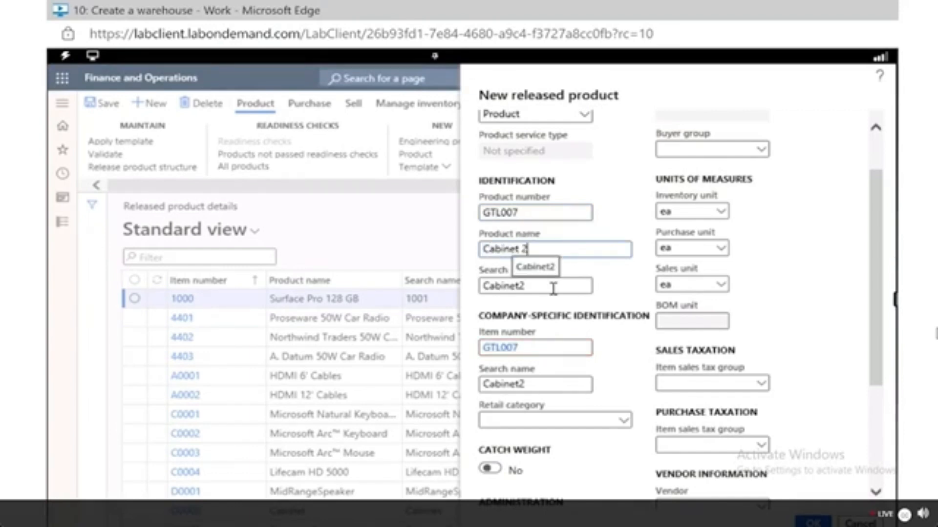
left_click(722, 215)
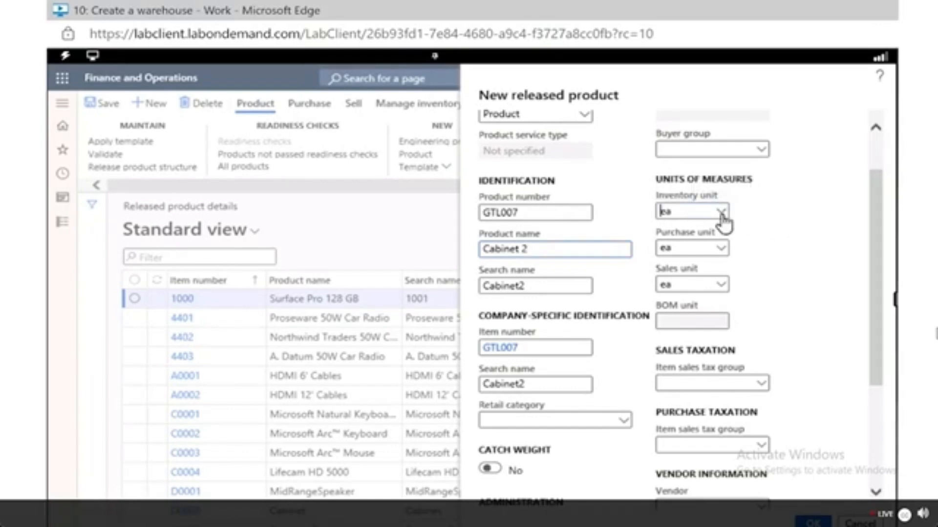
left_click(722, 213)
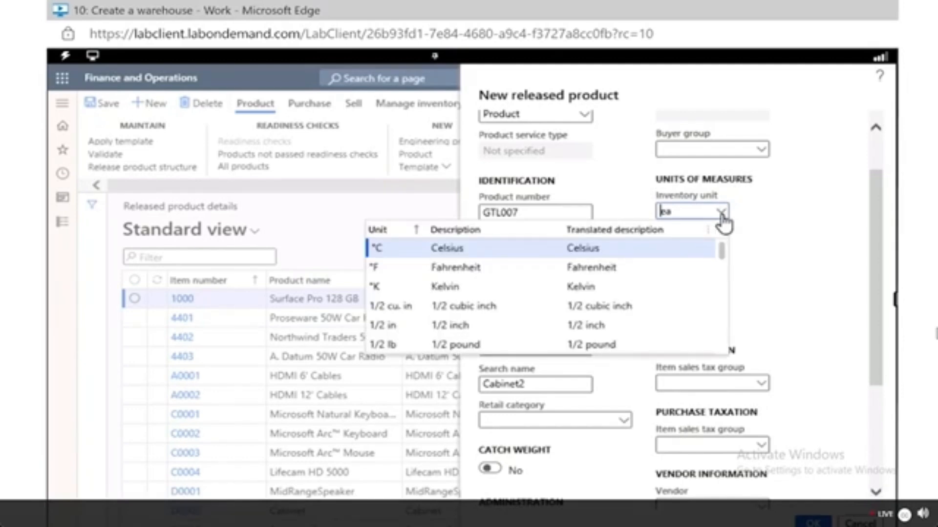
left_click(786, 231)
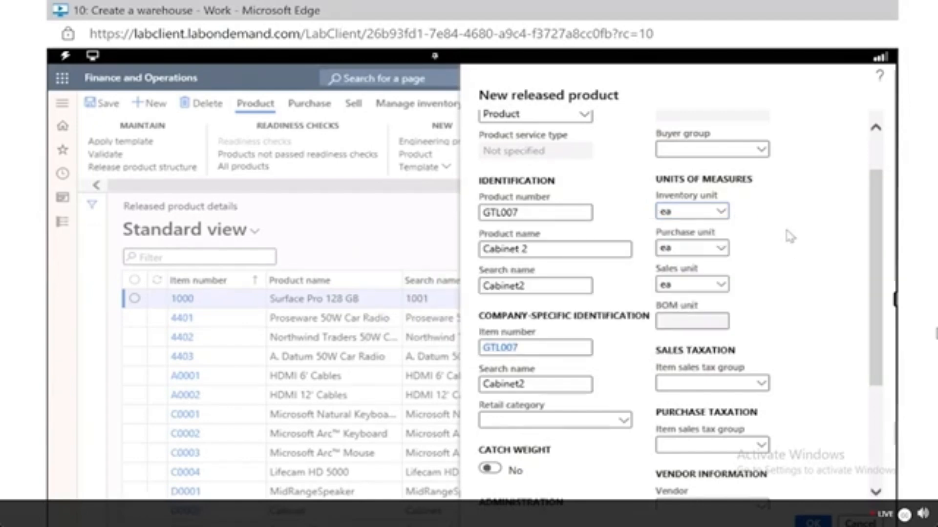
key("Tab")
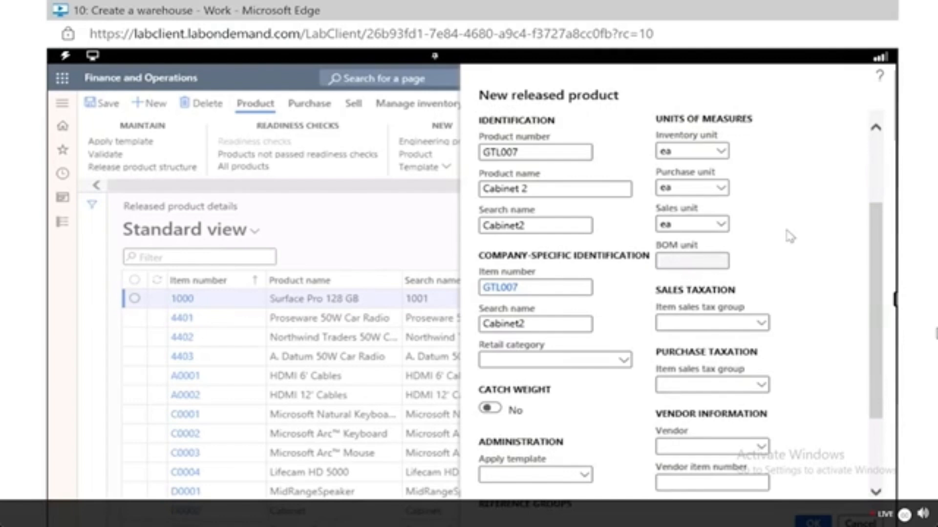
scroll(790, 236, "down", 3)
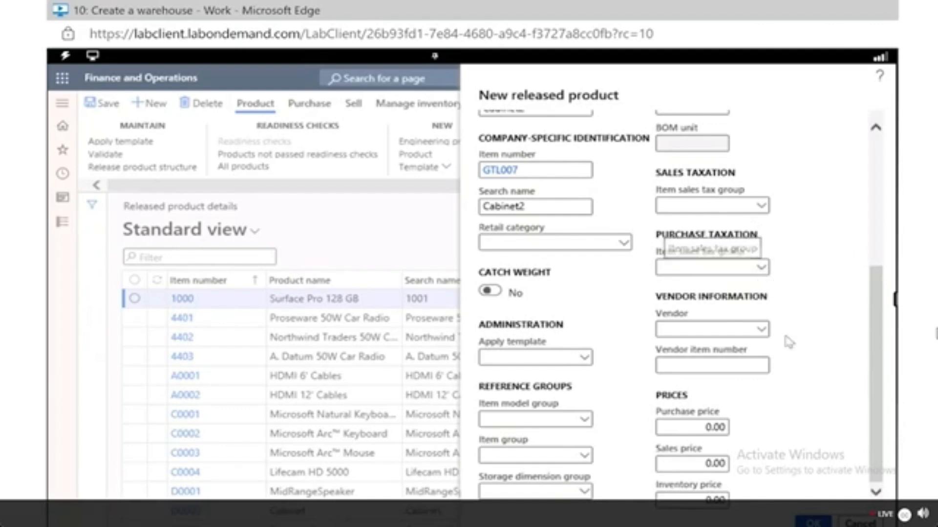
Set both the sales and purchase item sales tax groups to ALL.
left_click(763, 205)
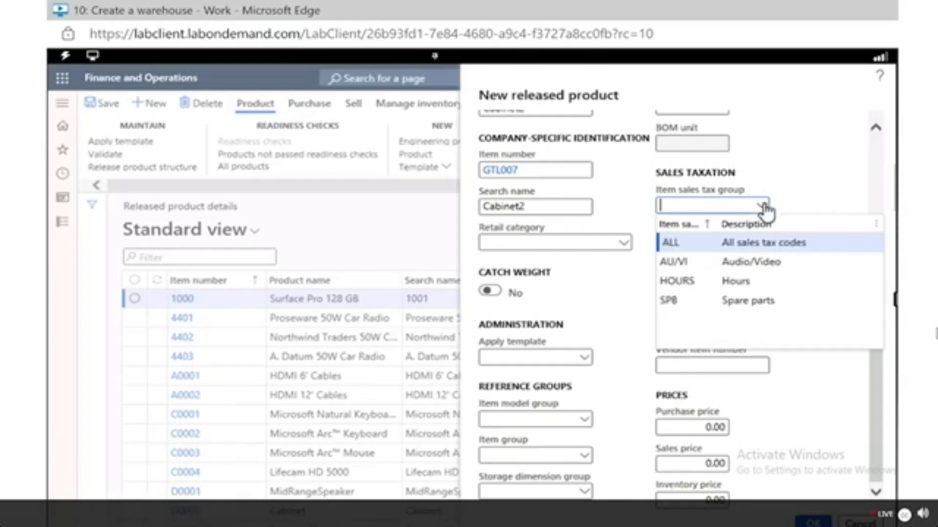
right_click(757, 247)
left_click(687, 248)
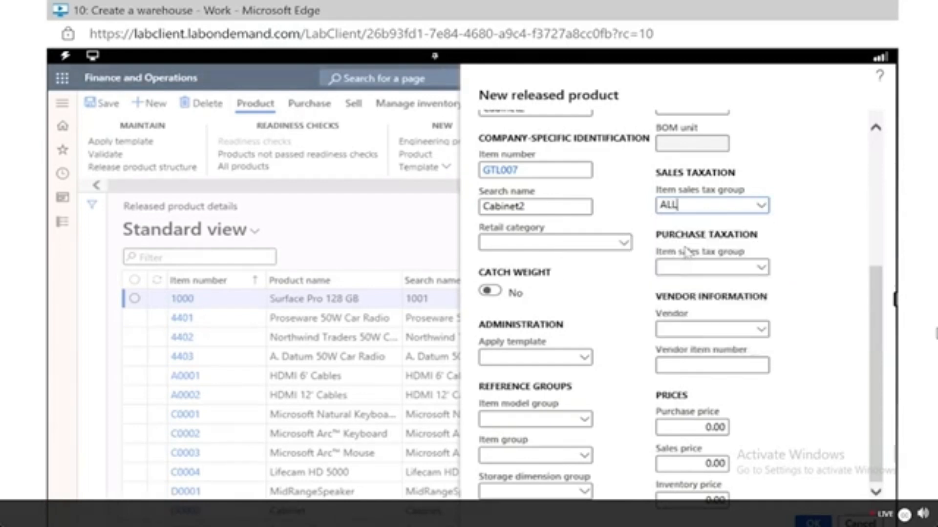
right_click(687, 253)
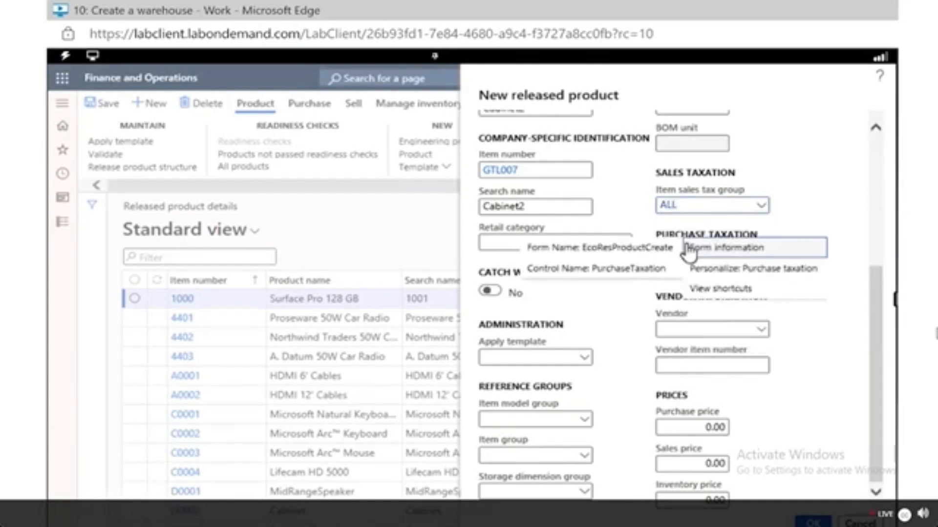
left_click(805, 210)
left_click(763, 268)
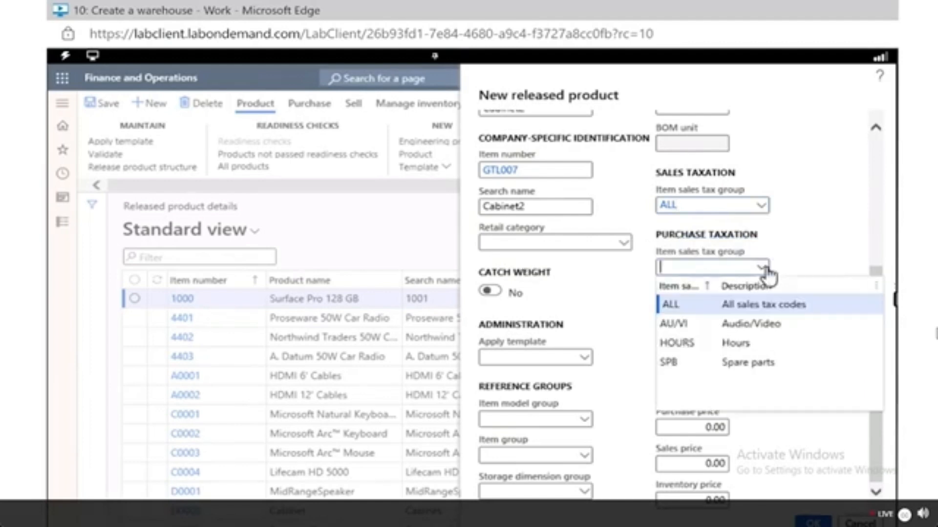
left_click(717, 305)
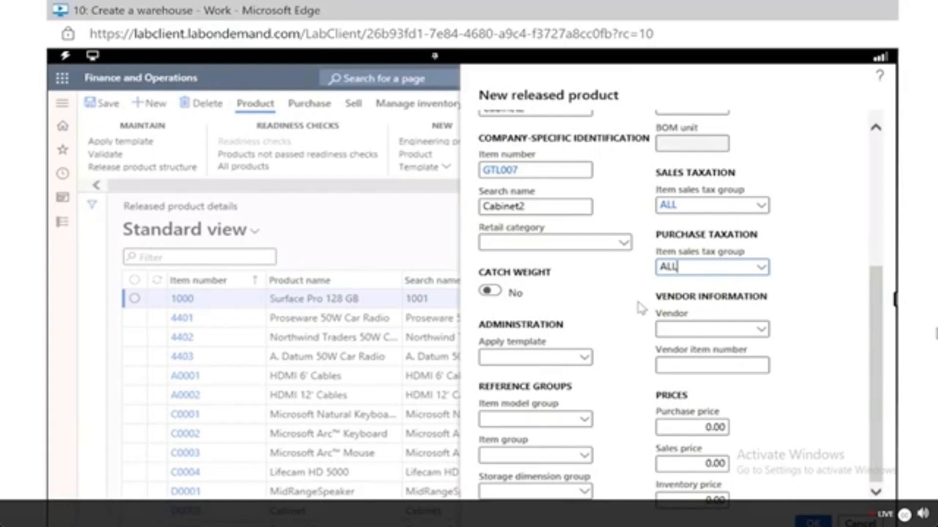
Set the purchase price and the sales price to 30.00 each.
right_click(701, 428)
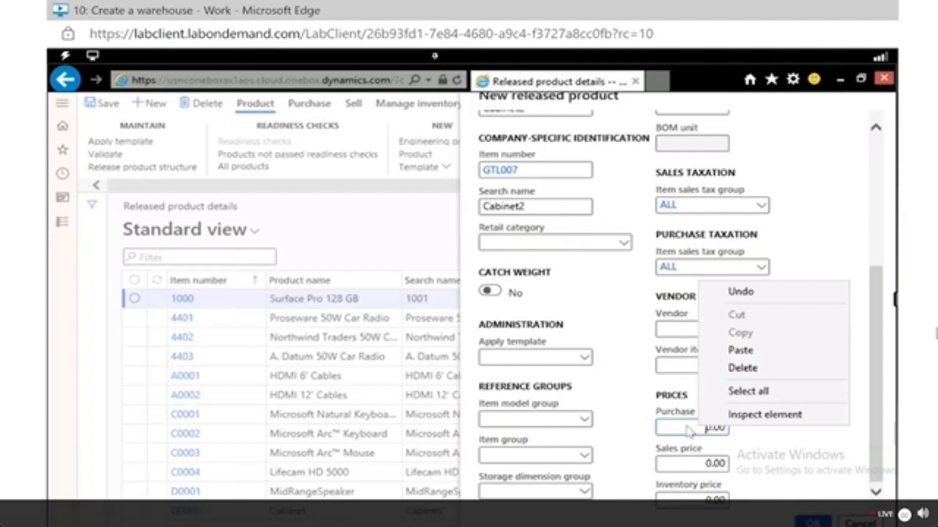
left_click(687, 428)
double_click(688, 426)
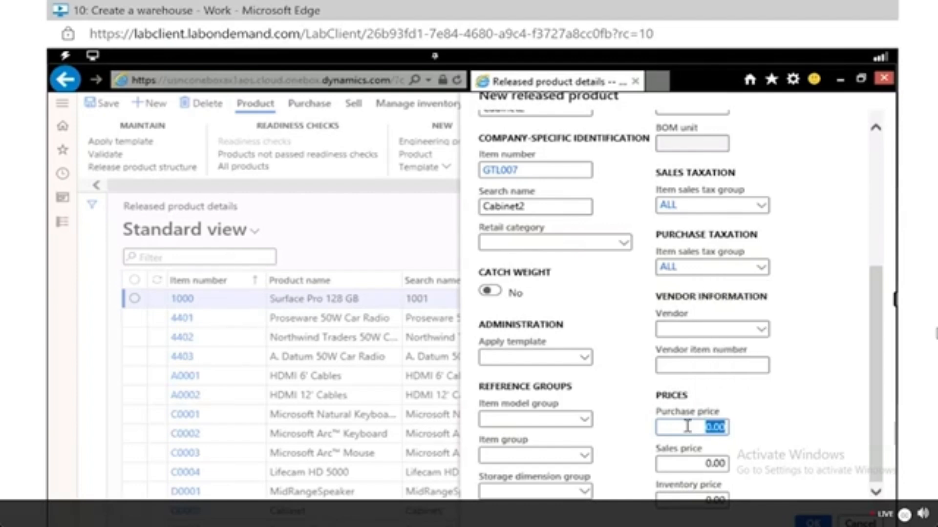
type("30.00")
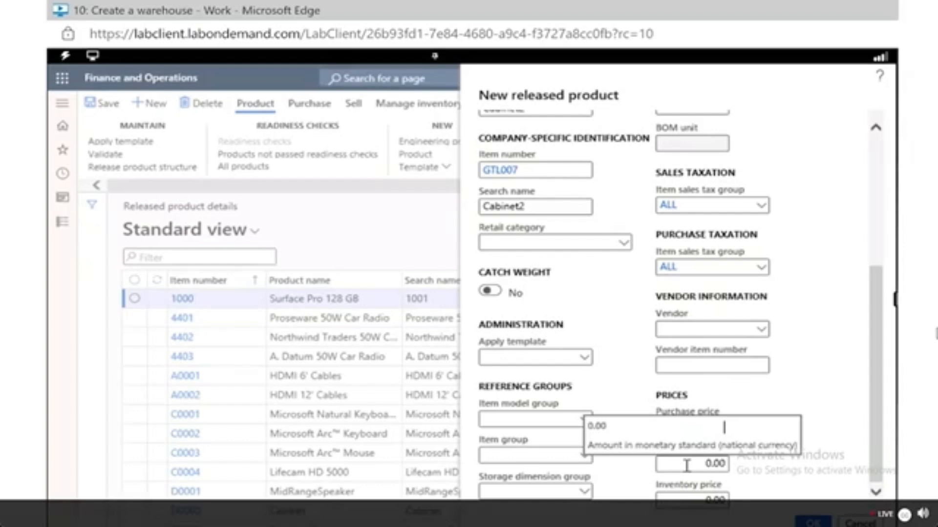
left_click(709, 466)
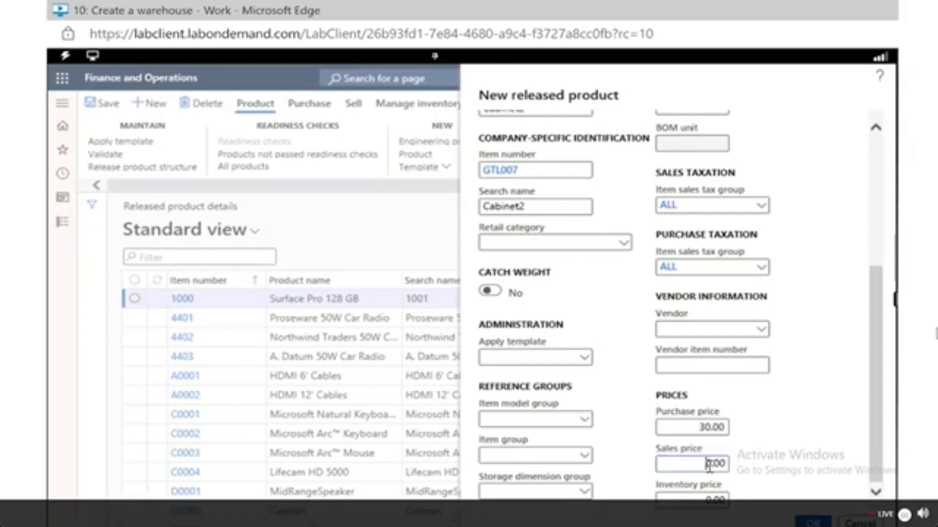
double_click(708, 466)
type("30.00")
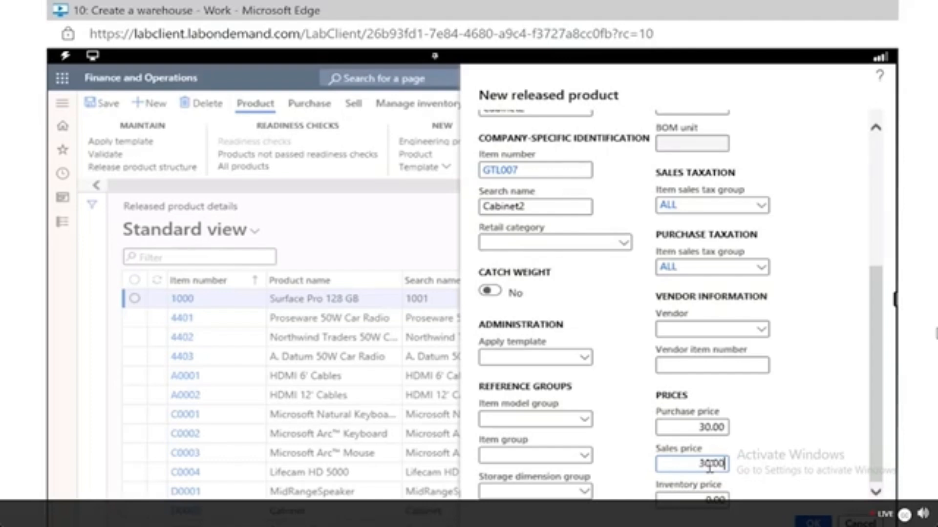
Set the item model group to FIFO and the item group to TV&Video.
left_click(584, 423)
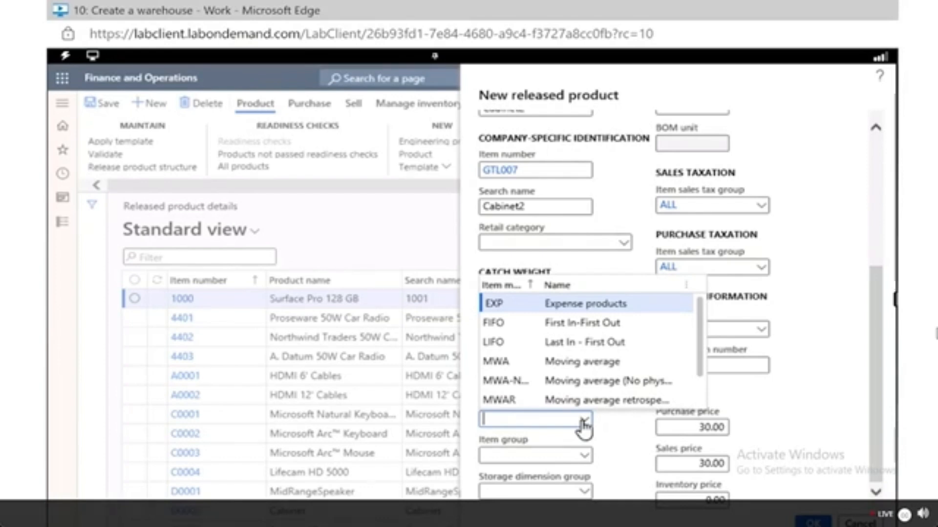
left_click(582, 324)
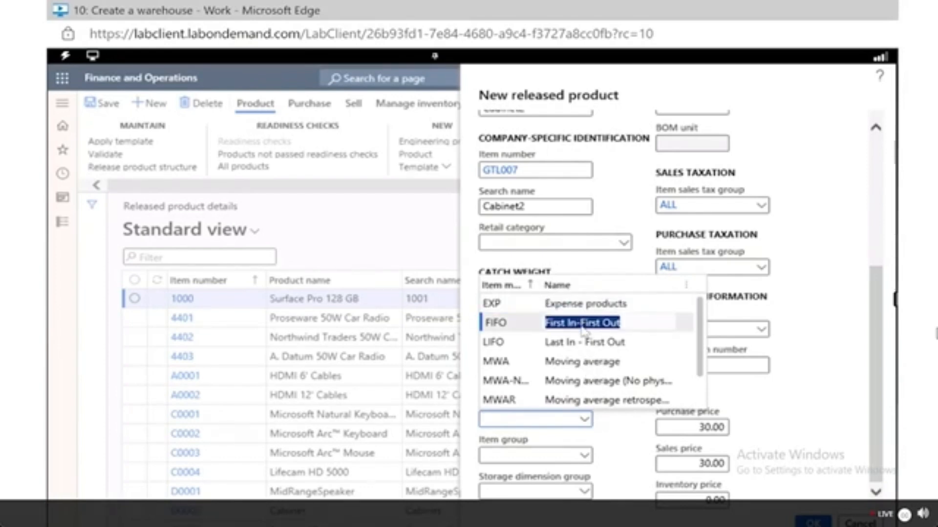
left_click(585, 458)
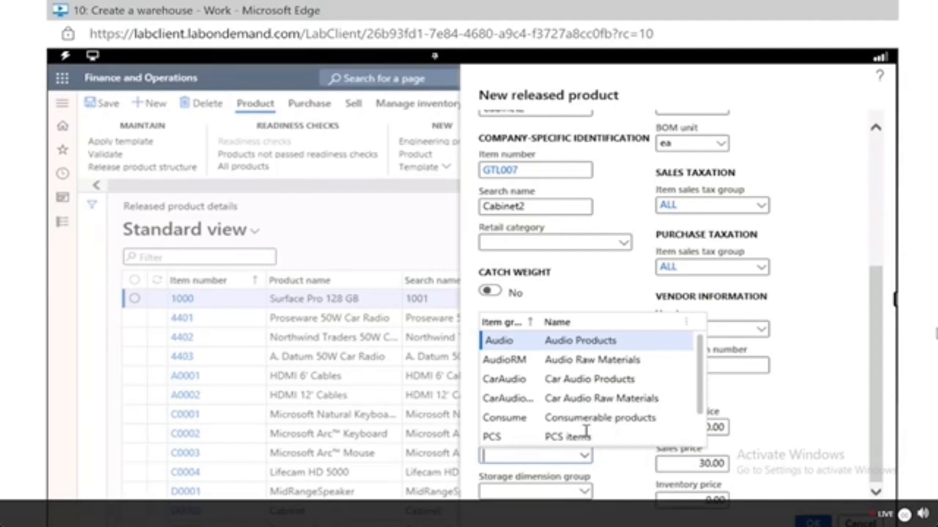
type("tv")
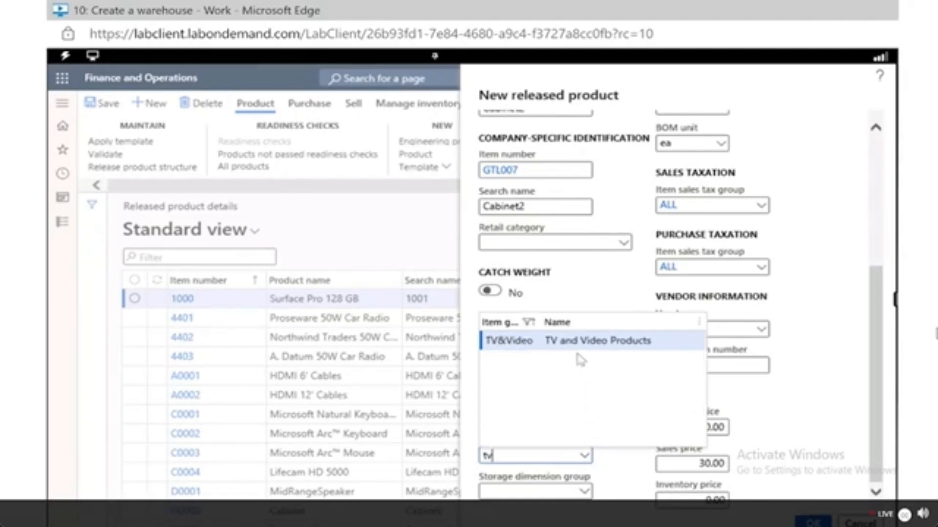
left_click(514, 344)
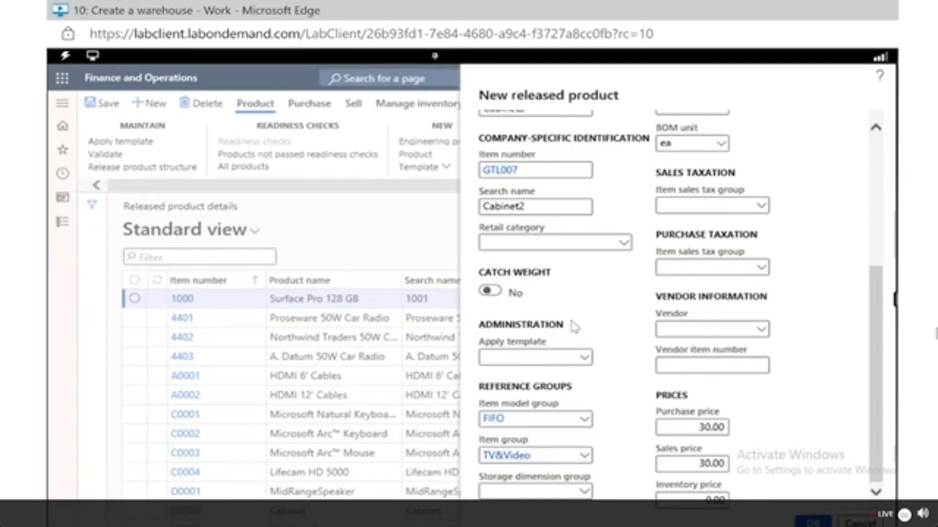
Set the storage dimension group to SiteWH.
left_click(589, 495)
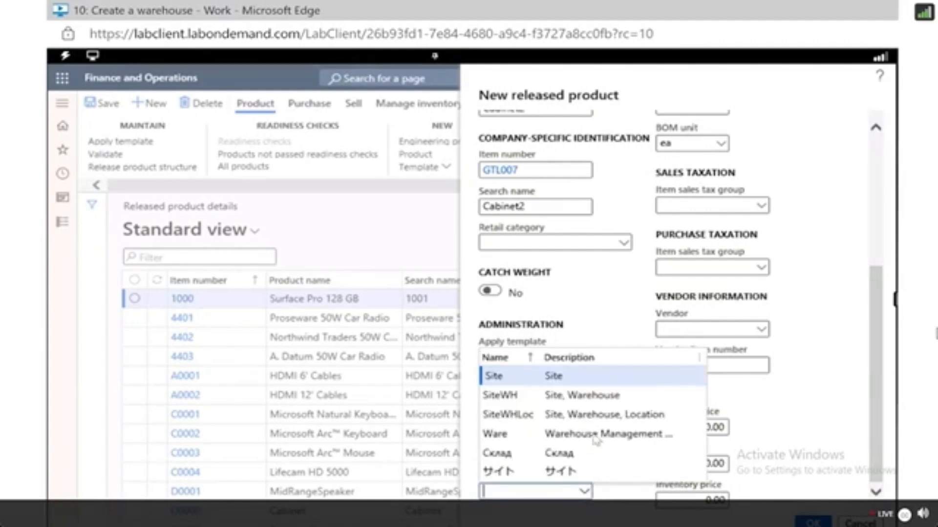
left_click(591, 395)
left_click(527, 397)
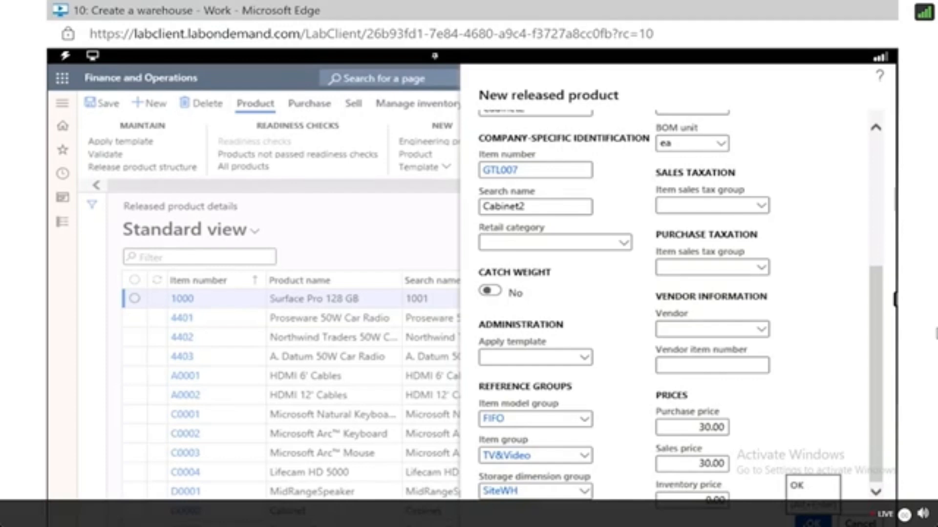
Create the new released product and validate it.
left_click(811, 521)
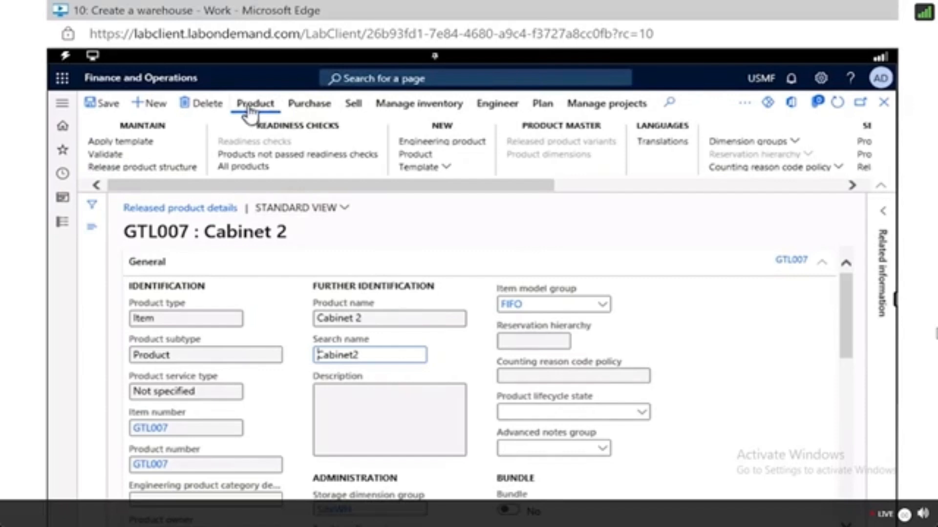
left_click(104, 155)
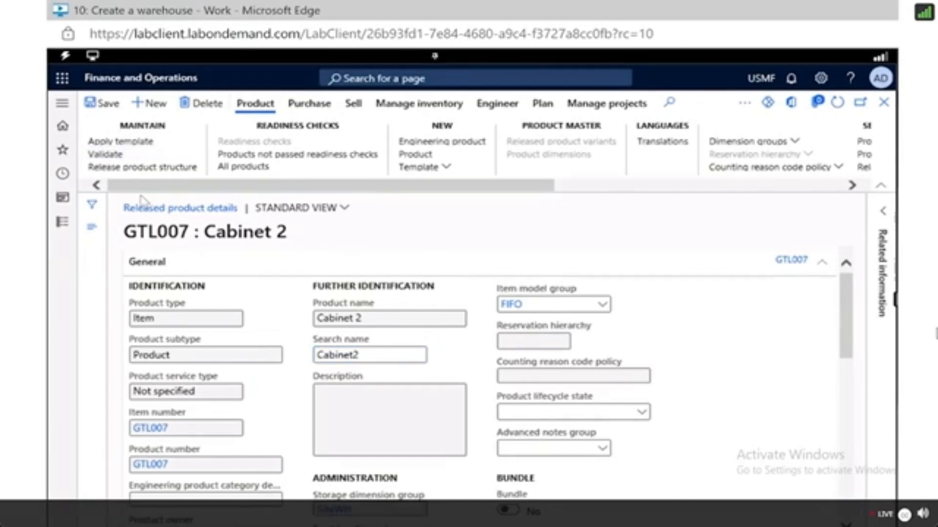
left_click(112, 156)
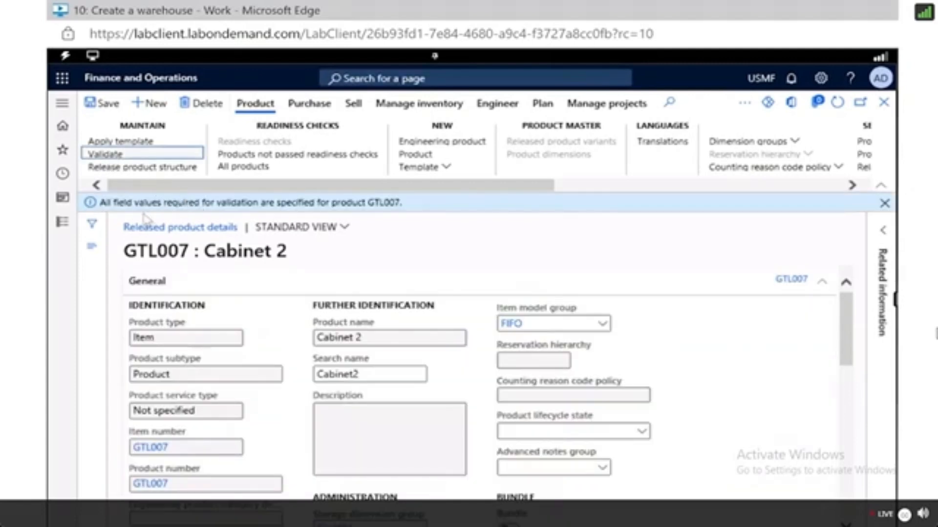
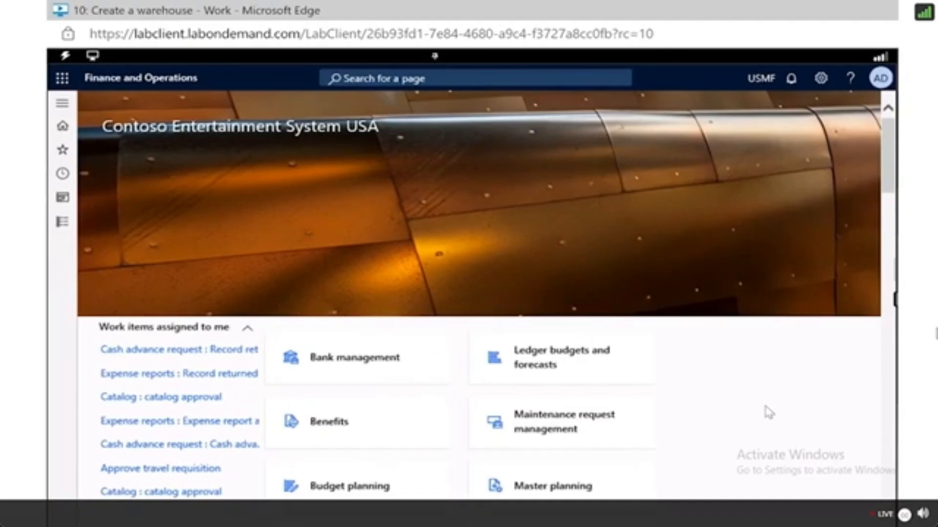
Open the All purchase orders list under Procurement and sourcing from the modules navigation.
left_click(61, 104)
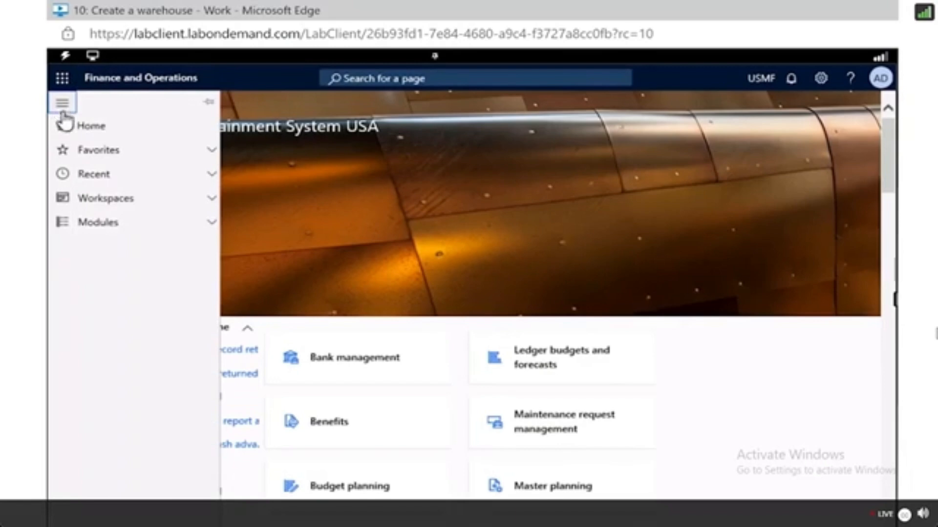
left_click(124, 230)
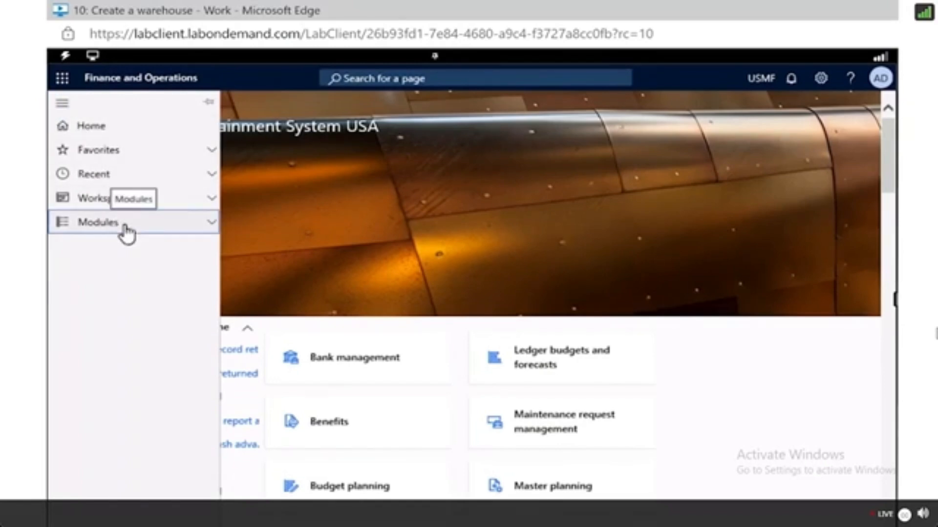
scroll(126, 442, "down", 10)
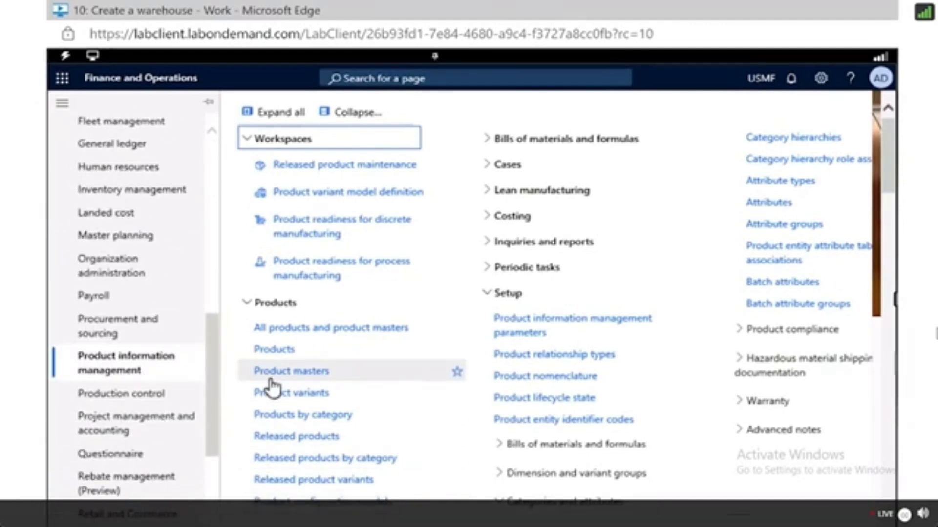
left_click(113, 335)
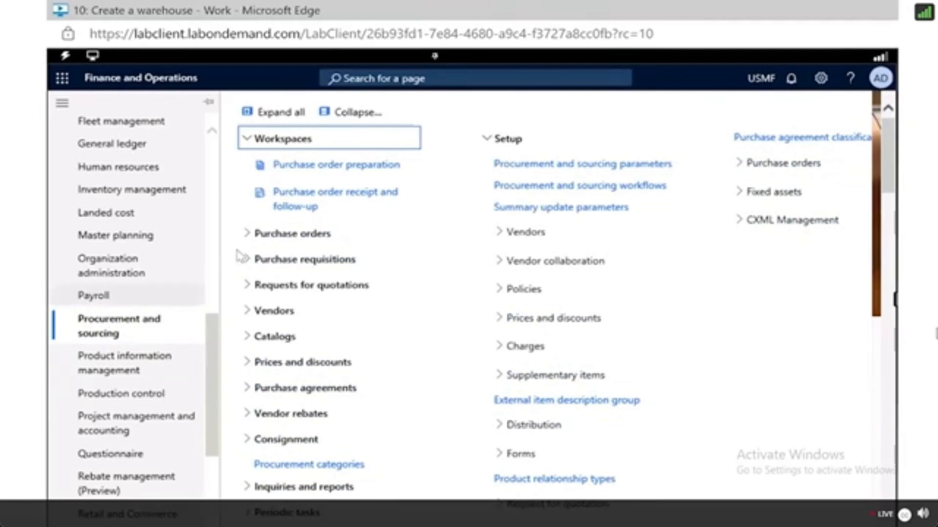
left_click(247, 234)
left_click(246, 235)
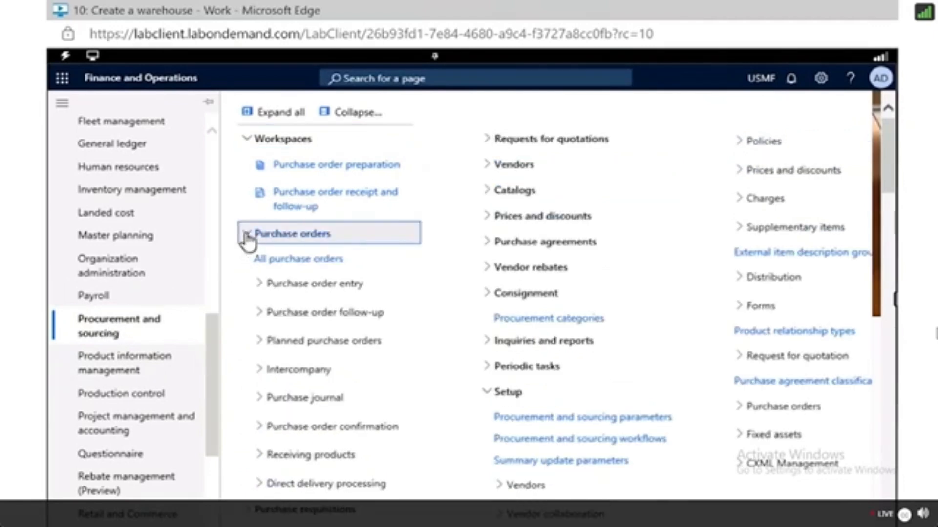
left_click(288, 264)
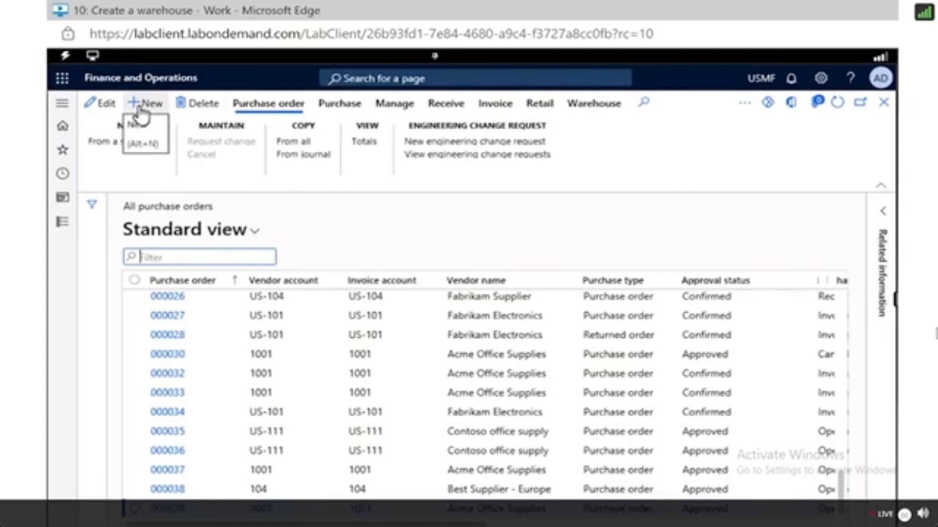
Start a new purchase order for vendor account US-101.
left_click(139, 107)
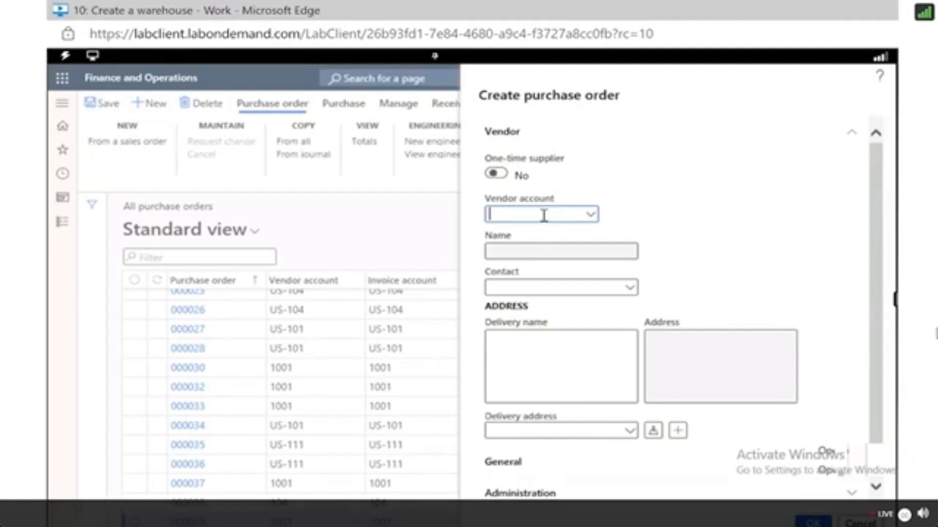
type("US-101")
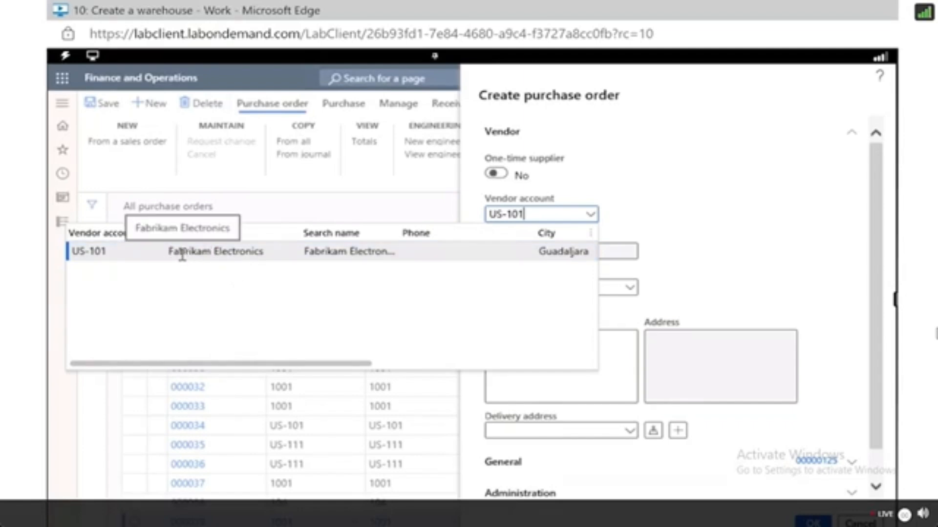
left_click(147, 255)
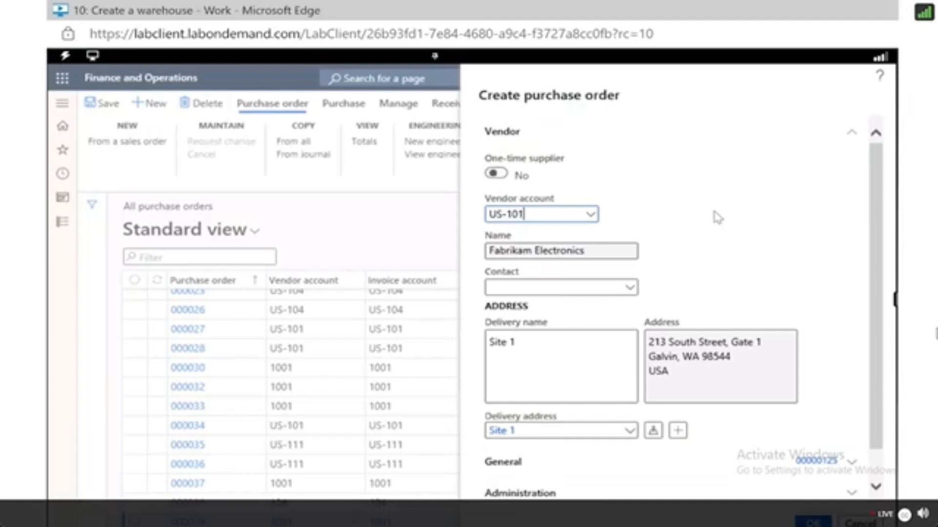
Expand the General section of the new purchase order and review the site options.
scroll(701, 278, "down", 1)
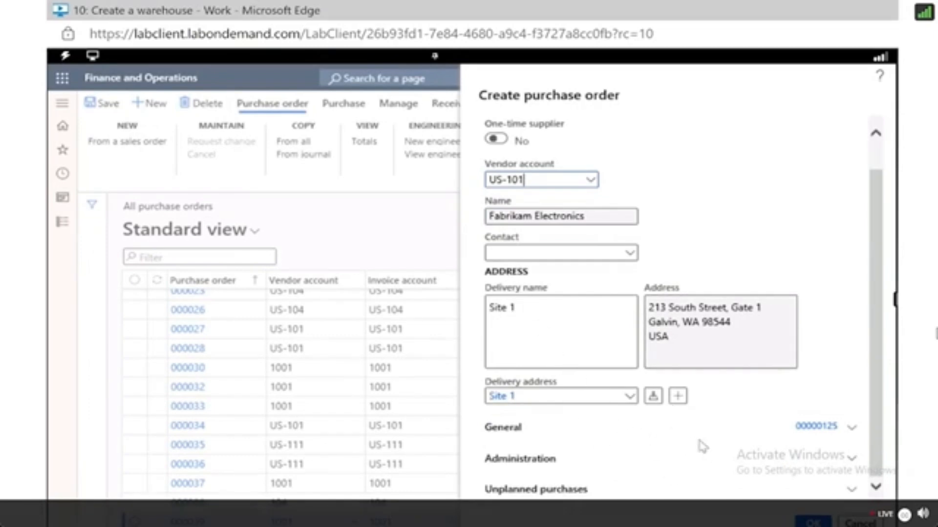
left_click(853, 431)
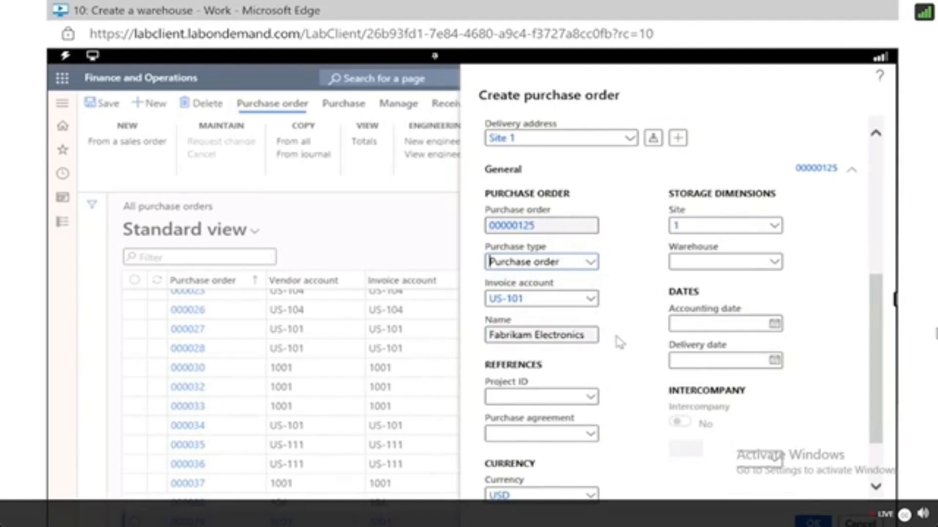
left_click(773, 228)
left_click(772, 229)
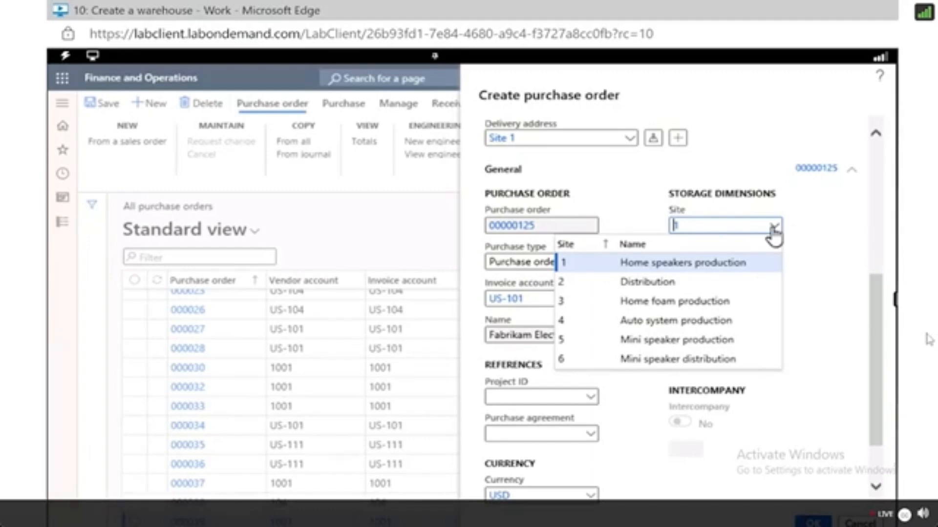
right_click(840, 248)
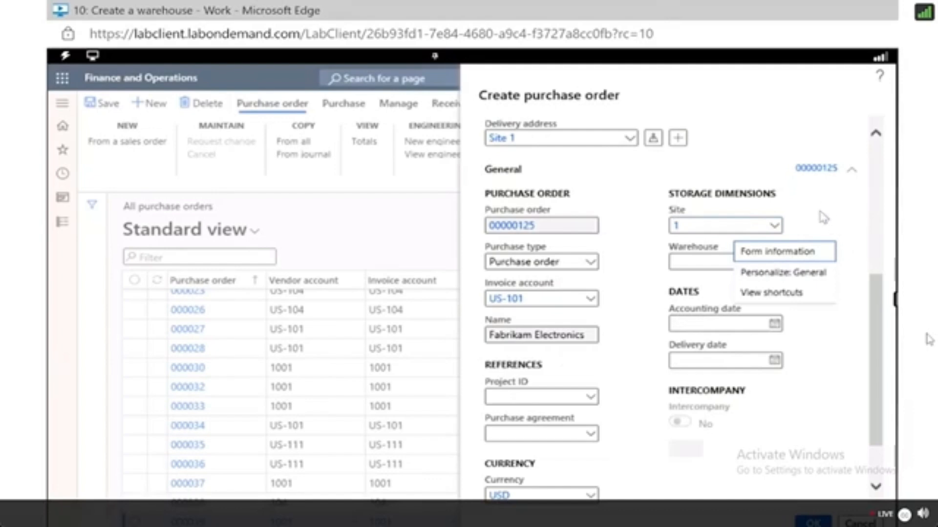
left_click(623, 415)
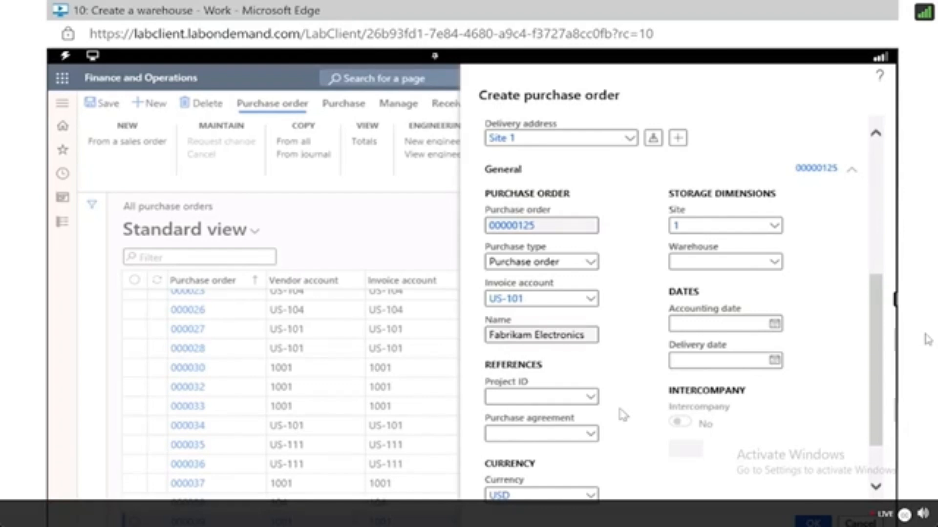
Expand the Administration section and open the orderer lookup, then cancel it.
scroll(622, 358, "down", 3)
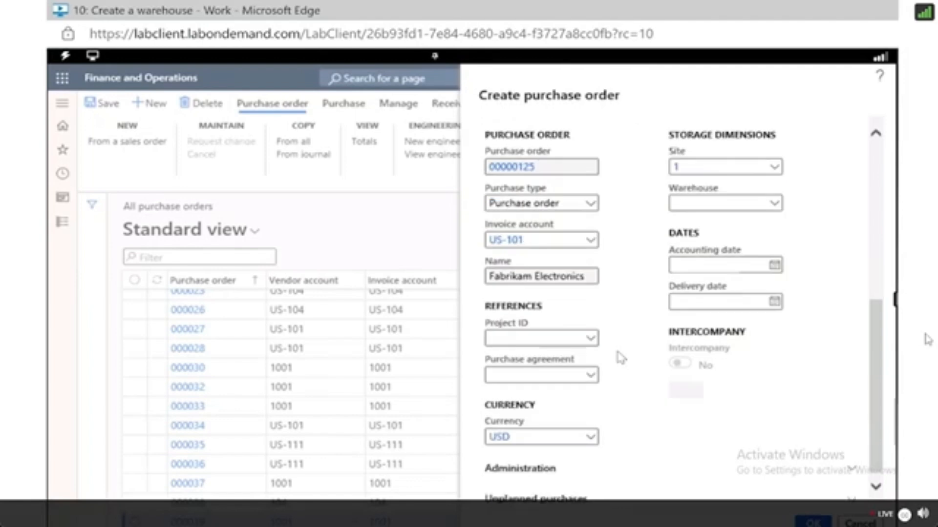
left_click(552, 468)
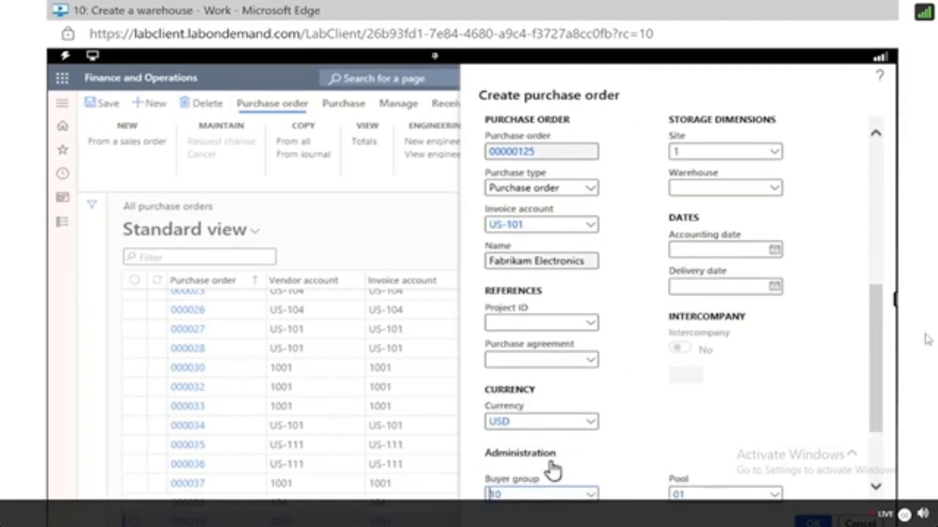
scroll(552, 469, "down", 5)
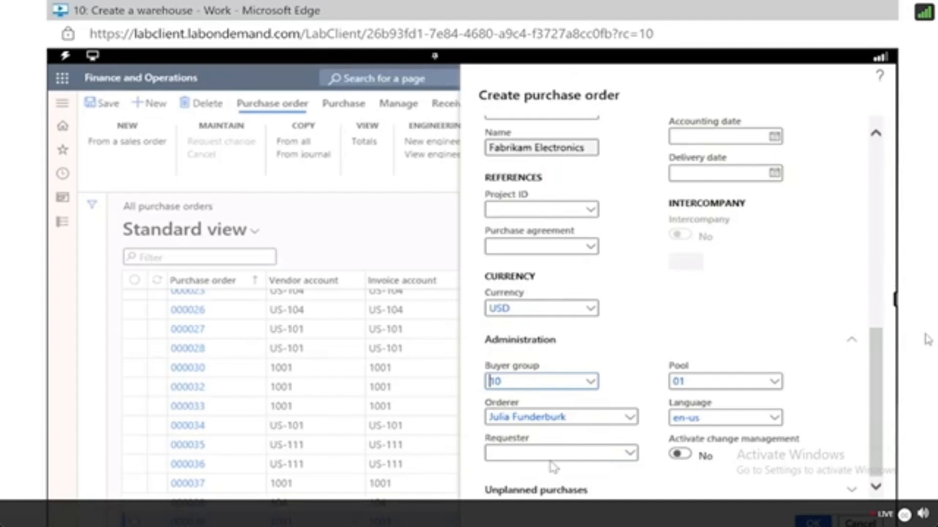
left_click(631, 418)
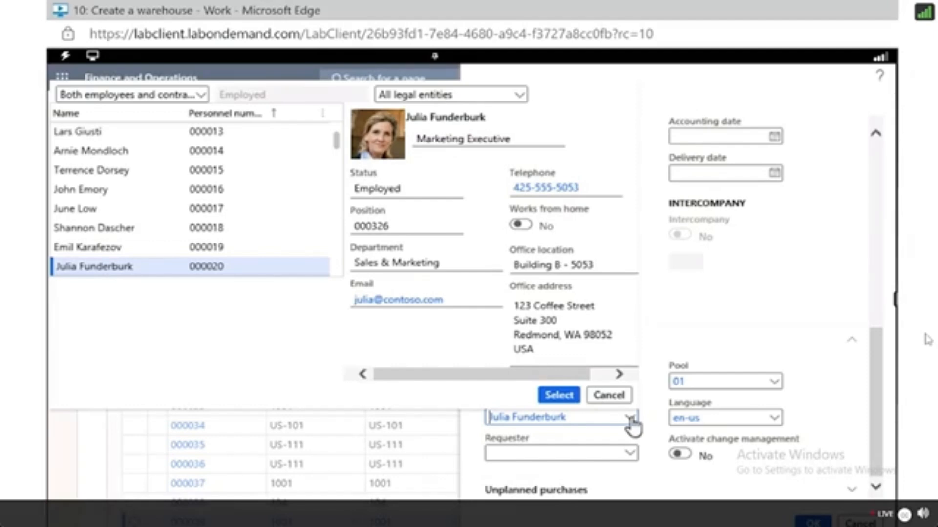
left_click(610, 395)
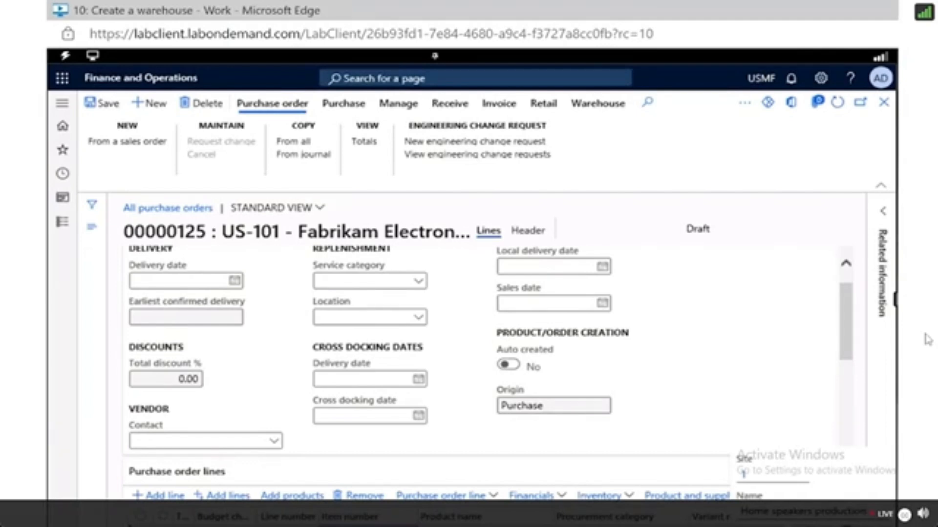
Switch between the Header and Lines views of the purchase order.
left_click(528, 231)
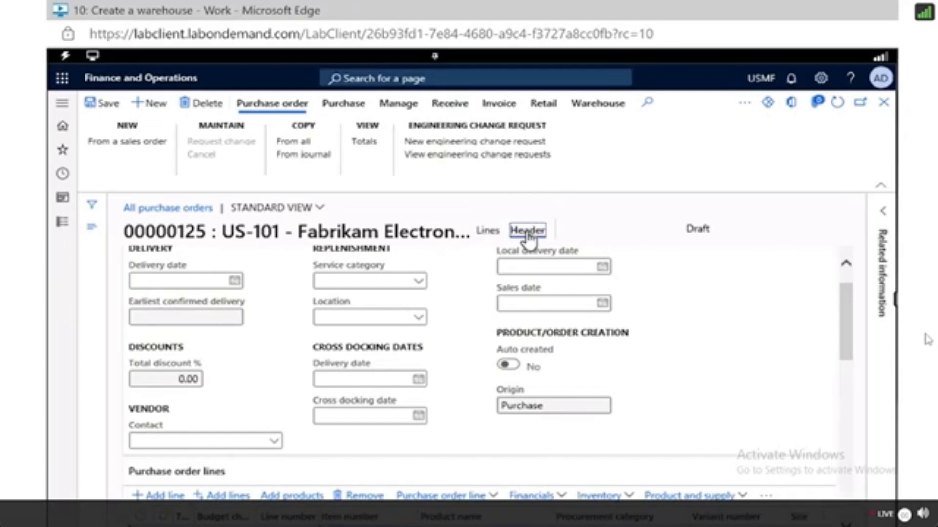
scroll(629, 336, "up", 5)
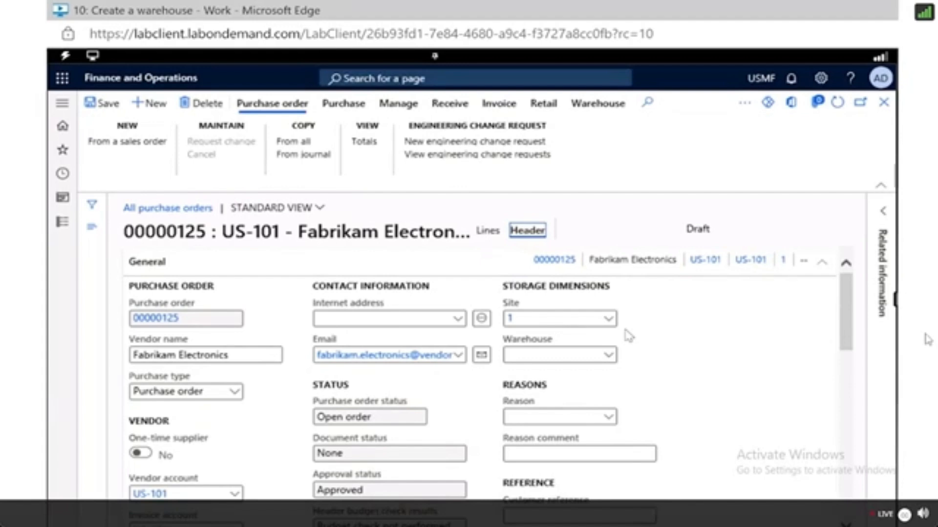
left_click(489, 231)
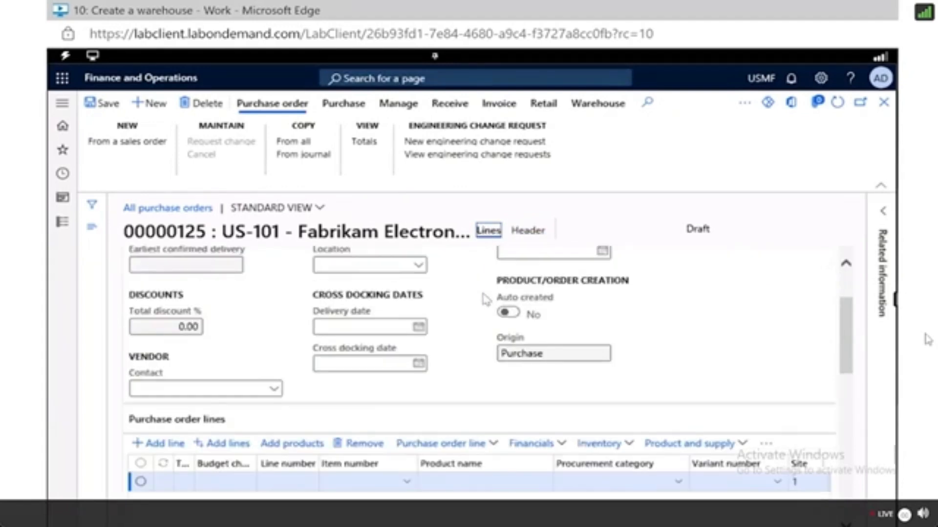
scroll(483, 303, "down", 1)
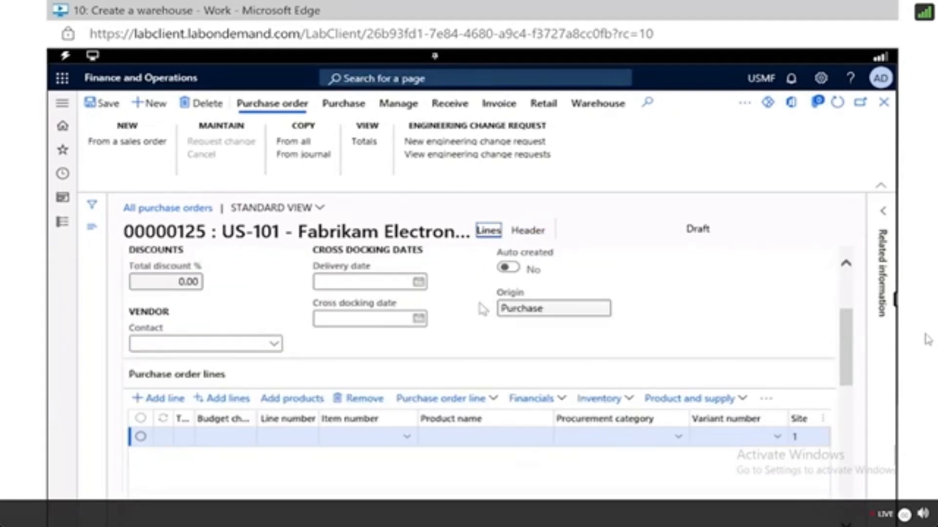
Display the Color product dimension in the purchase order lines.
left_click(491, 407)
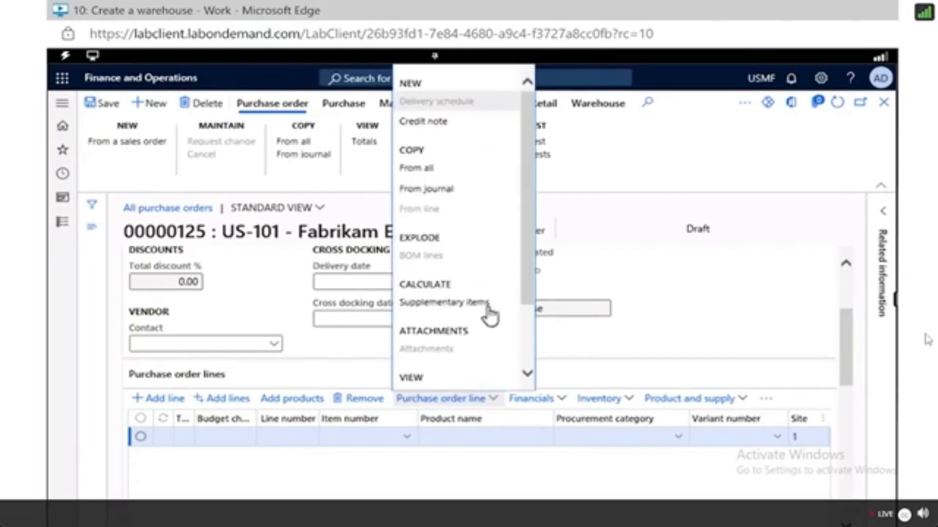
scroll(482, 325, "down", 2)
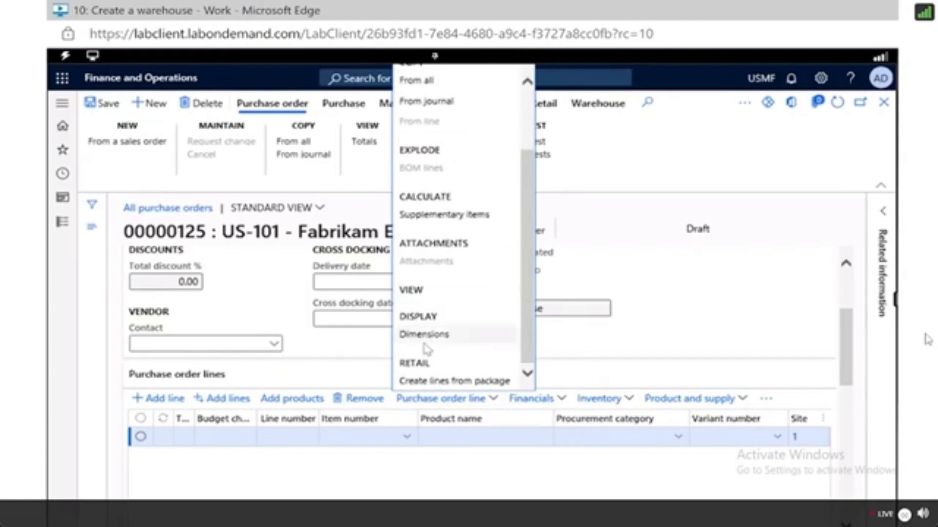
left_click(416, 341)
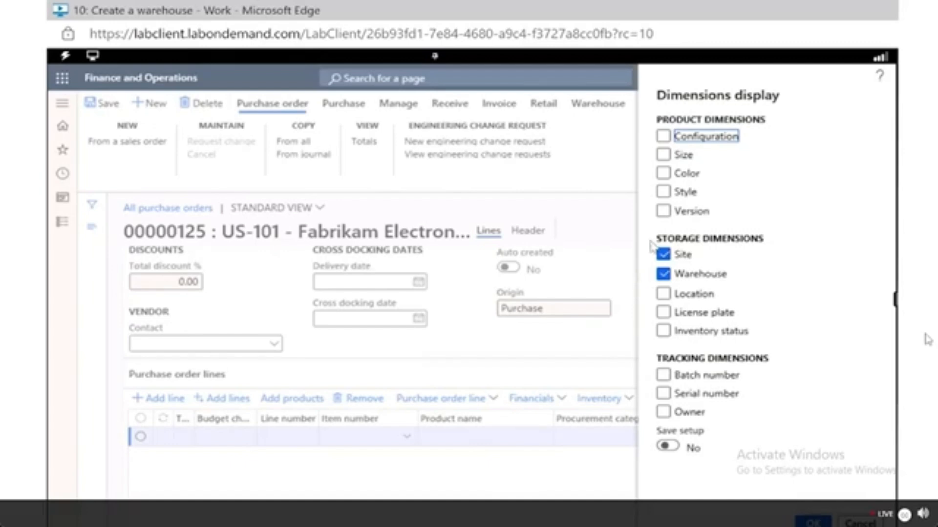
left_click(664, 173)
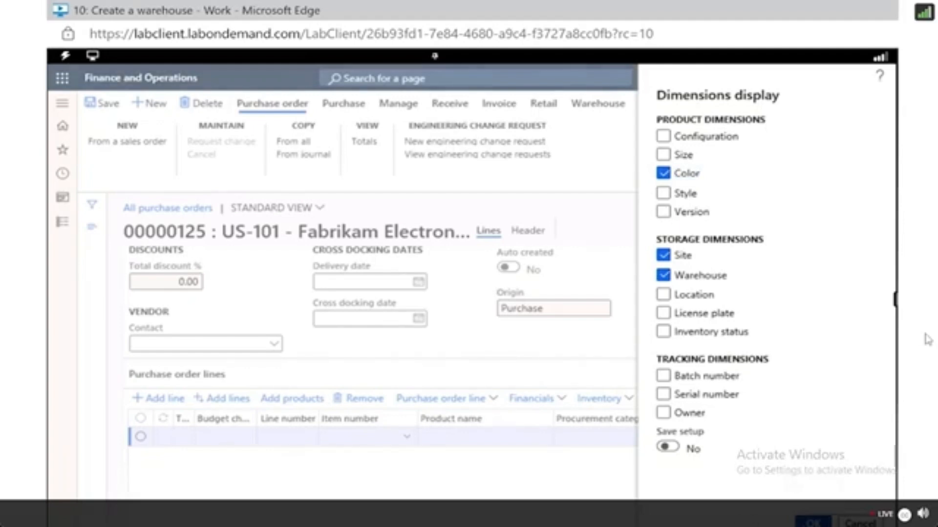
key("Escape")
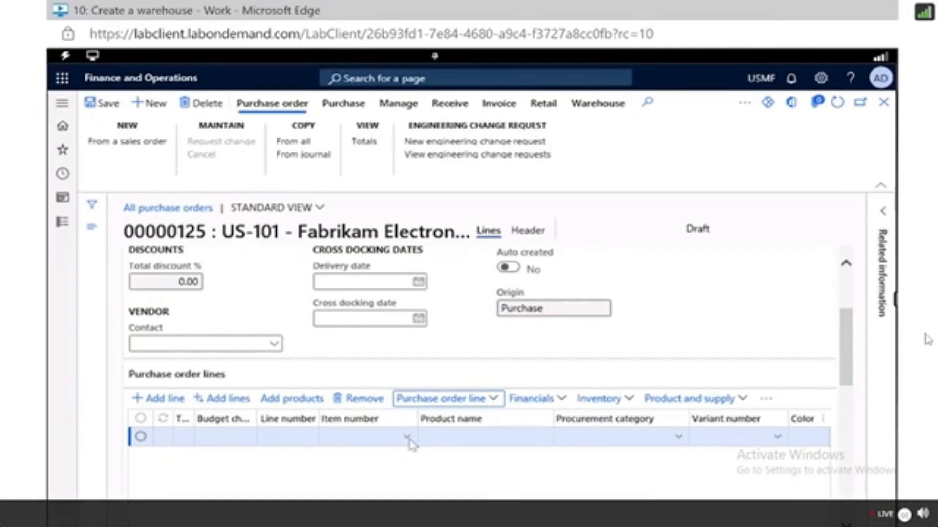
Enter item number T0004 on the purchase order line.
left_click(366, 435)
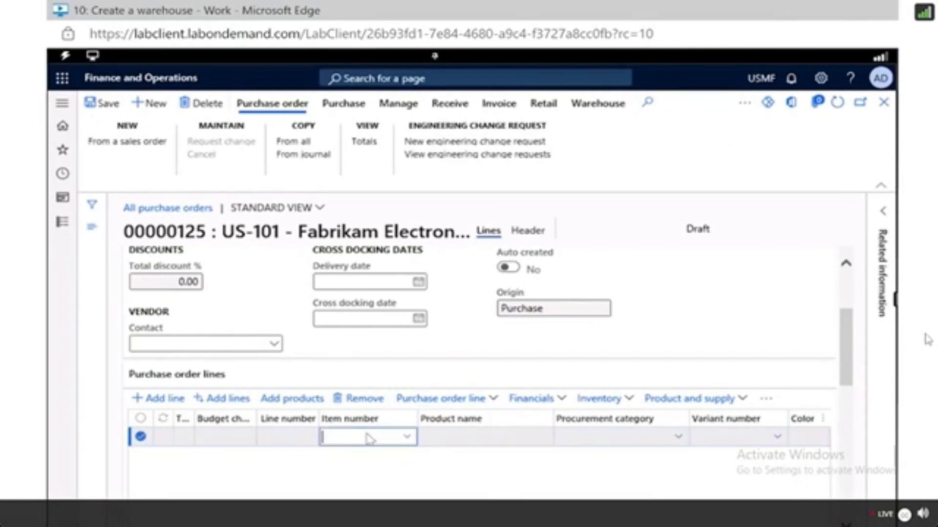
type("T0004")
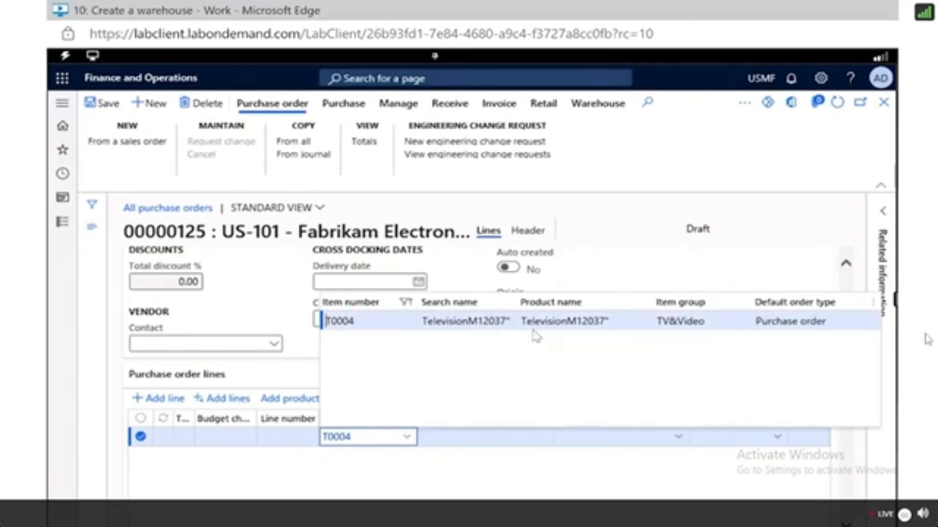
left_click(707, 325)
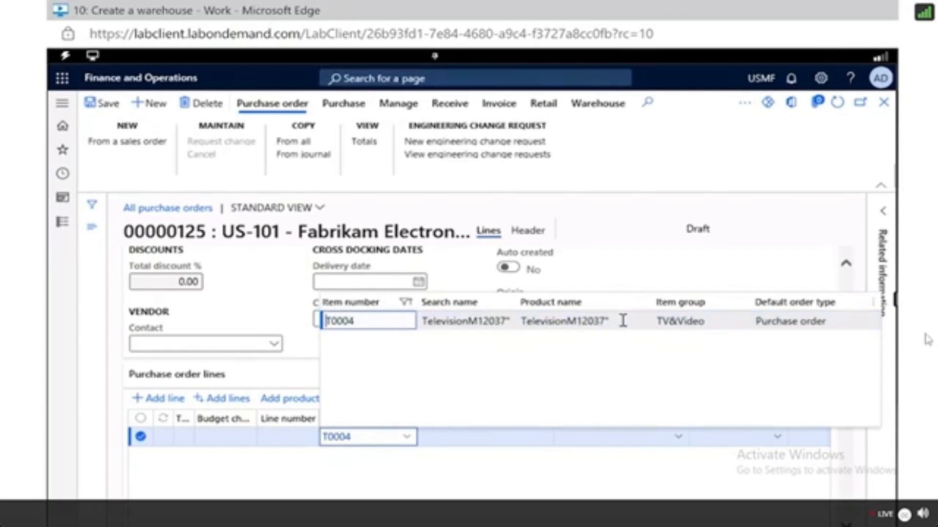
left_click(393, 323)
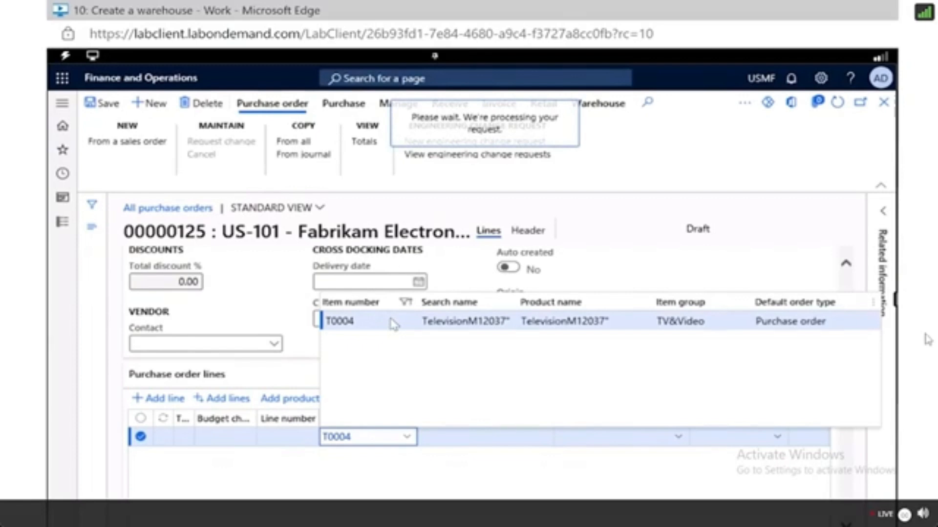
Set the color of the T0004 purchase order line to Silver.
scroll(596, 510, "down", 2)
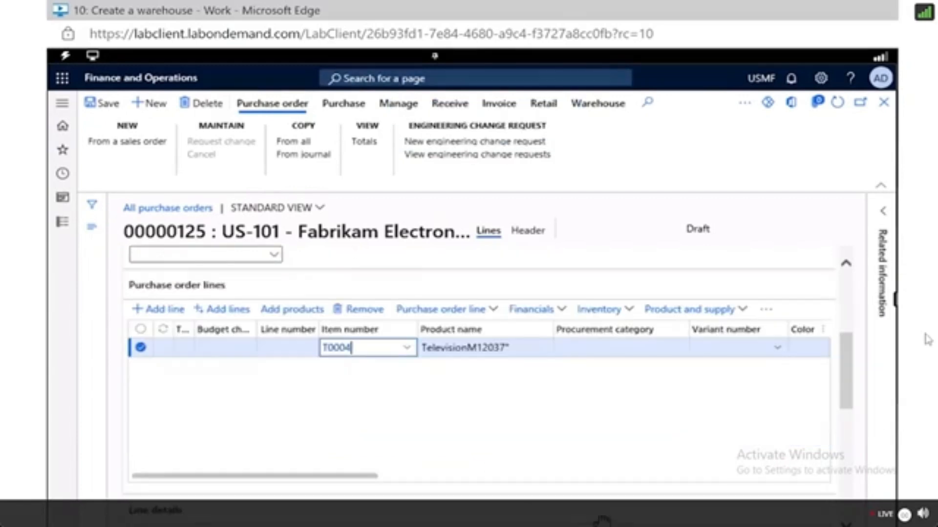
left_click_drag(283, 477, 457, 486)
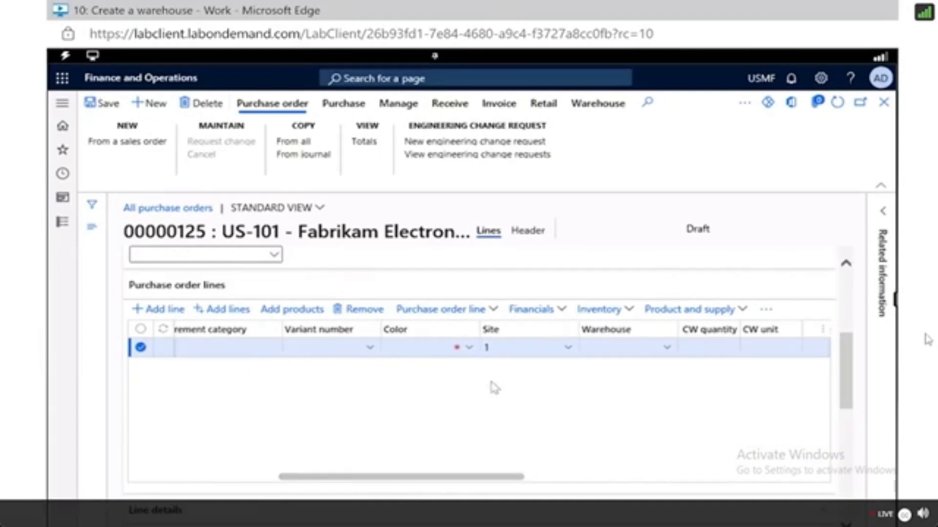
left_click(469, 356)
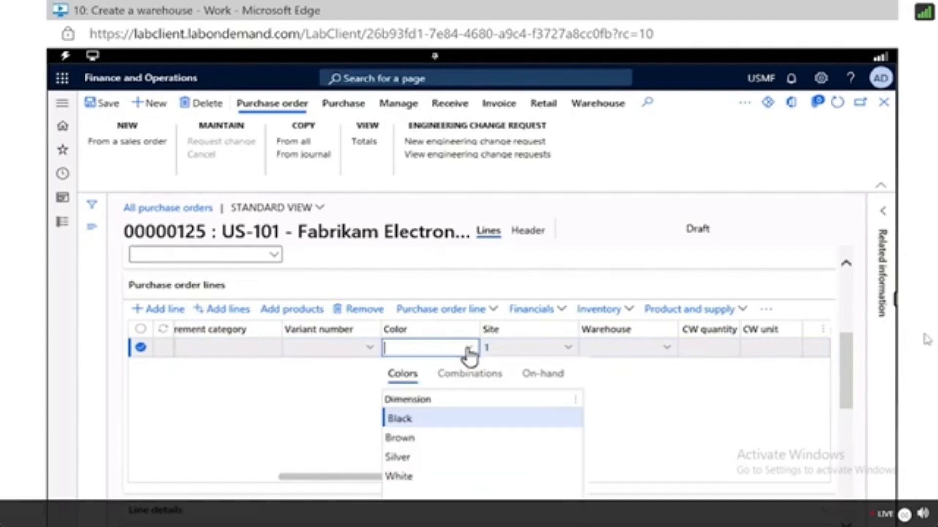
left_click(417, 456)
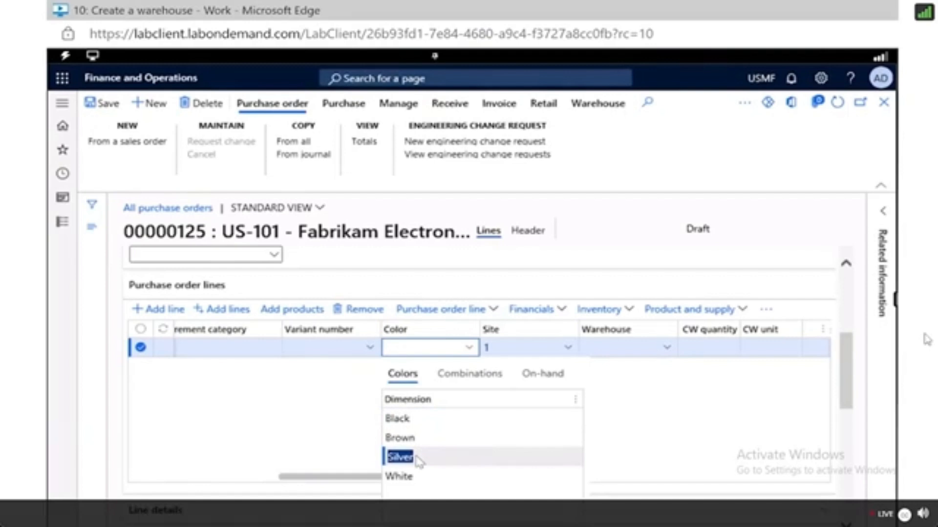
left_click(437, 456)
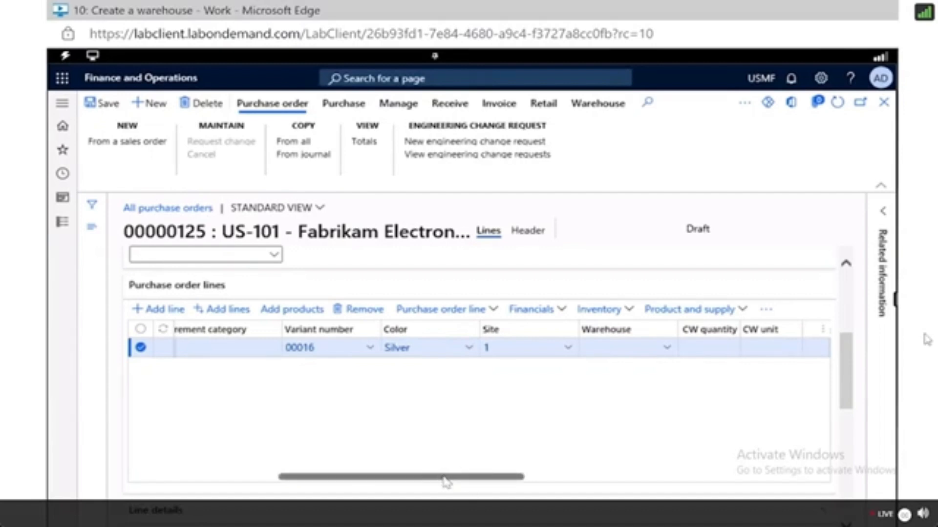
Review the line's quantity and unit price, then open the Delivery section of the line details.
left_click_drag(445, 478, 592, 483)
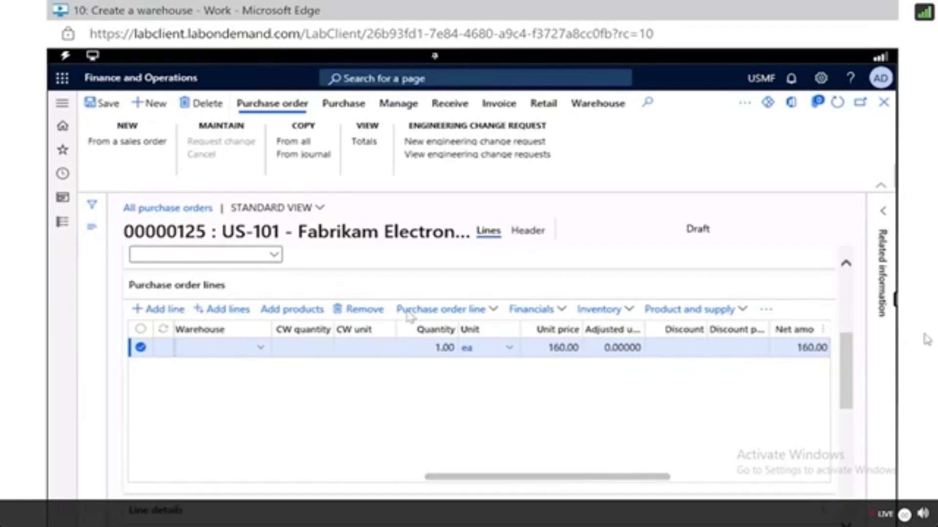
left_click(439, 347)
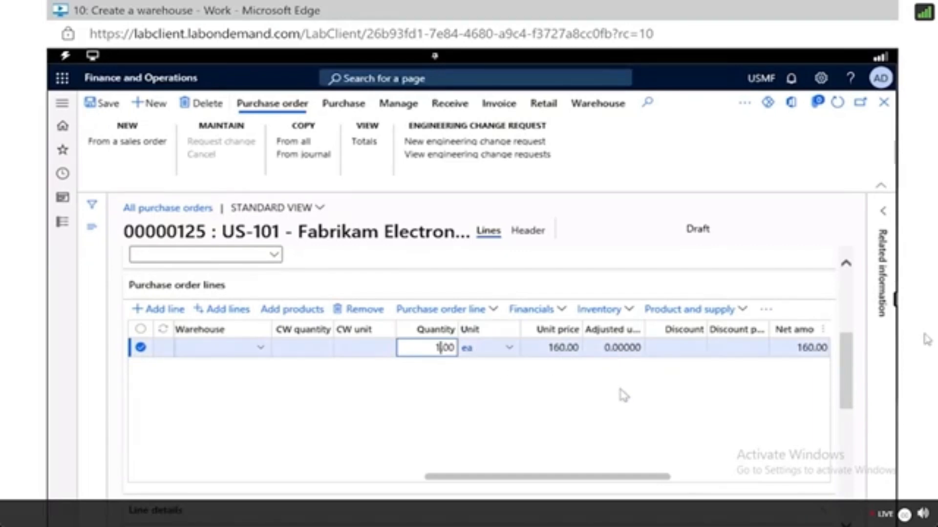
scroll(624, 397, "down", 4)
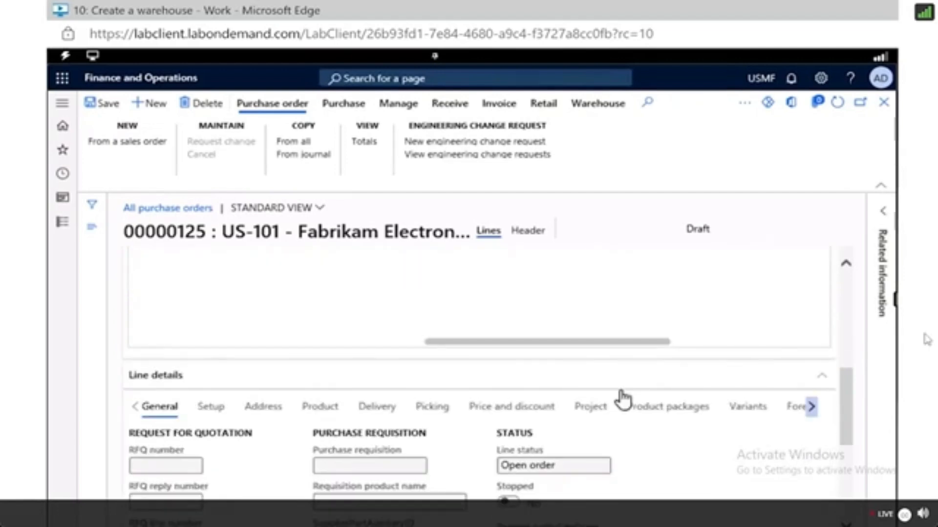
scroll(624, 397, "up", 5)
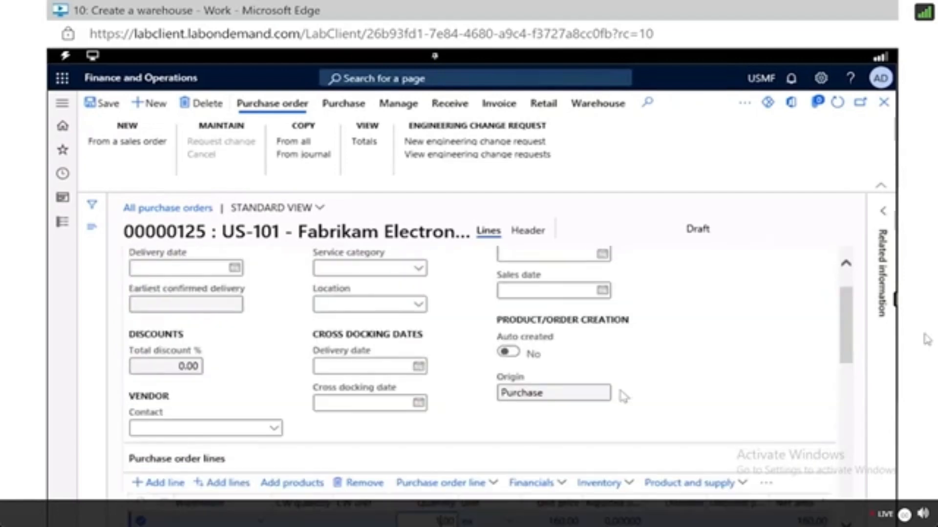
scroll(624, 397, "down", 1)
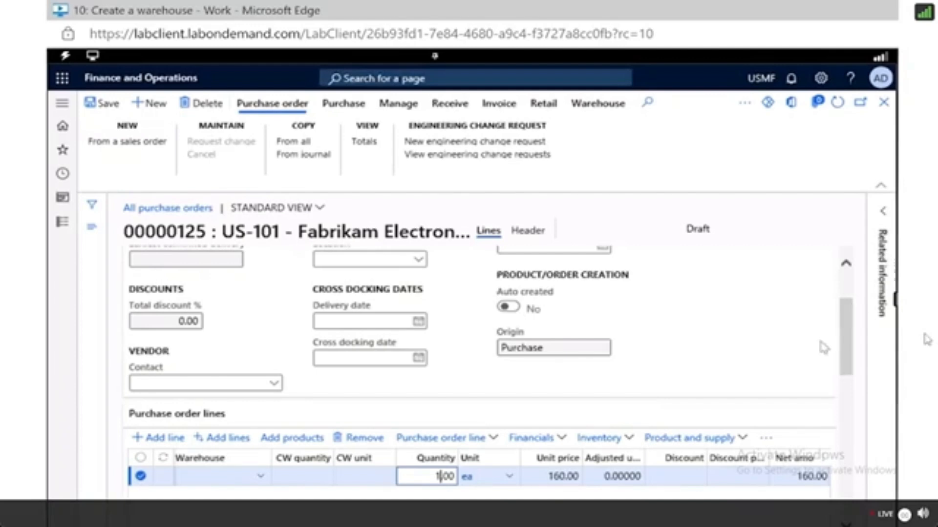
scroll(781, 337, "down", 2)
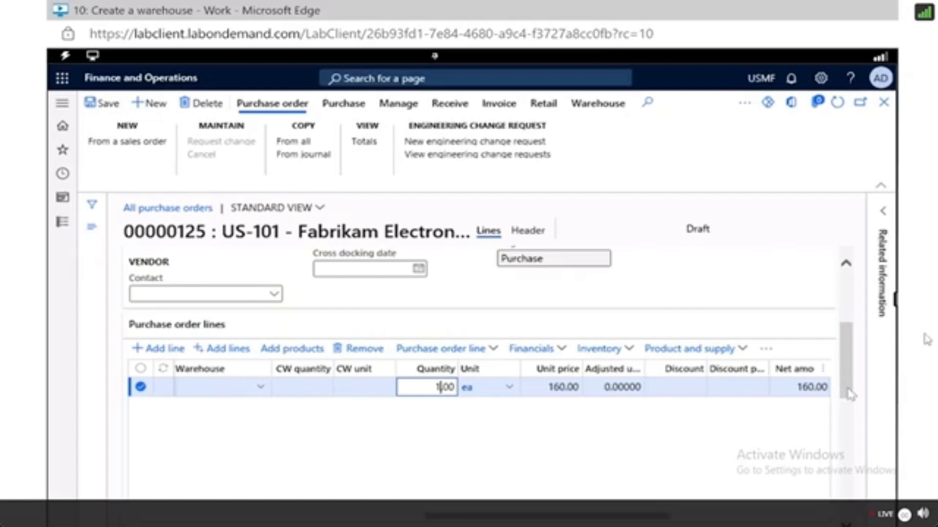
scroll(850, 394, "down", 3)
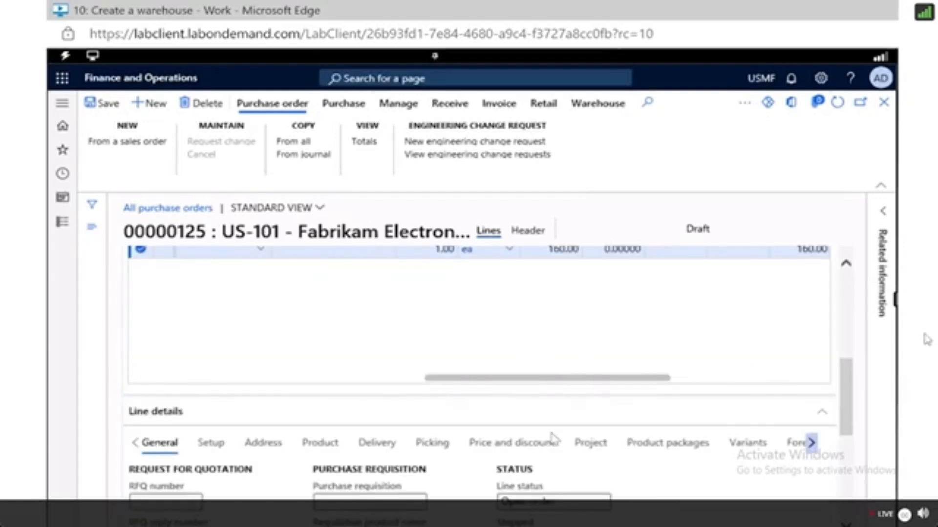
scroll(551, 437, "down", 1)
scroll(408, 411, "down", 1)
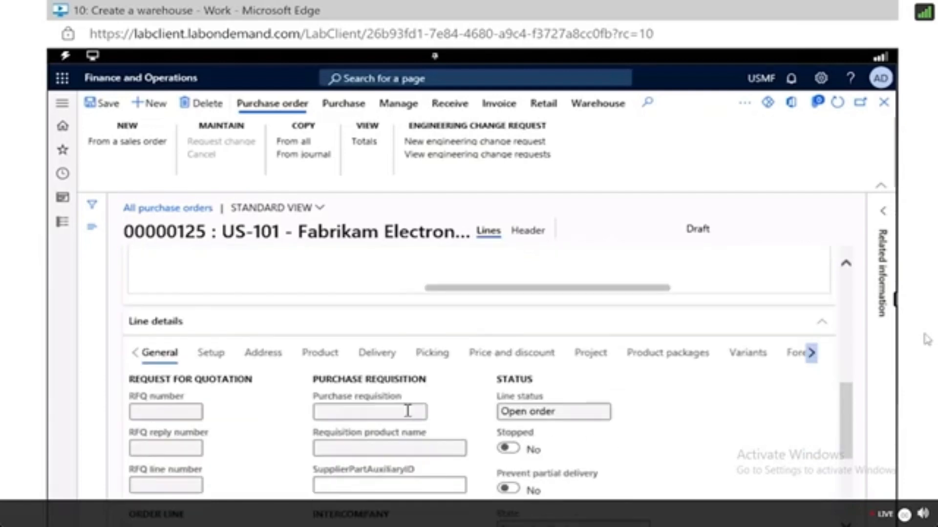
scroll(265, 412, "down", 2)
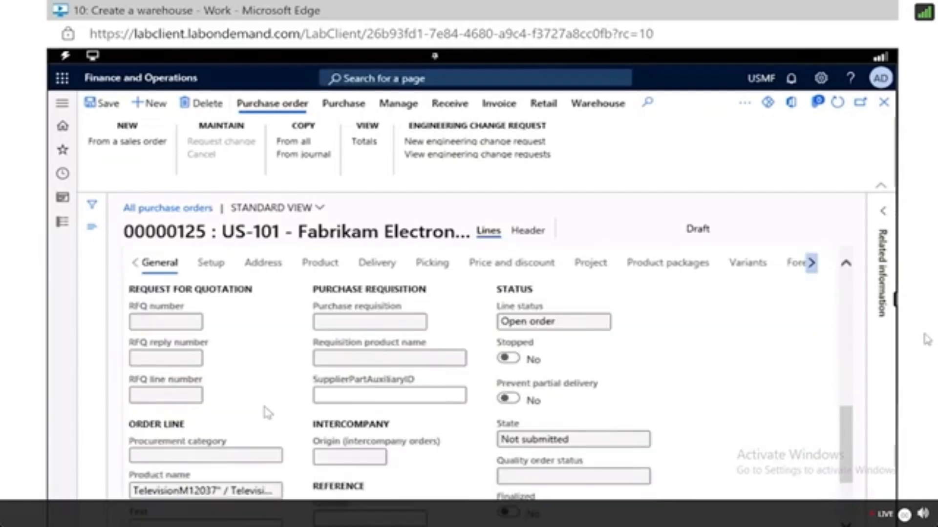
left_click(381, 266)
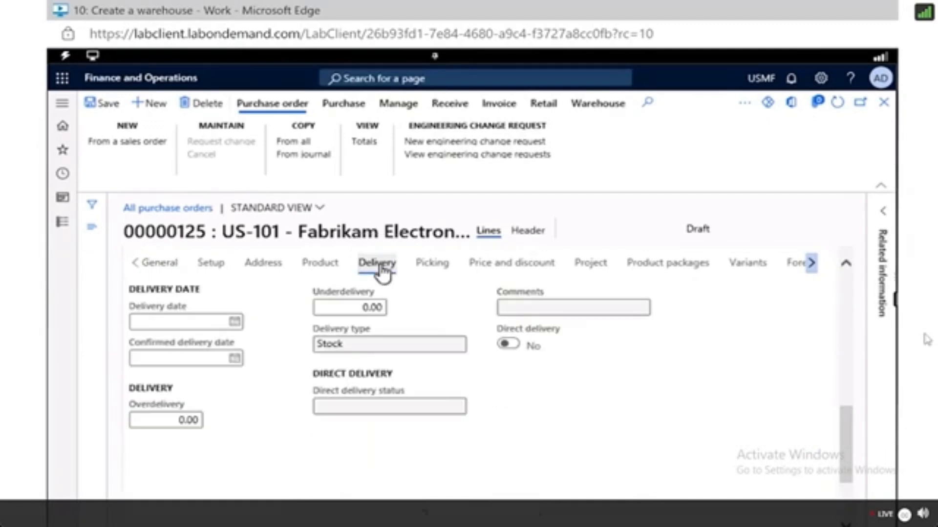
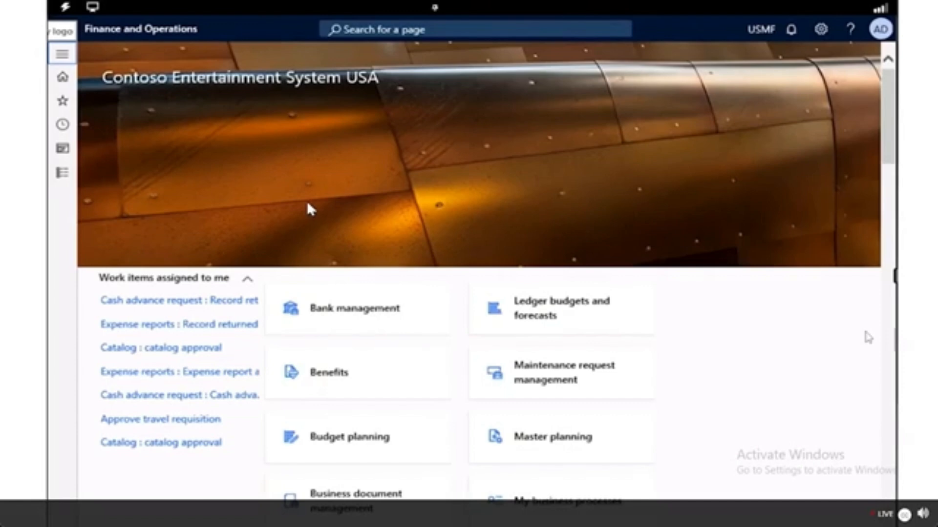
Open the maintenance request lifecycle states setup in Asset management.
left_click(62, 58)
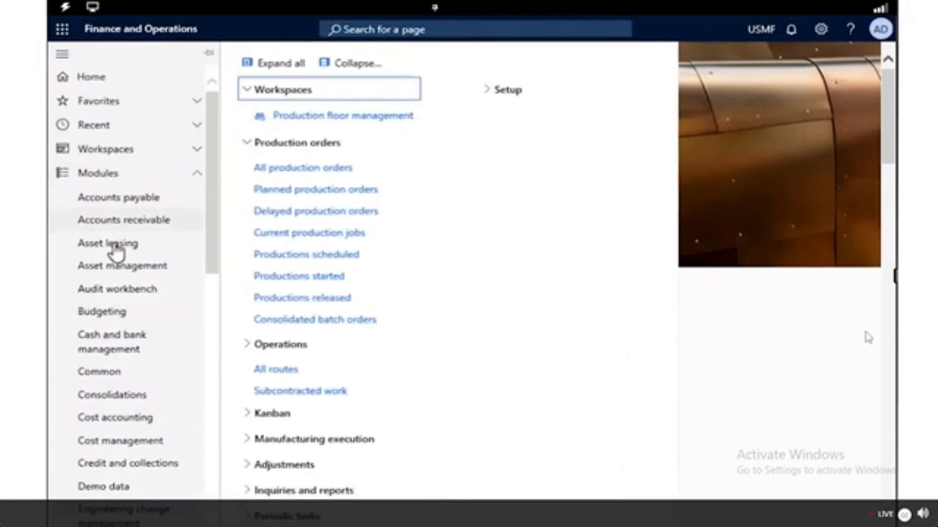
left_click(115, 273)
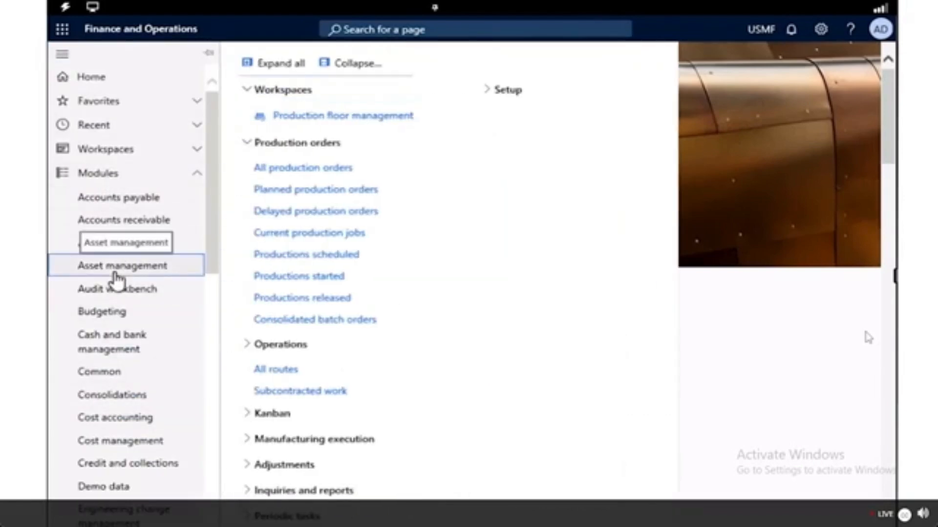
left_click(264, 494)
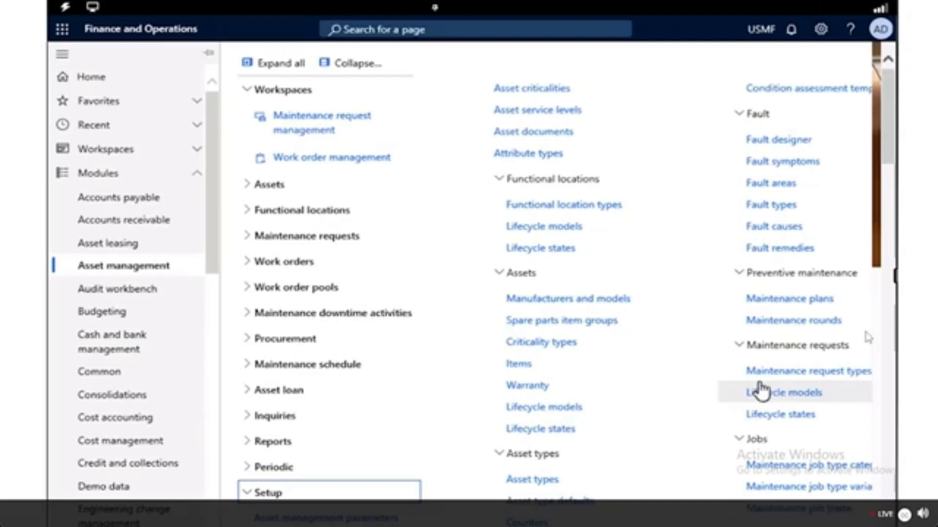
left_click(765, 416)
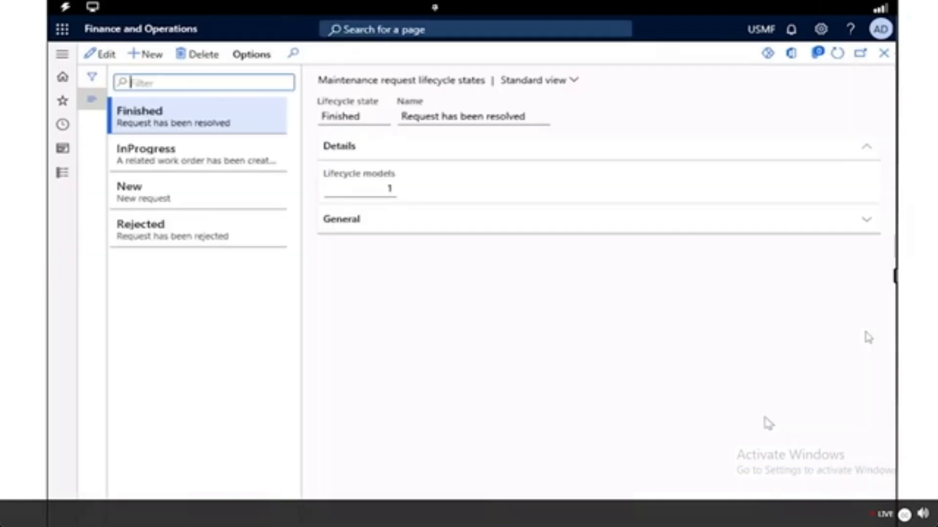
Allow work order creation for the InProgress lifecycle state and save the record.
left_click(210, 162)
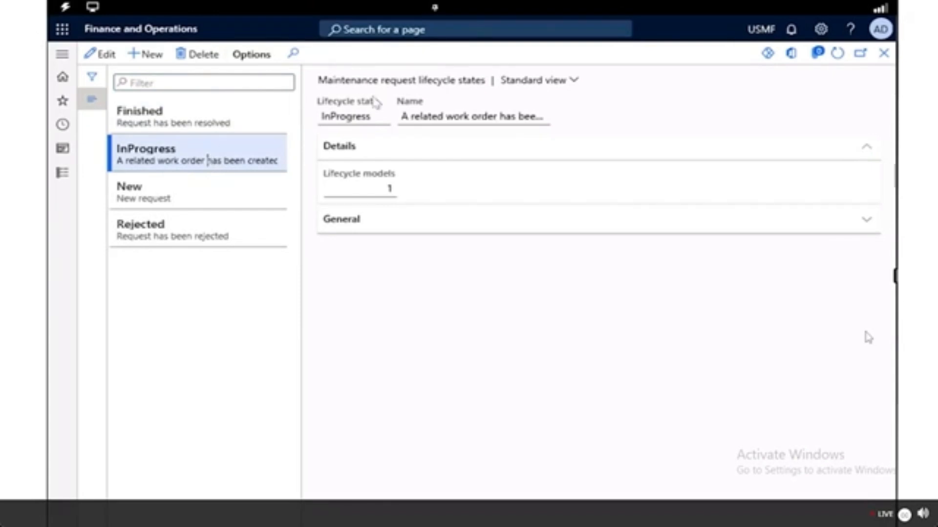
left_click(98, 57)
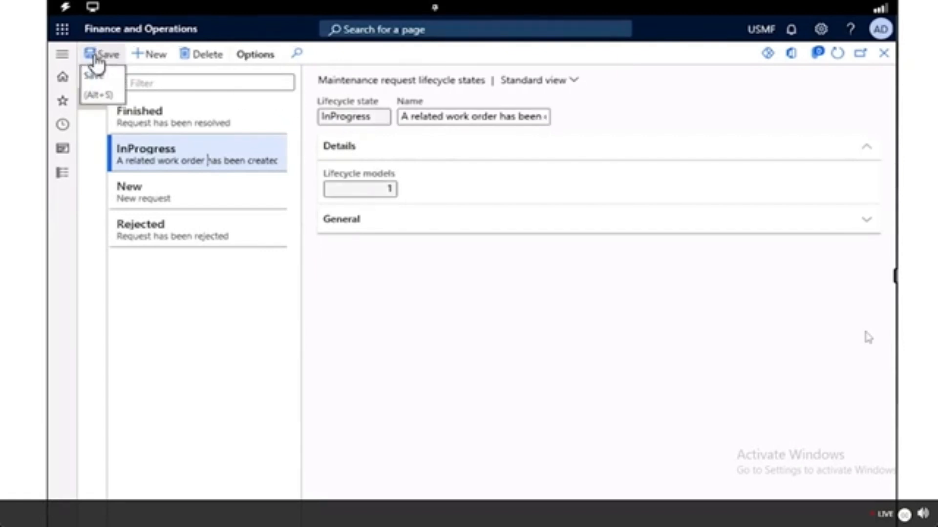
left_click(782, 217)
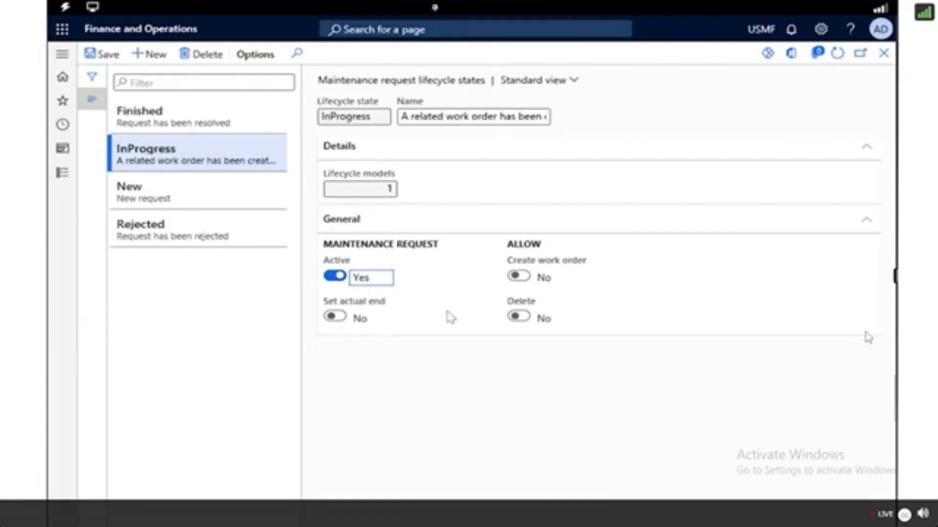
left_click(517, 278)
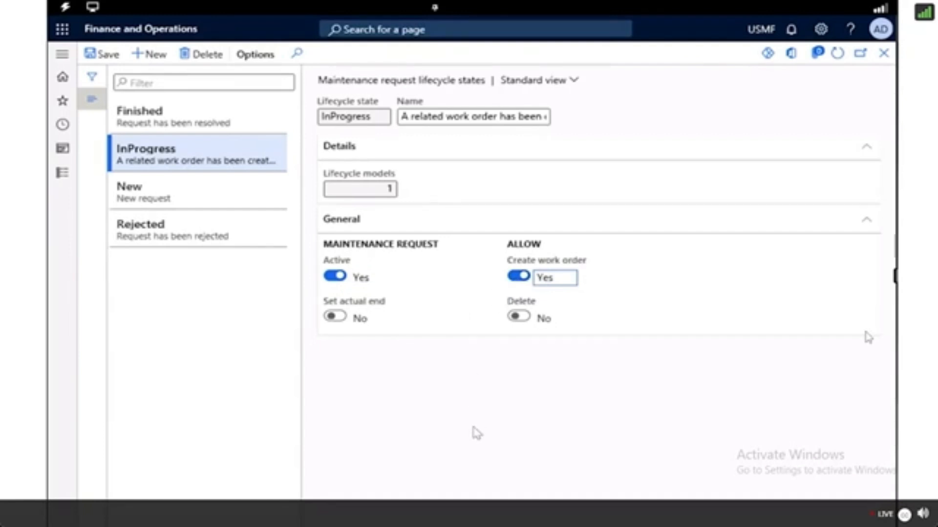
left_click(104, 61)
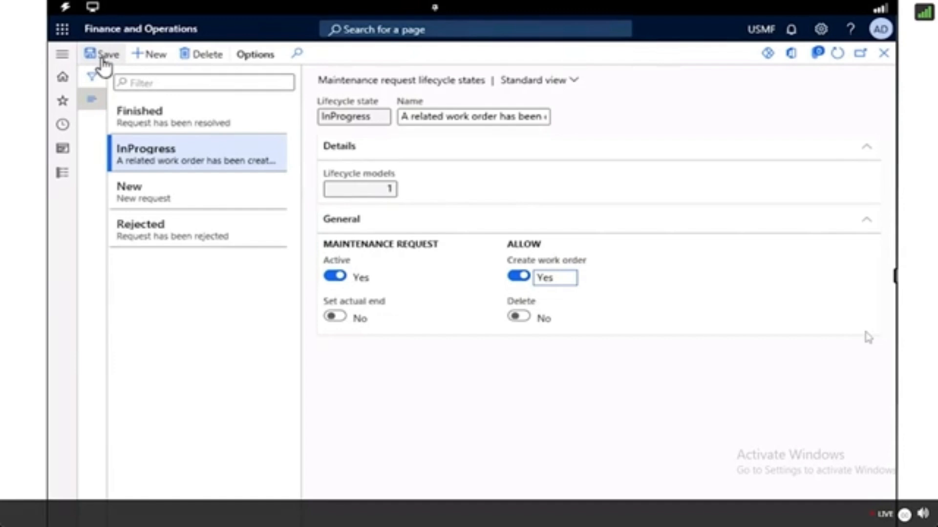
Open the Maintenance request management workspace.
left_click(94, 103)
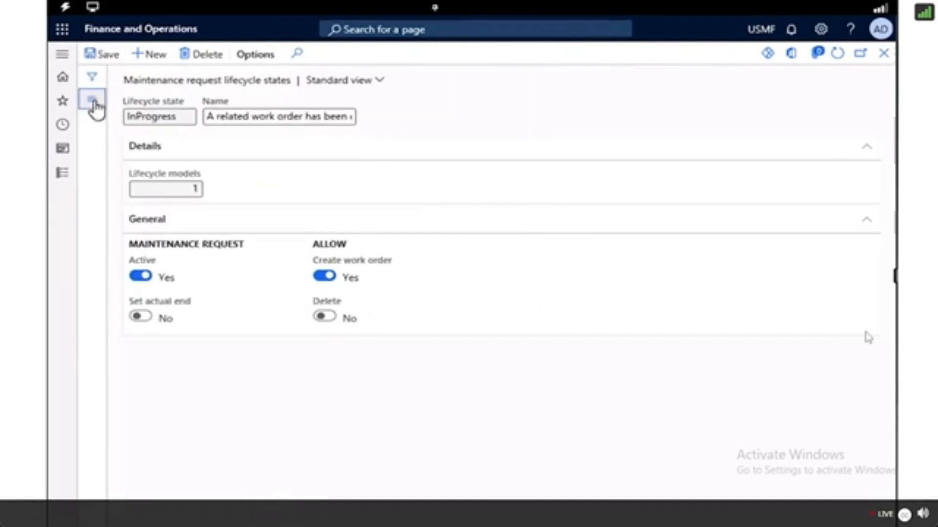
left_click(60, 56)
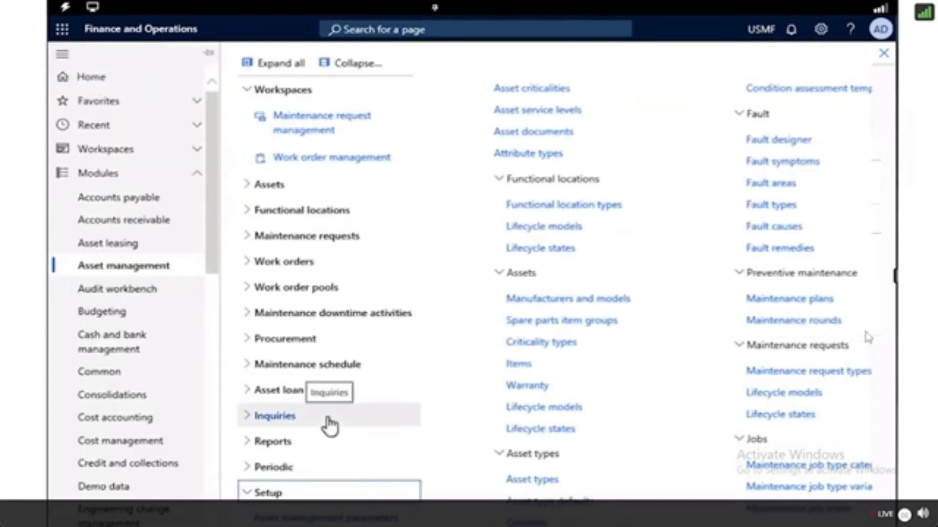
left_click(340, 514)
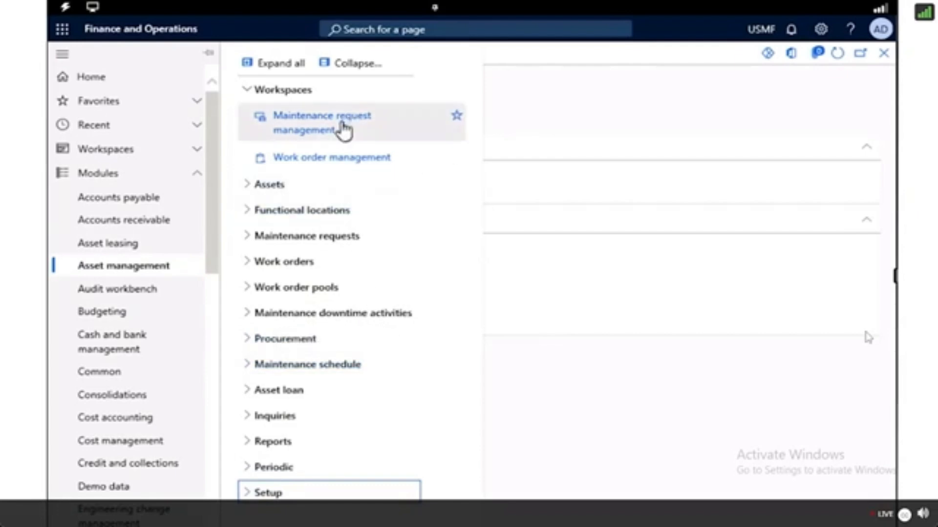
left_click(318, 131)
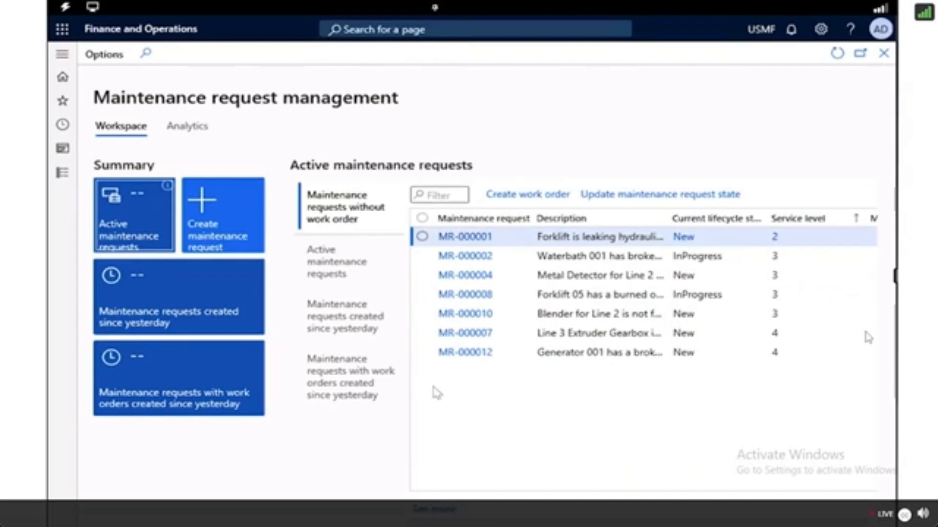
Create a Corrective maintenance request with the description 'Noise in the metal detector'.
left_click(238, 226)
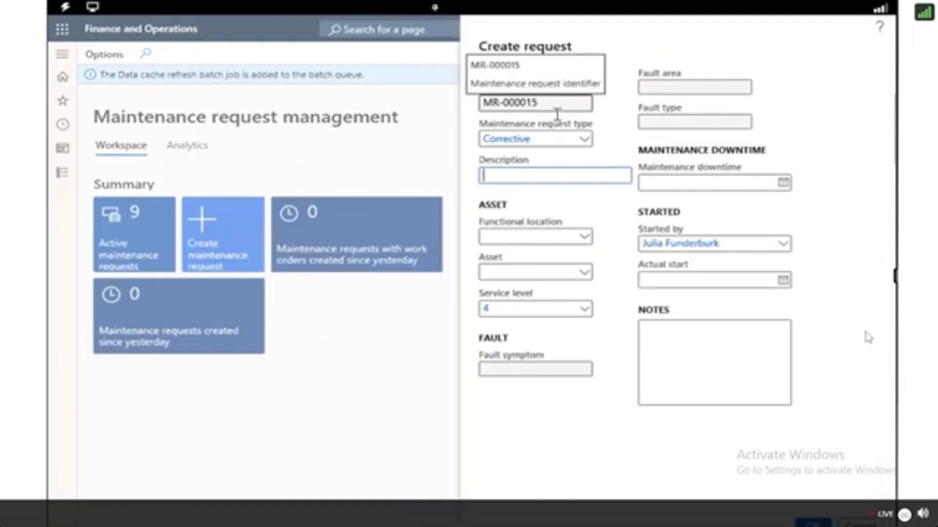
left_click(588, 143)
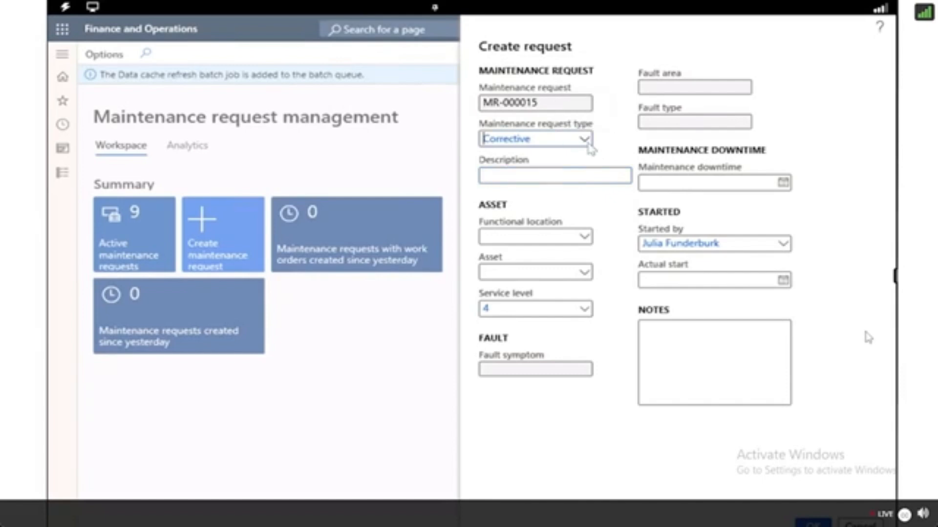
left_click(585, 140)
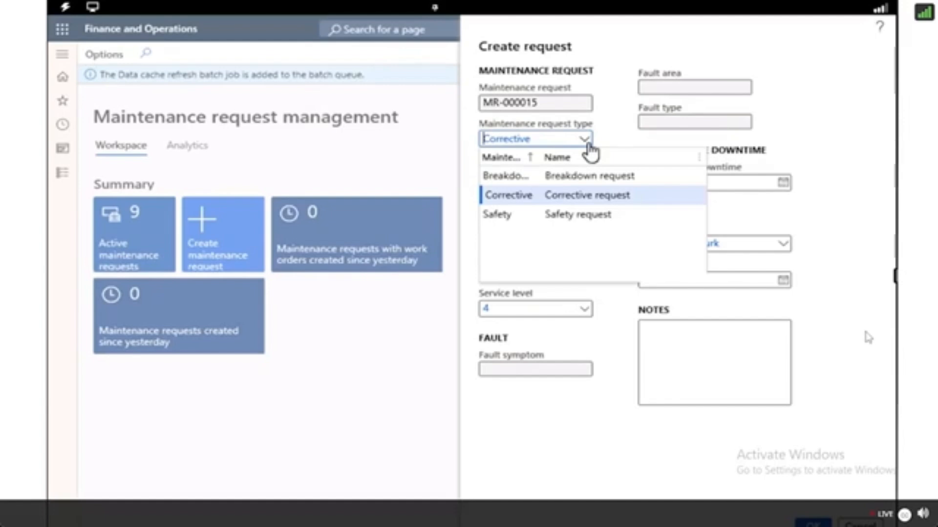
left_click(588, 196)
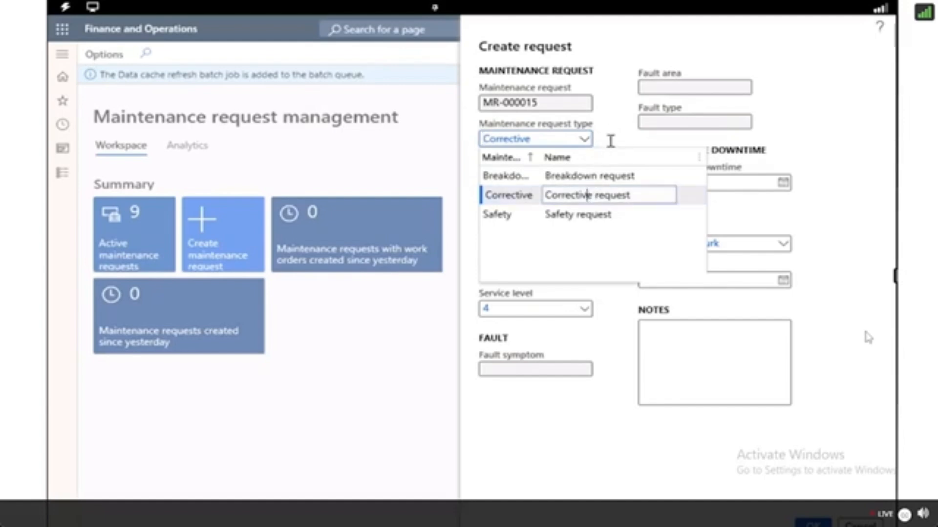
left_click(614, 131)
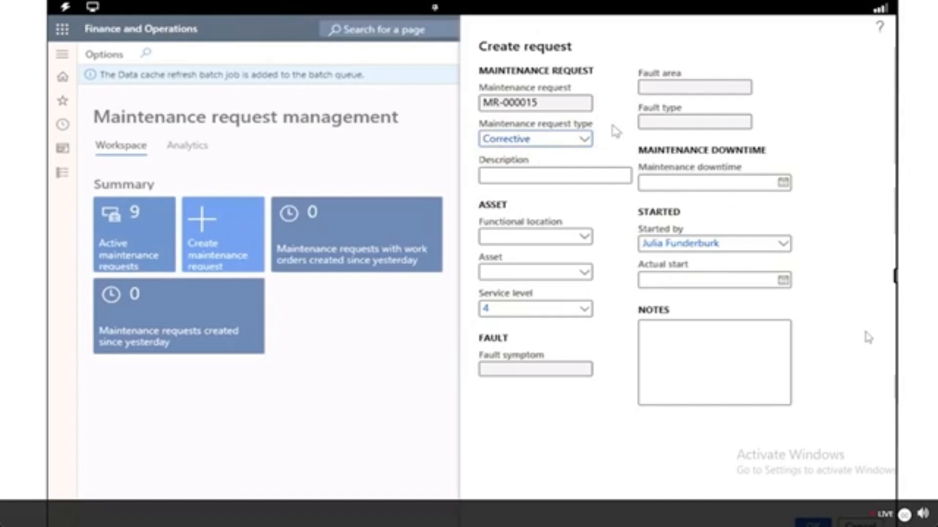
left_click(502, 177)
type("Noise in the metal detector")
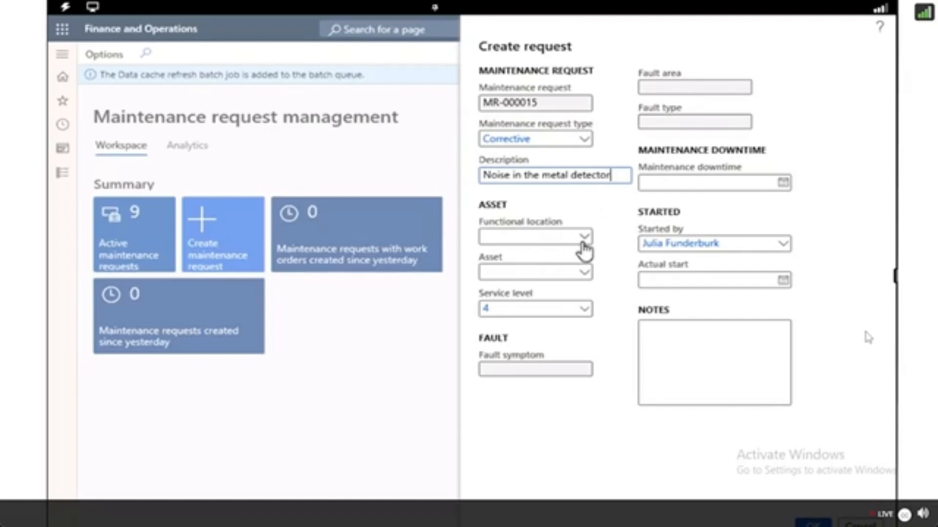
Set the request's functional location to PP-02-02.
left_click(545, 235)
type("PP-02_02")
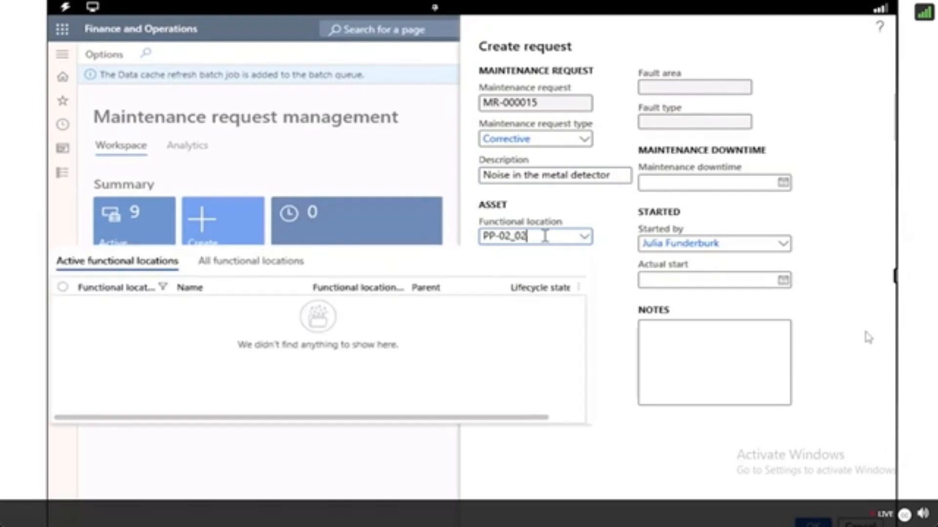
key("BackSpace")
key("BackSpace")
key("BackSpace")
type("-02")
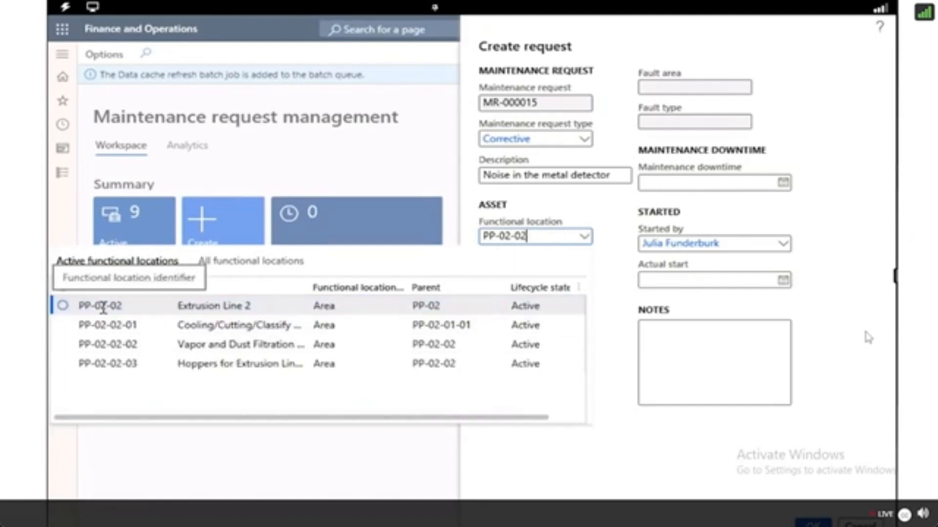
left_click(67, 310)
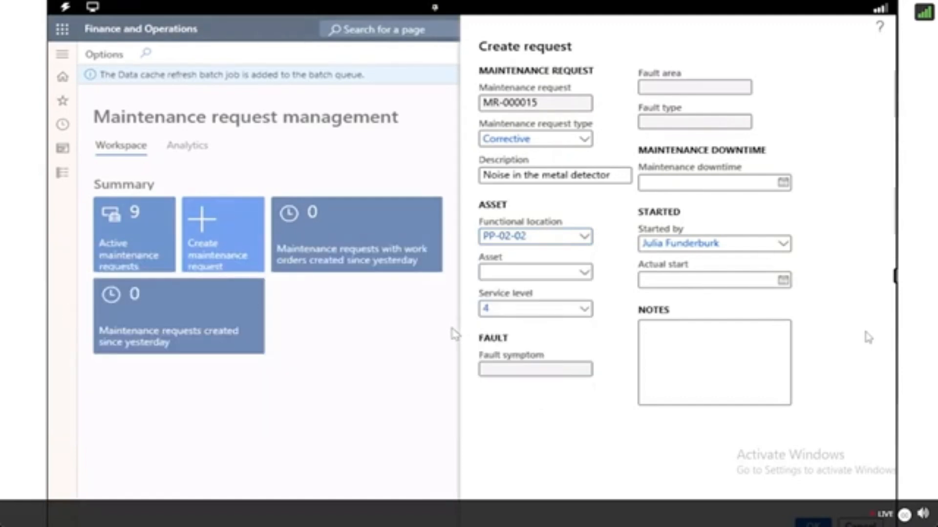
Set the request's asset to MD-201 and its service level to 4 (Medium).
left_click(505, 270)
type("MD")
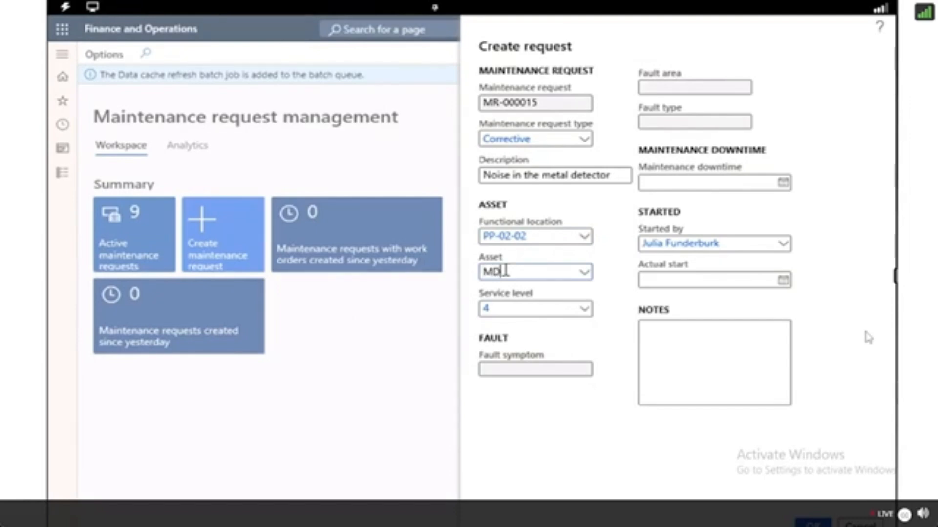
type("-201")
left_click(62, 310)
left_click(580, 309)
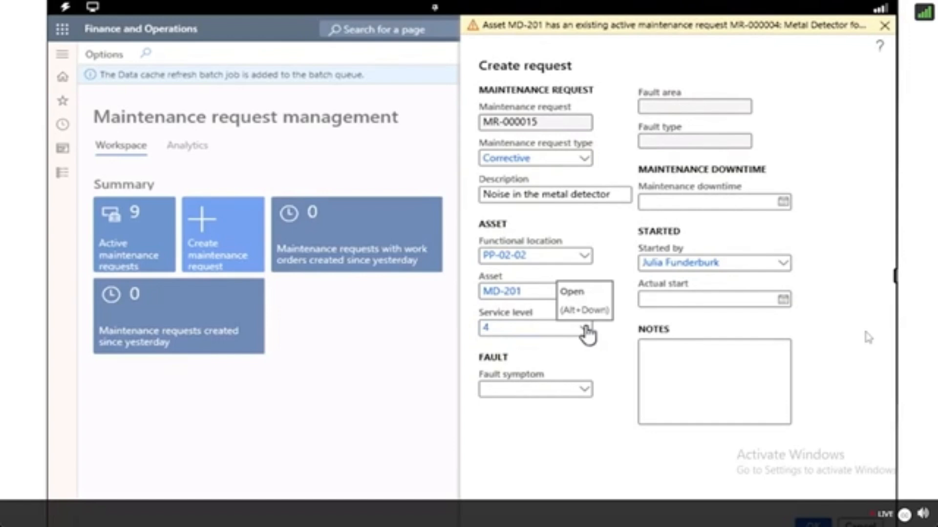
left_click(584, 328)
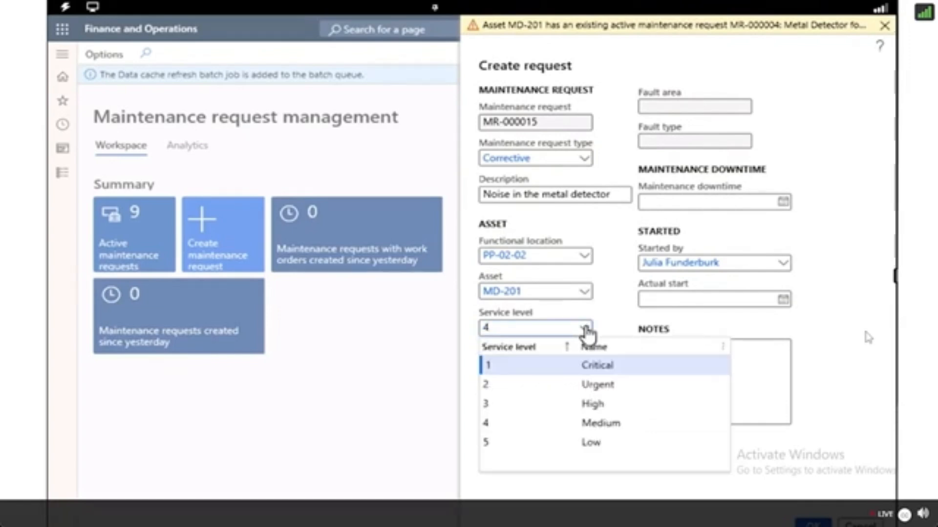
left_click(585, 328)
left_click(584, 328)
left_click(600, 423)
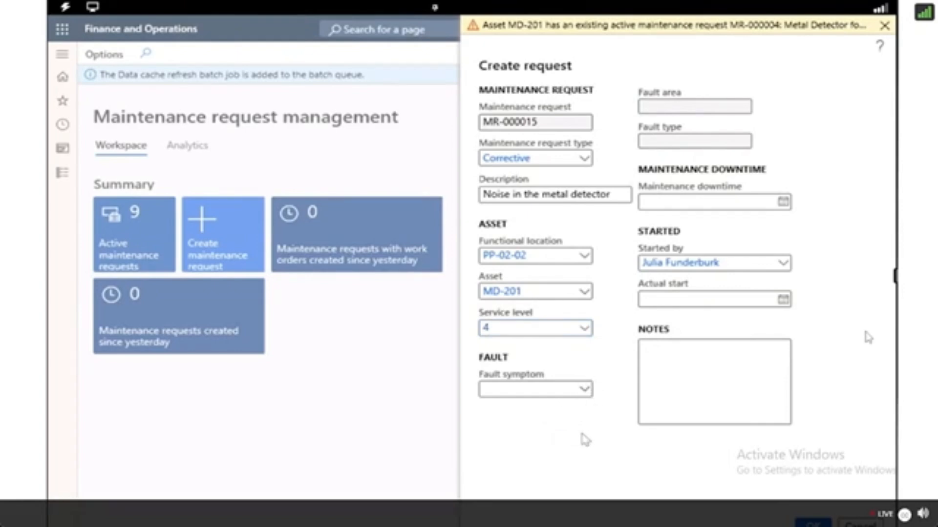
Set the fault symptom to Excessive Noise.
left_click(588, 389)
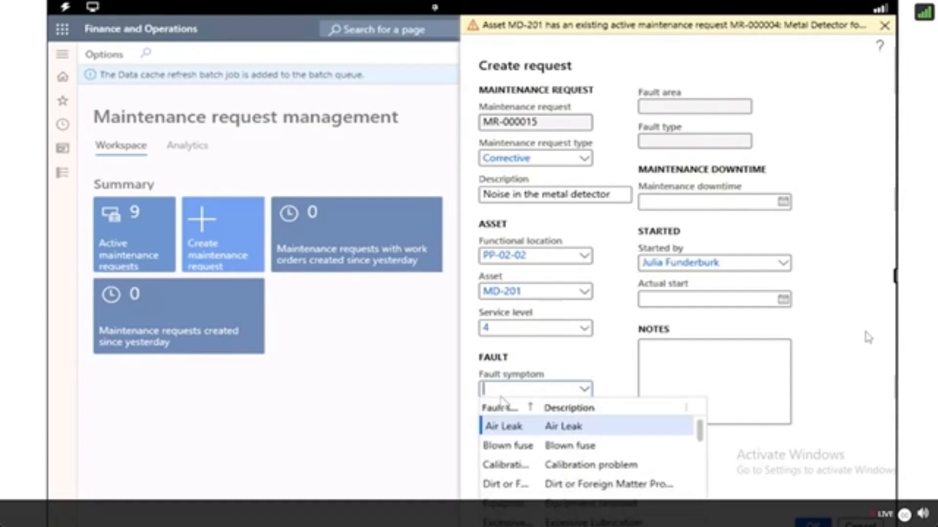
type("excessive")
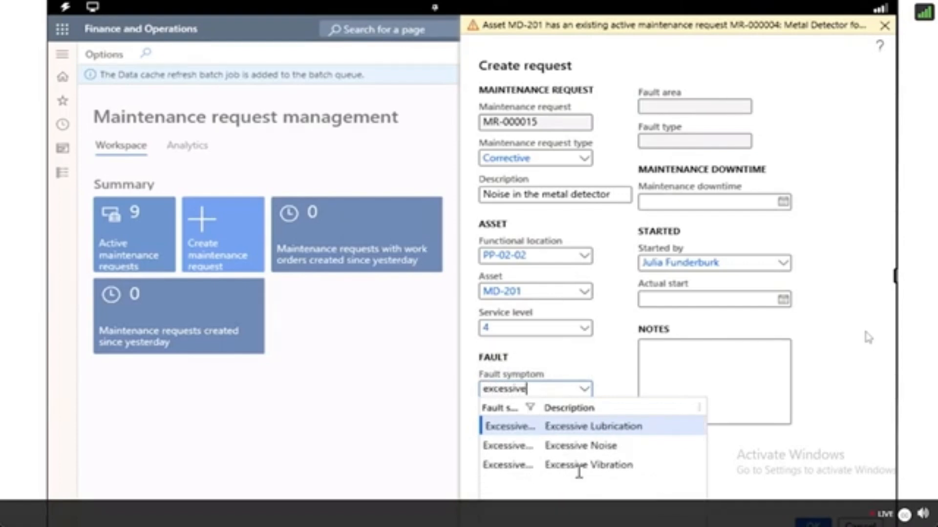
left_click(579, 446)
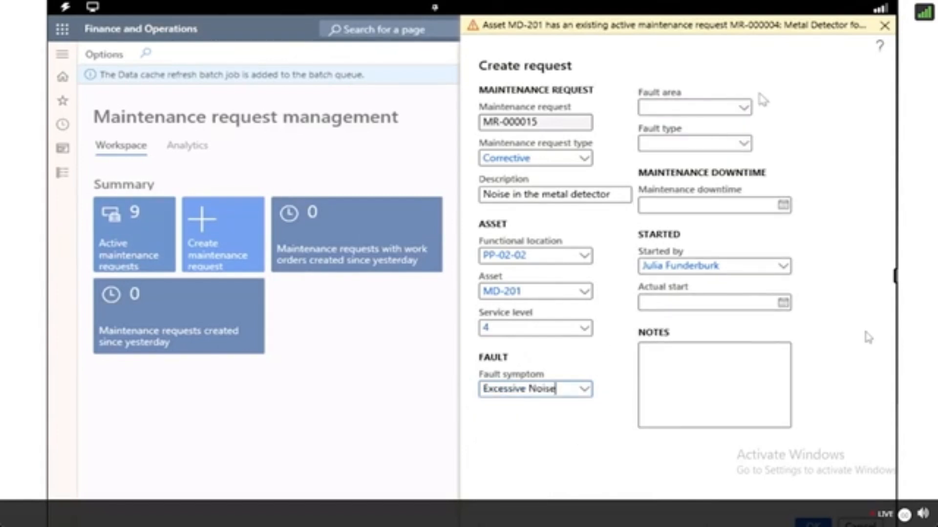
Set the fault area to Electrical and create the maintenance request.
left_click(743, 109)
left_click(660, 146)
left_click(778, 143)
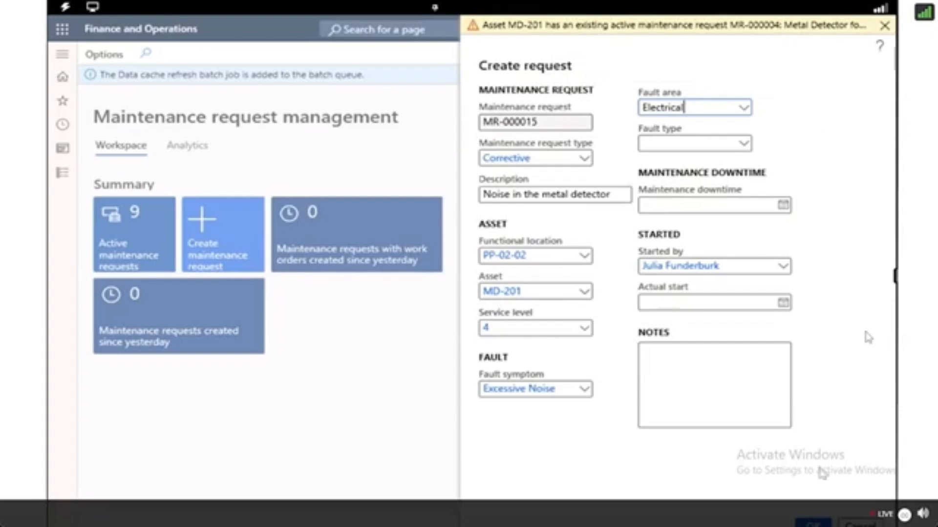
left_click(820, 520)
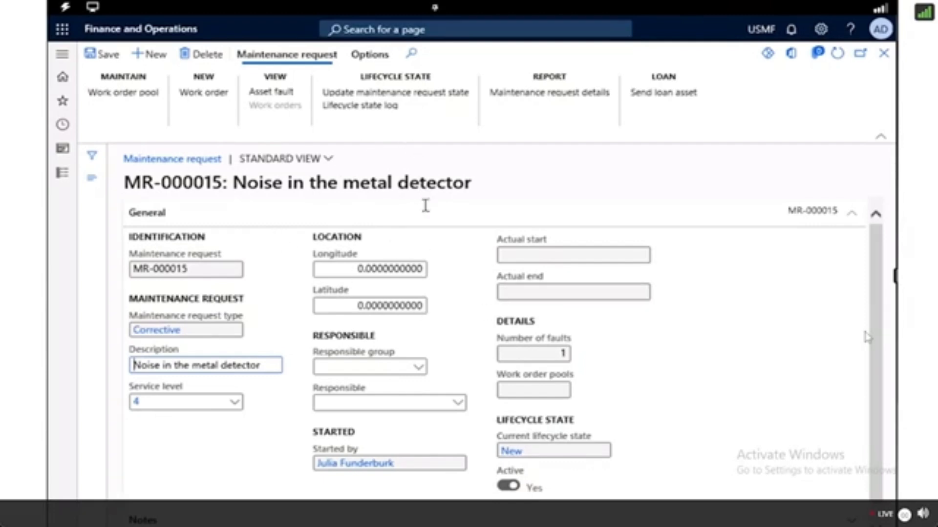
Update the maintenance request's lifecycle state to InProgress.
left_click(398, 98)
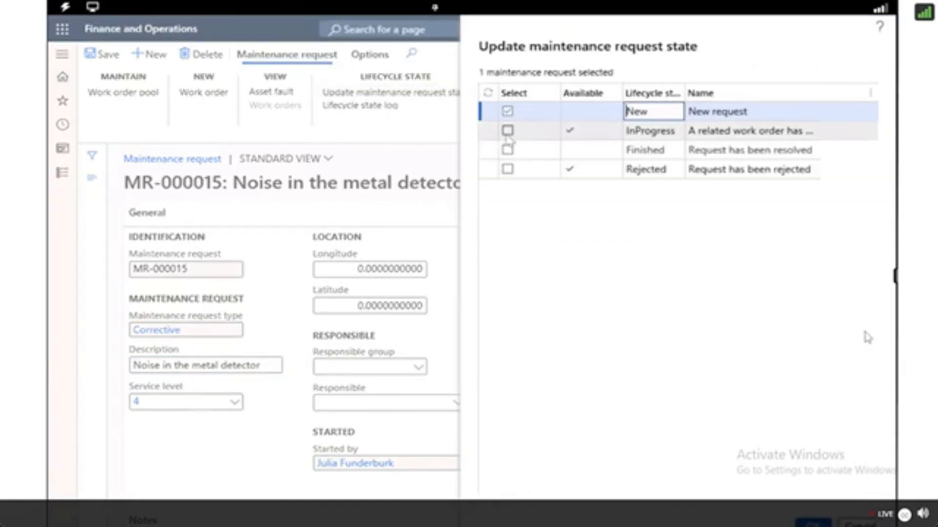
left_click(508, 130)
left_click(508, 112)
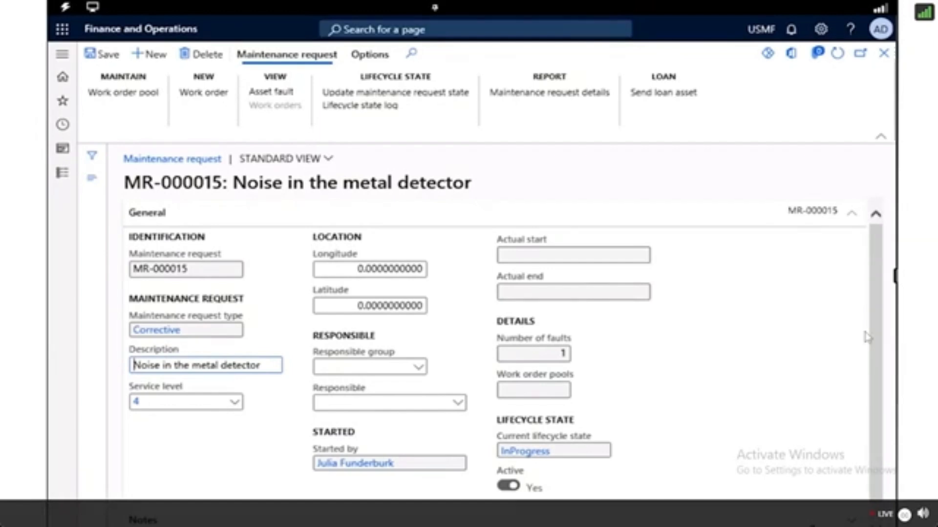
Create a work order from the maintenance request with maintenance job type Inspection.
left_click(196, 100)
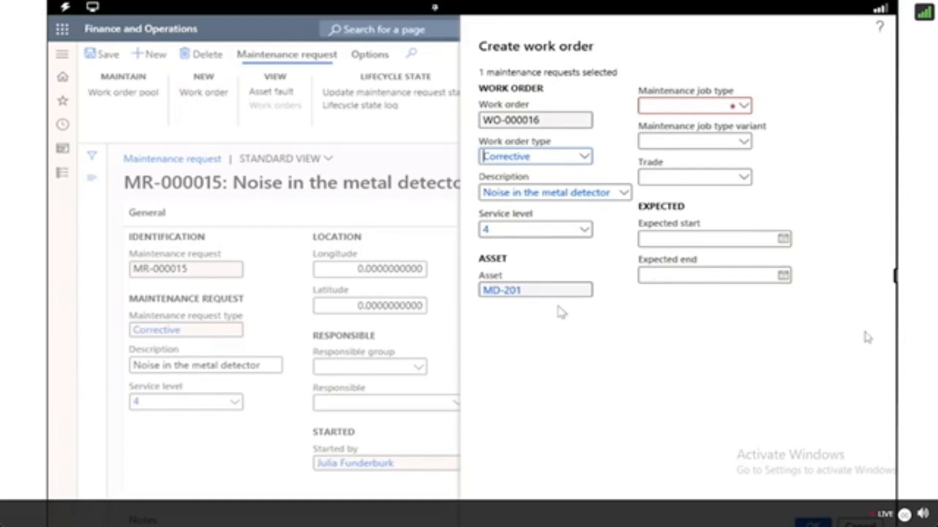
right_click(742, 108)
mouse_move(706, 120)
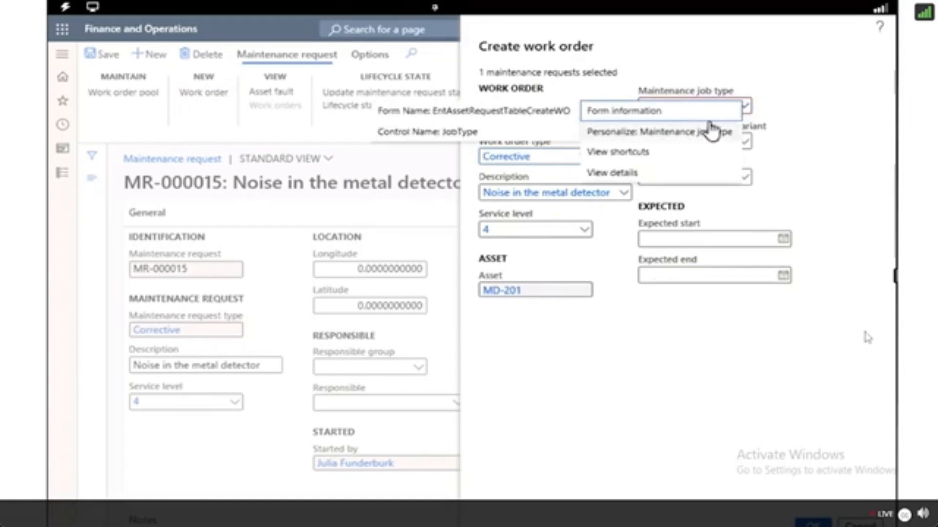
left_click(750, 109)
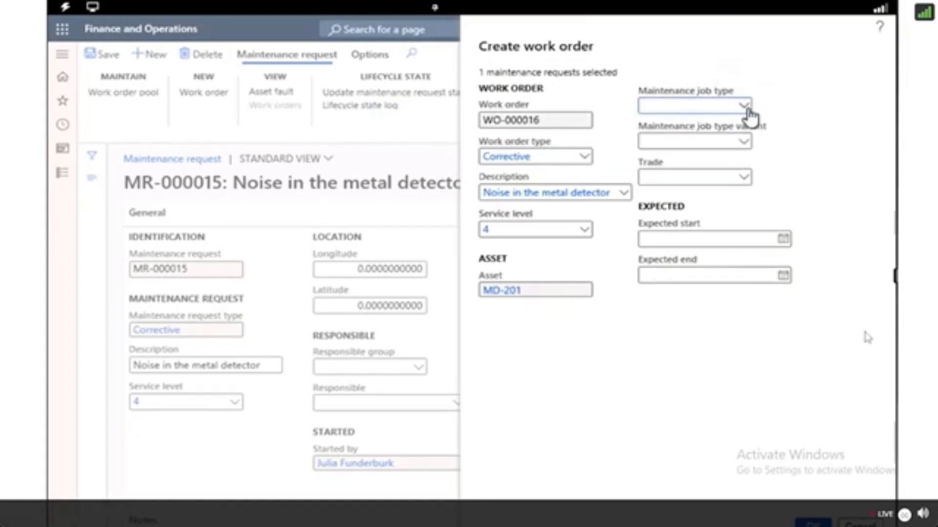
left_click(746, 108)
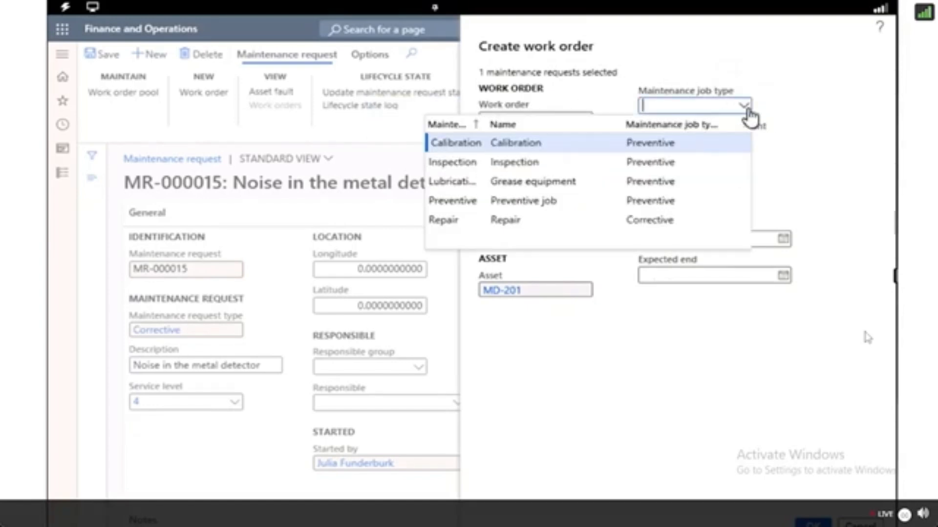
left_click(450, 163)
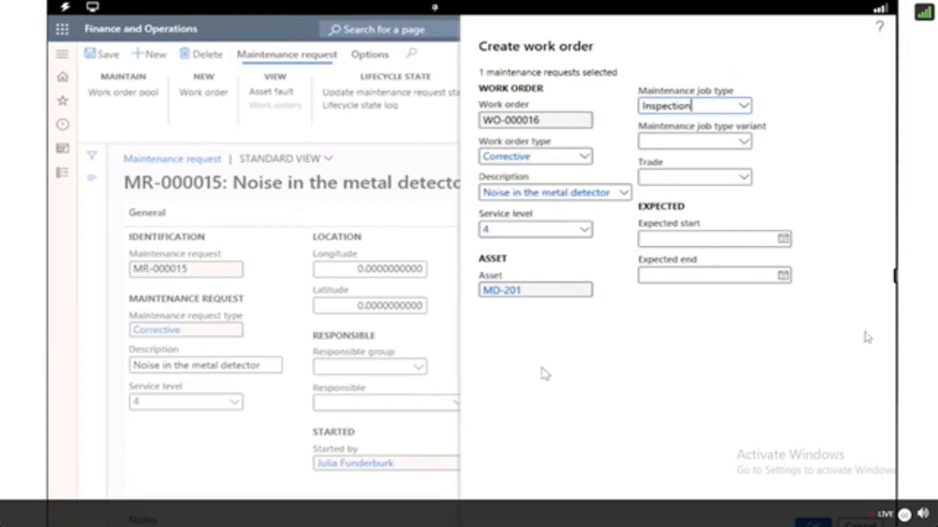
left_click(812, 523)
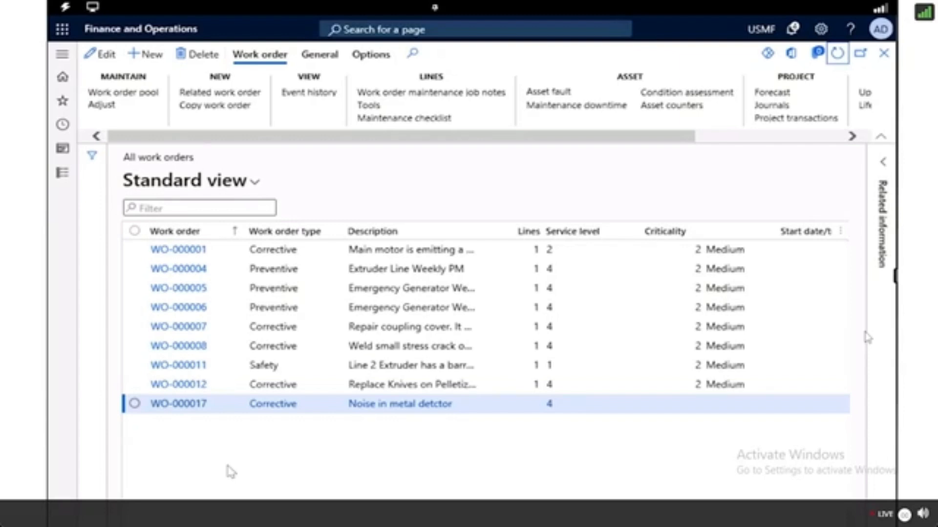
Open the new work order WO-000017 from the work order list.
left_click(185, 403)
left_click(186, 405)
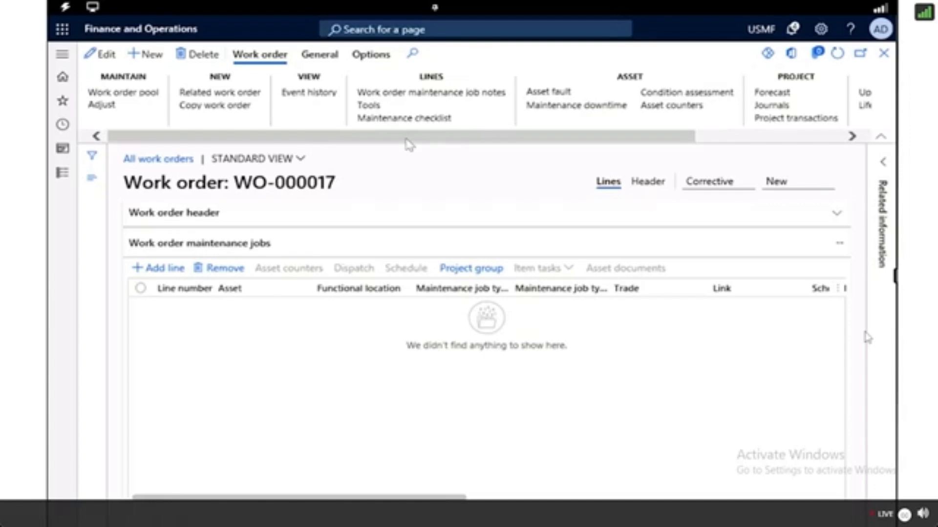
left_click(319, 54)
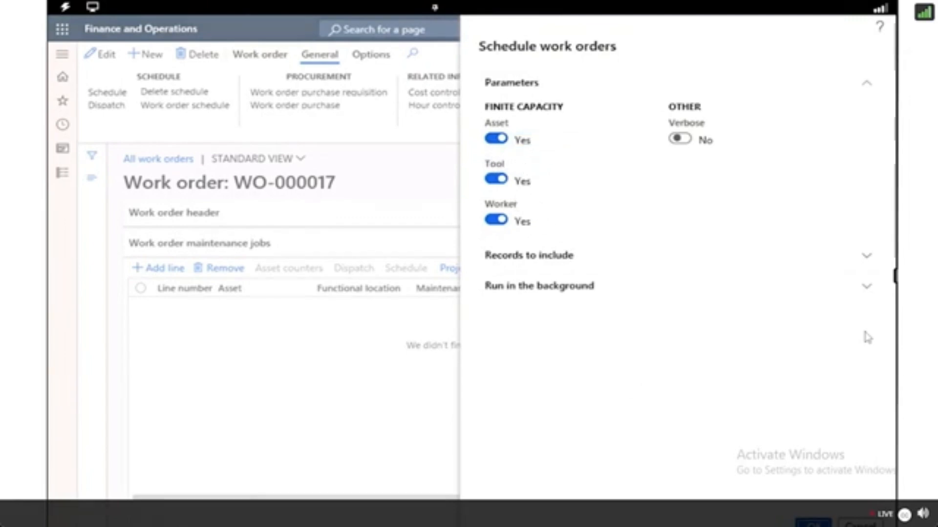
left_click(860, 525)
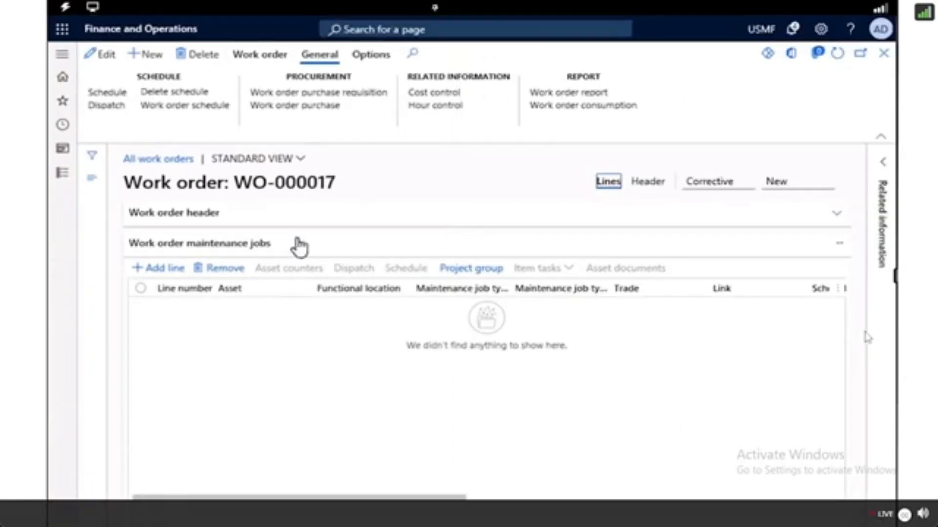
left_click(252, 57)
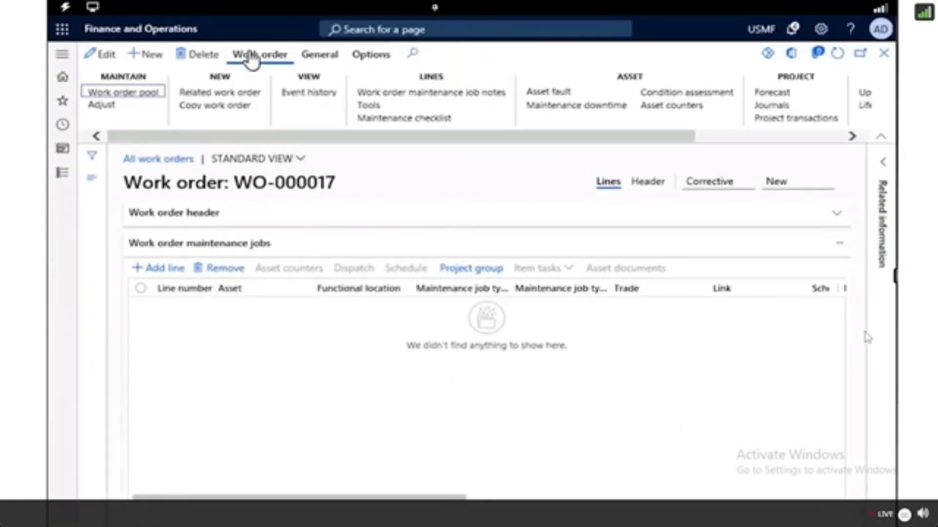